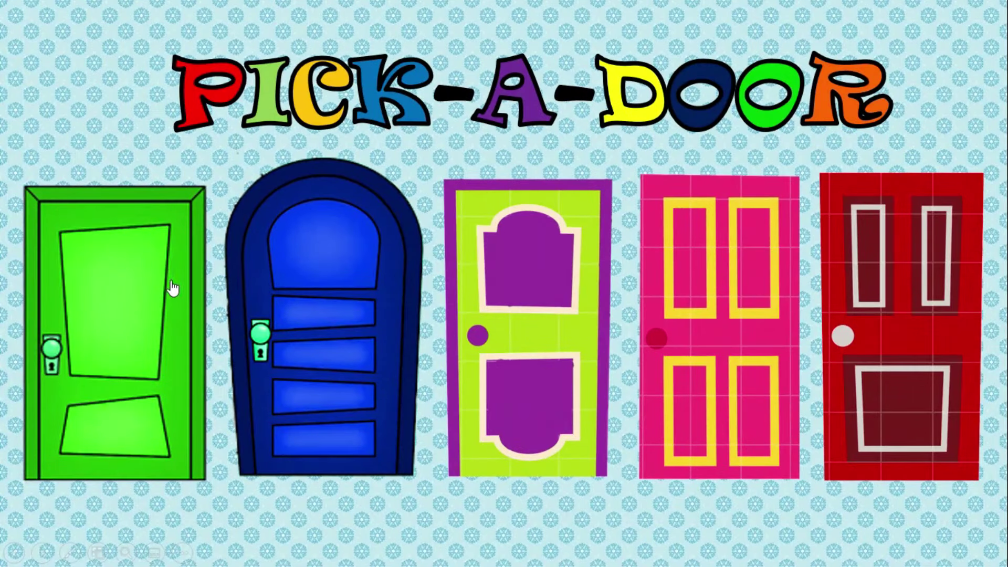
# Open the green, blue and lime-and-purple door slides, reveal each answer and return to the menu.
pyautogui.click(139, 292)
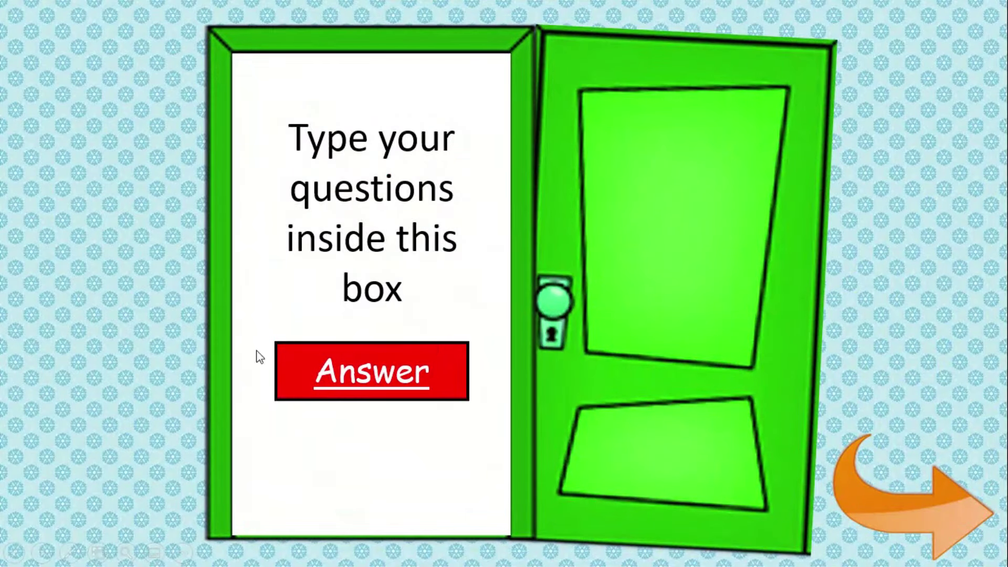
pyautogui.click(377, 367)
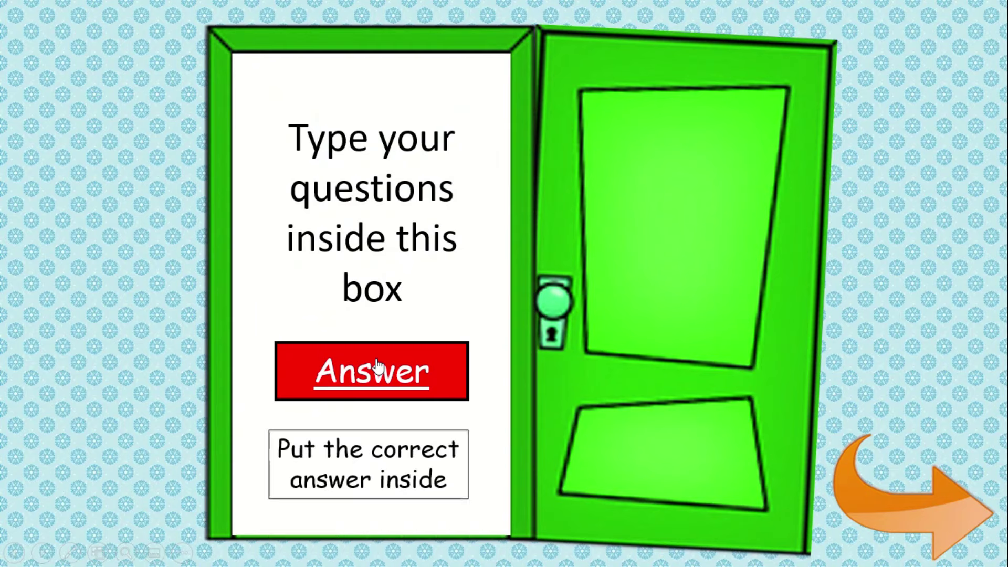
pyautogui.click(875, 498)
pyautogui.click(393, 334)
pyautogui.click(404, 347)
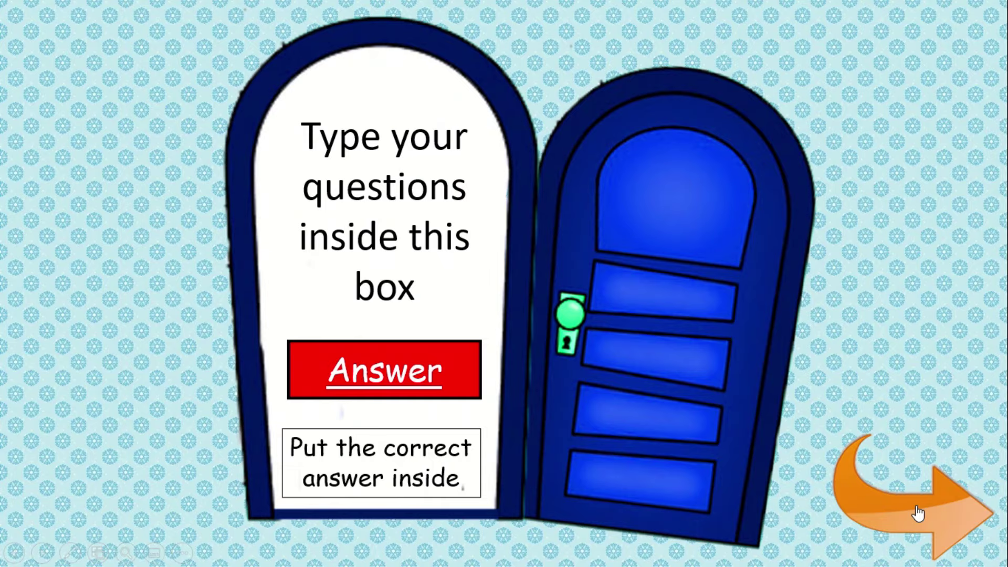
pyautogui.click(917, 509)
pyautogui.click(479, 321)
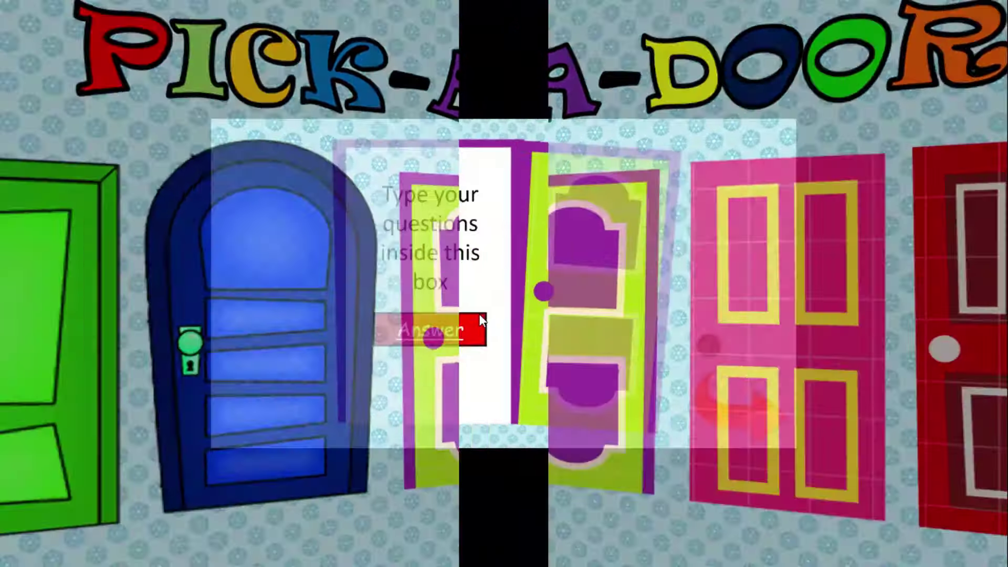
pyautogui.click(371, 352)
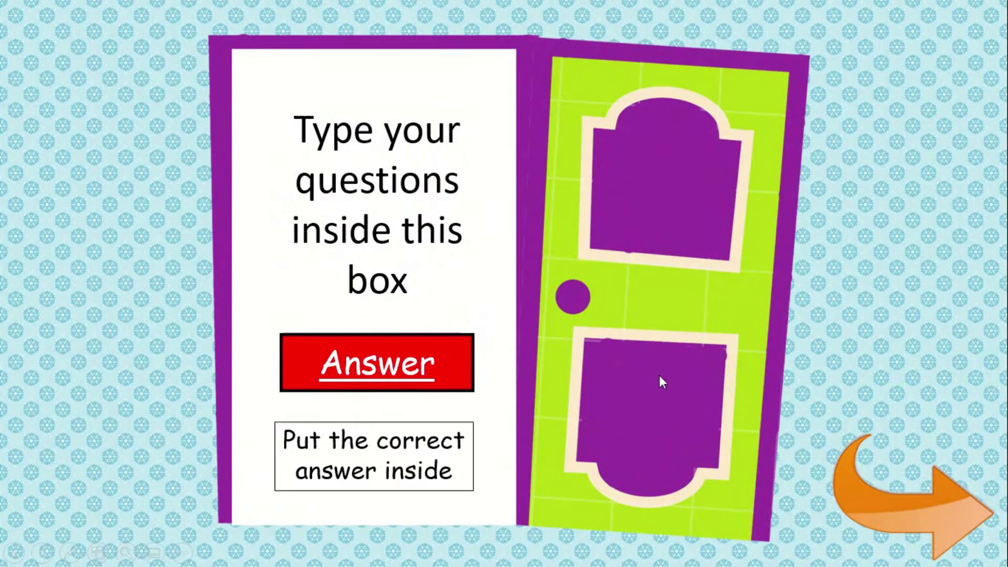
pyautogui.click(911, 506)
# Open the pink door slide and reveal its answer, then visit the red door slide.
pyautogui.click(671, 338)
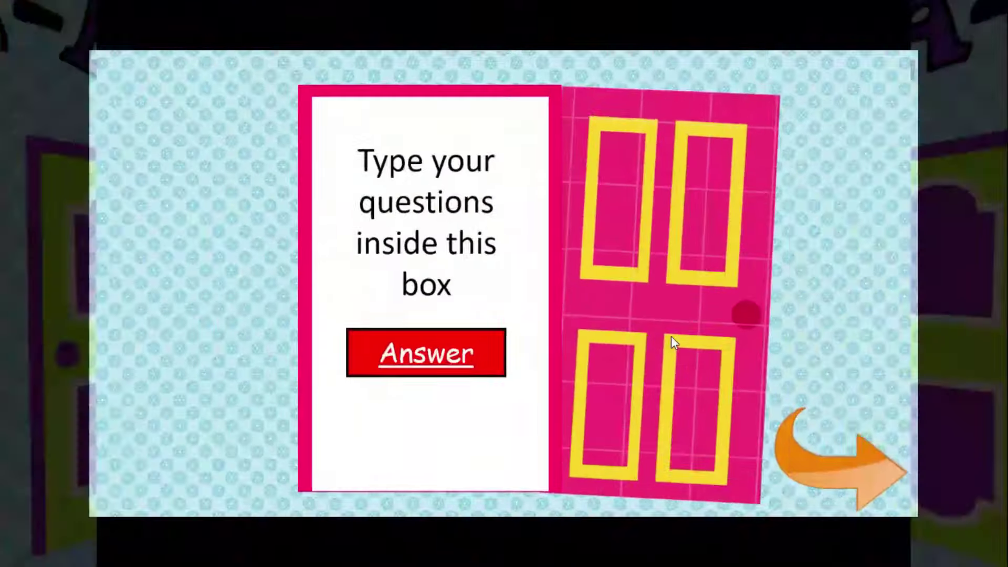
pyautogui.click(445, 373)
pyautogui.click(889, 500)
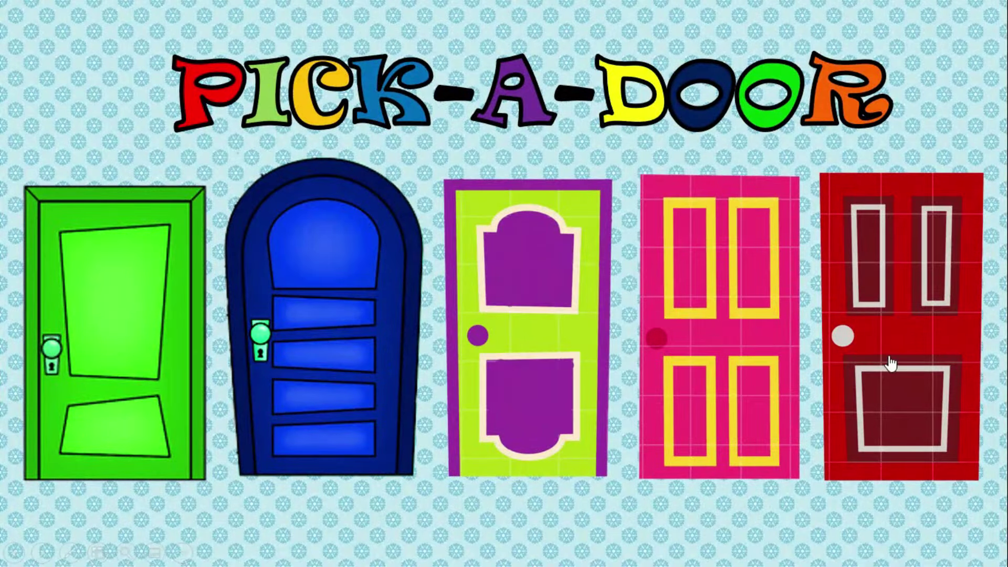
pyautogui.click(891, 363)
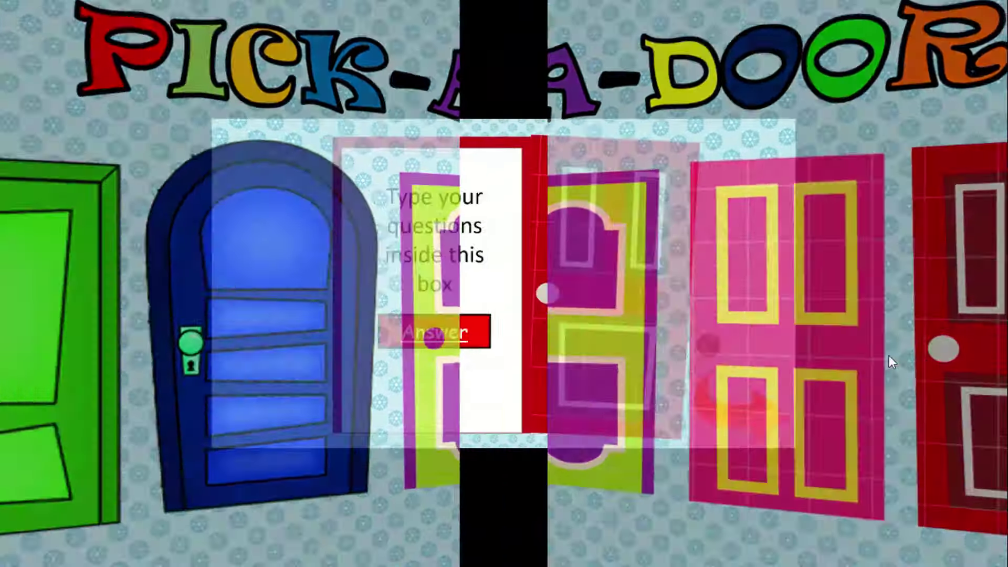
pyautogui.click(909, 509)
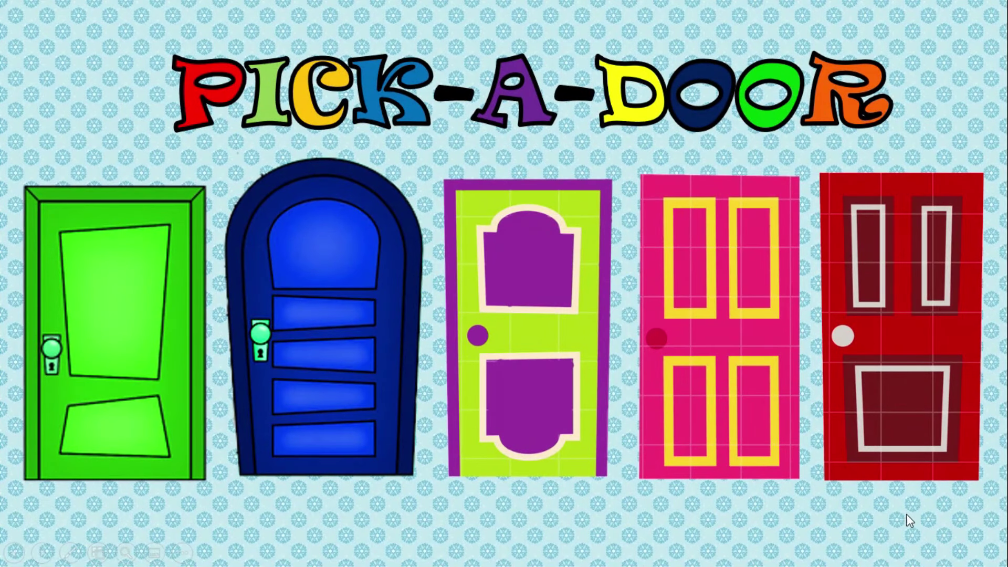
# End the slide show, create a blank presentation, and delete its title and subtitle placeholders.
pyautogui.press('Escape')
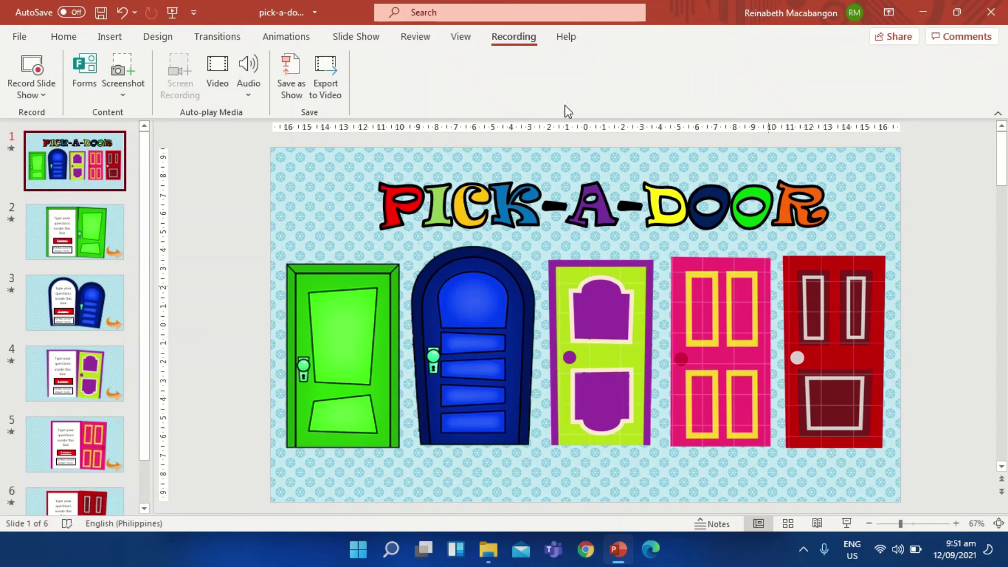
pyautogui.moveTo(438, 7)
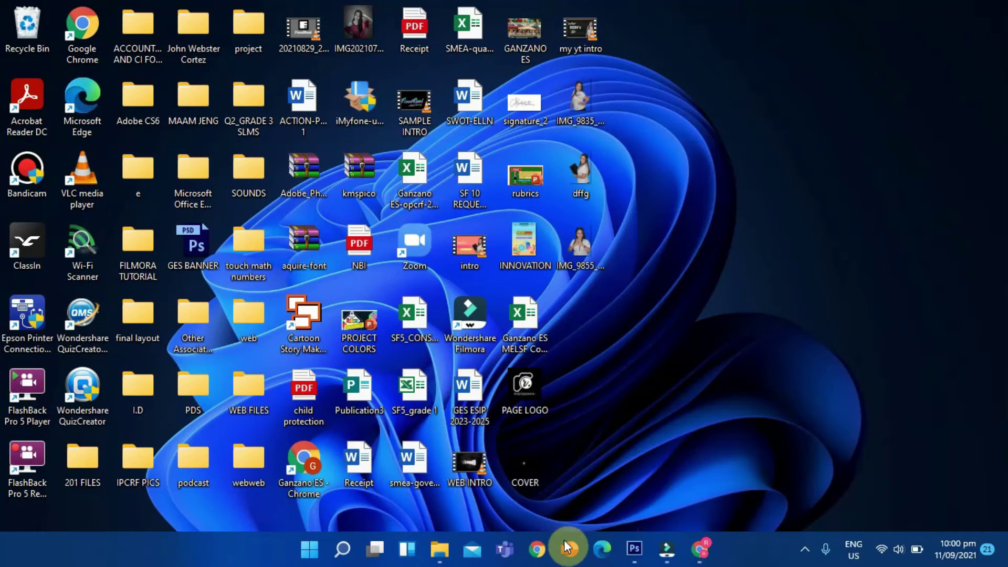
pyautogui.click(571, 550)
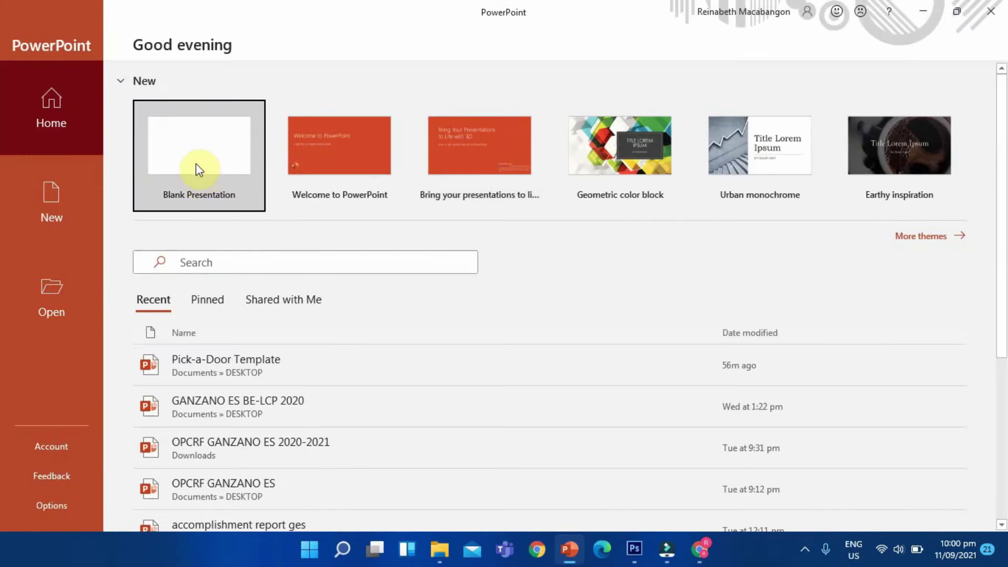
pyautogui.click(200, 145)
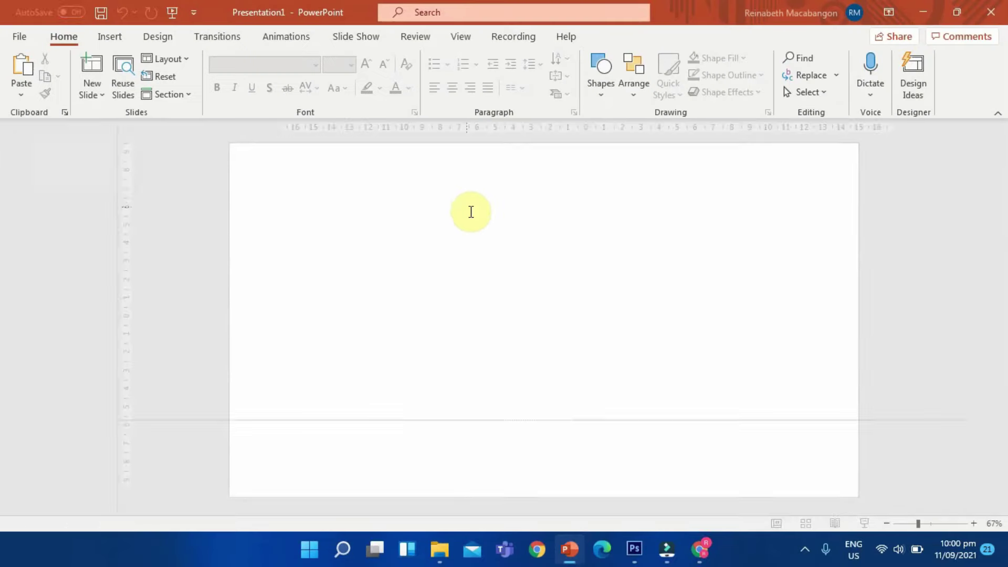
pyautogui.moveTo(253, 138); pyautogui.dragTo(1002, 512)
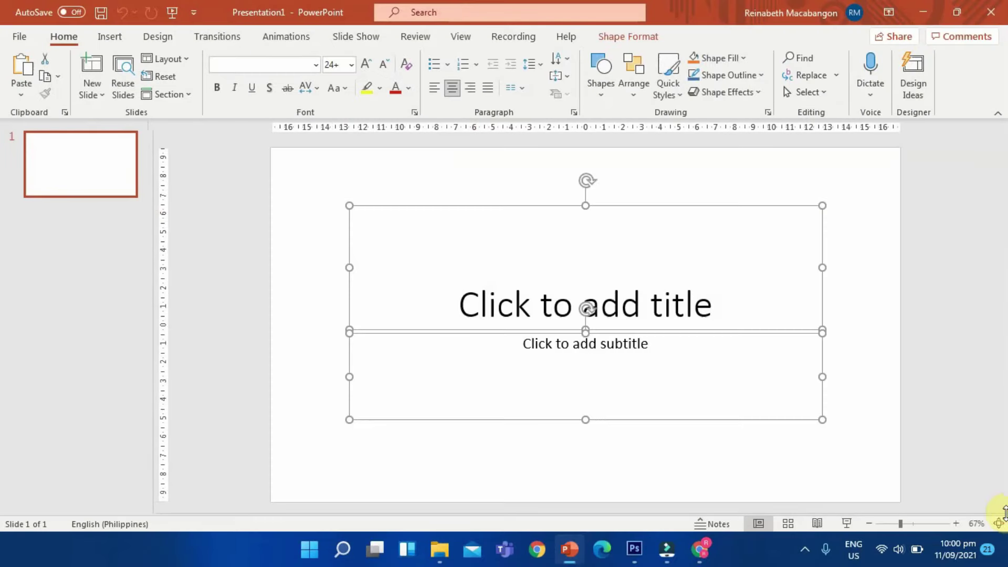
pyautogui.press('Delete')
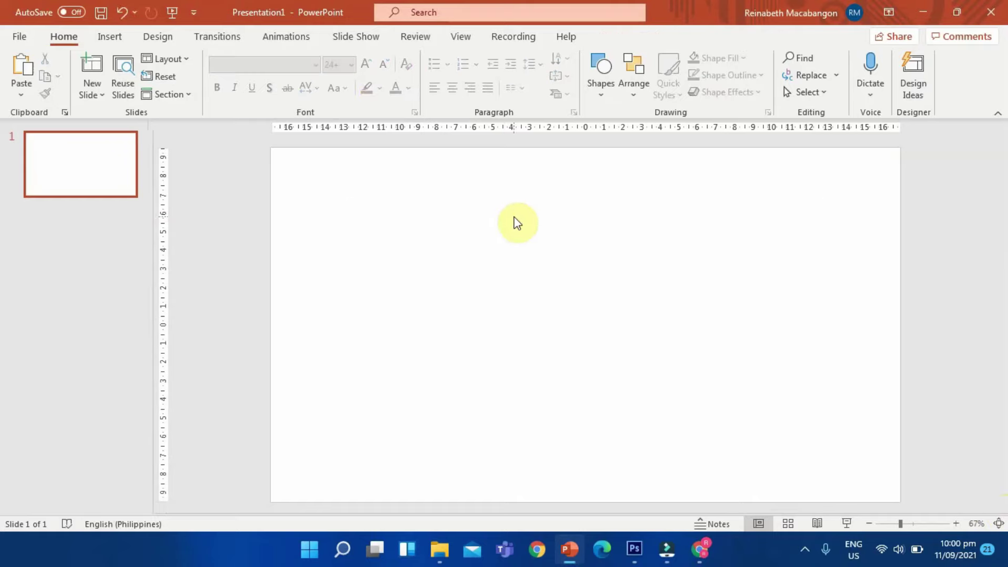
# Fill every slide's background with the PICK A DOOR 'background' picture, then minimize PowerPoint.
pyautogui.rightClick(525, 201)
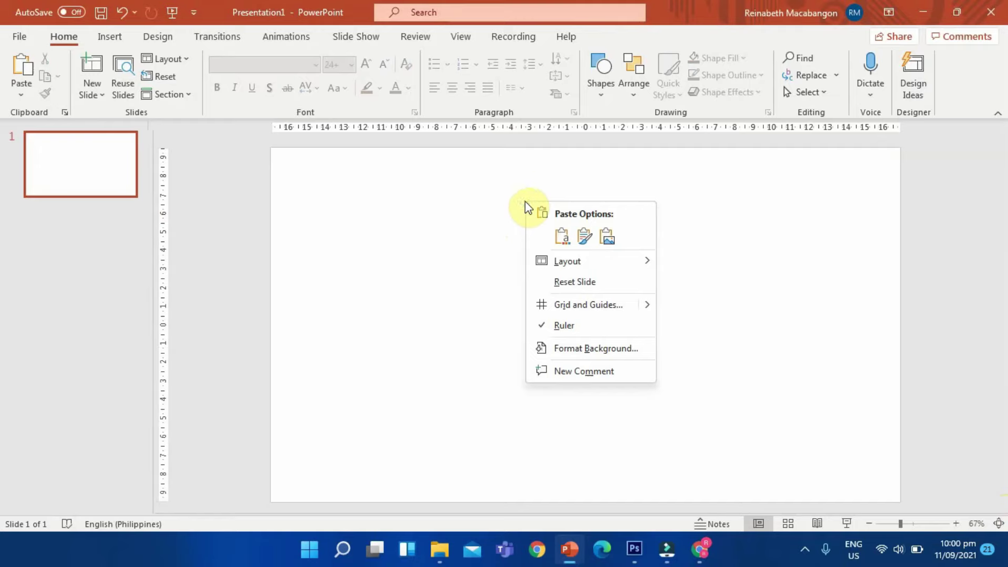
pyautogui.click(604, 349)
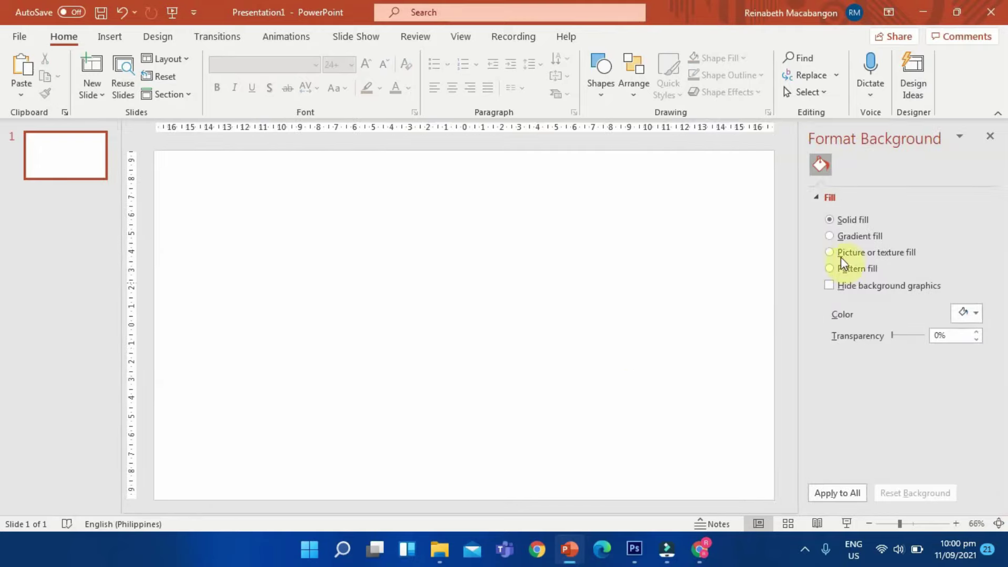
pyautogui.click(834, 252)
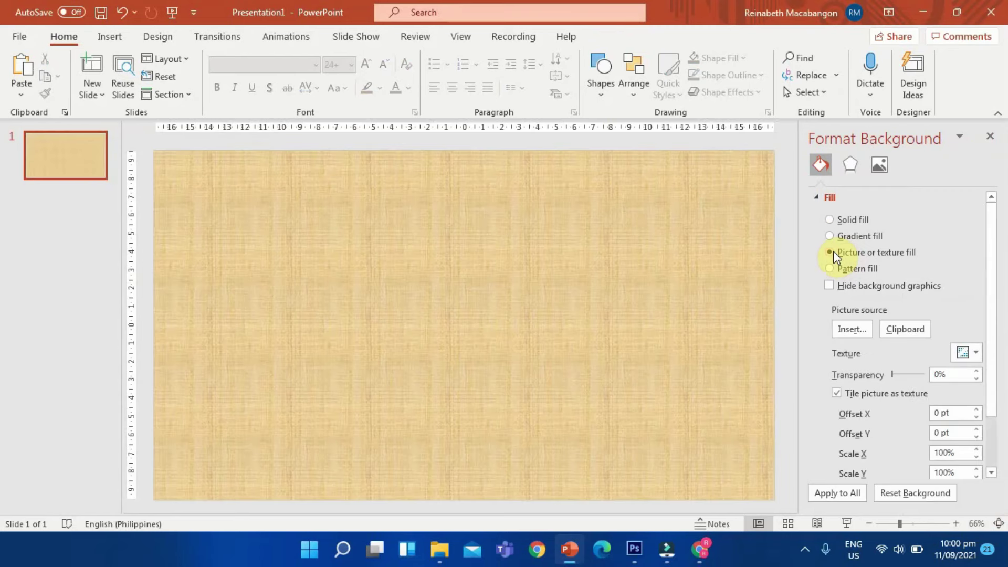
pyautogui.click(857, 334)
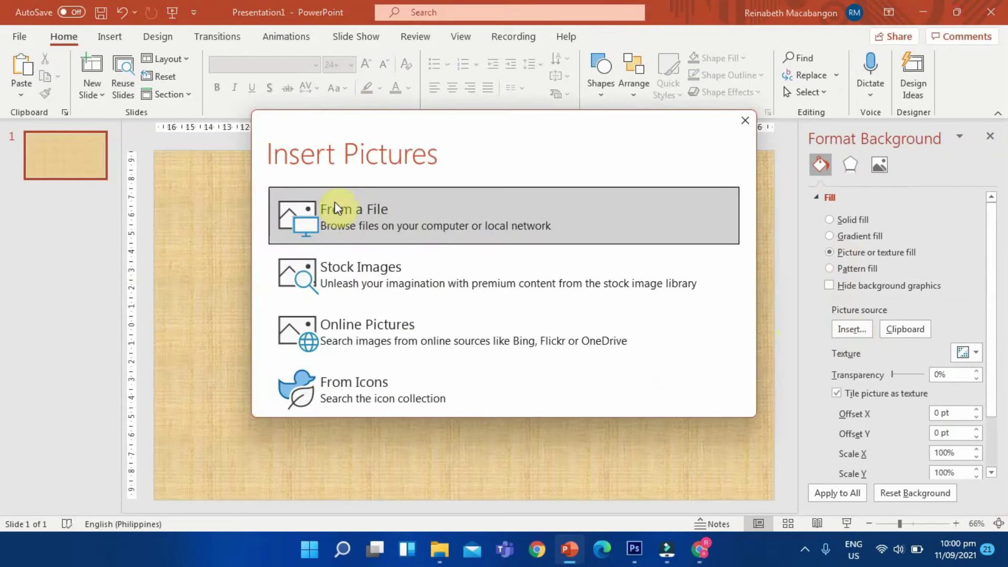
pyautogui.click(339, 205)
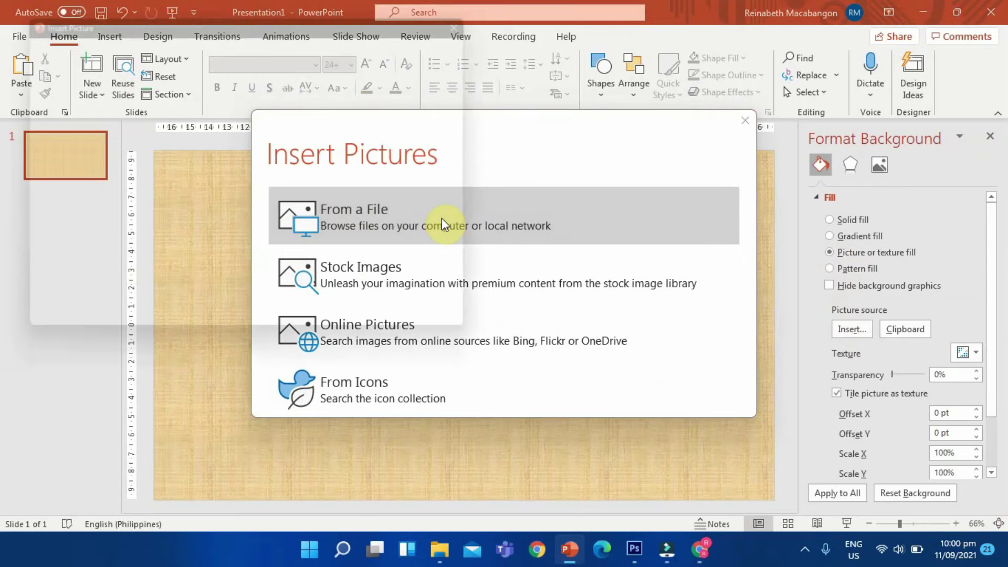
pyautogui.scroll(-2, 253, 196)
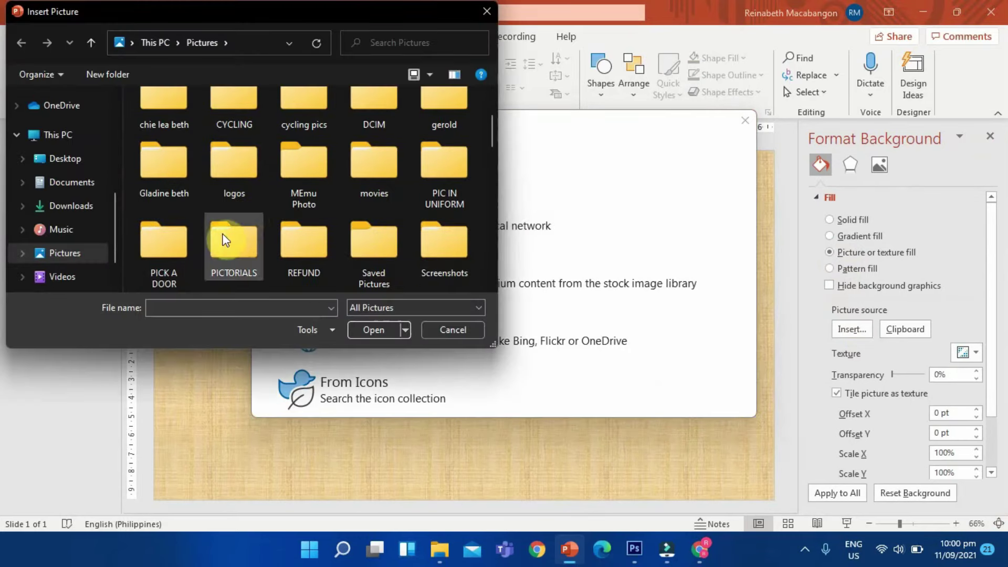
pyautogui.doubleClick(187, 241)
pyautogui.click(198, 150)
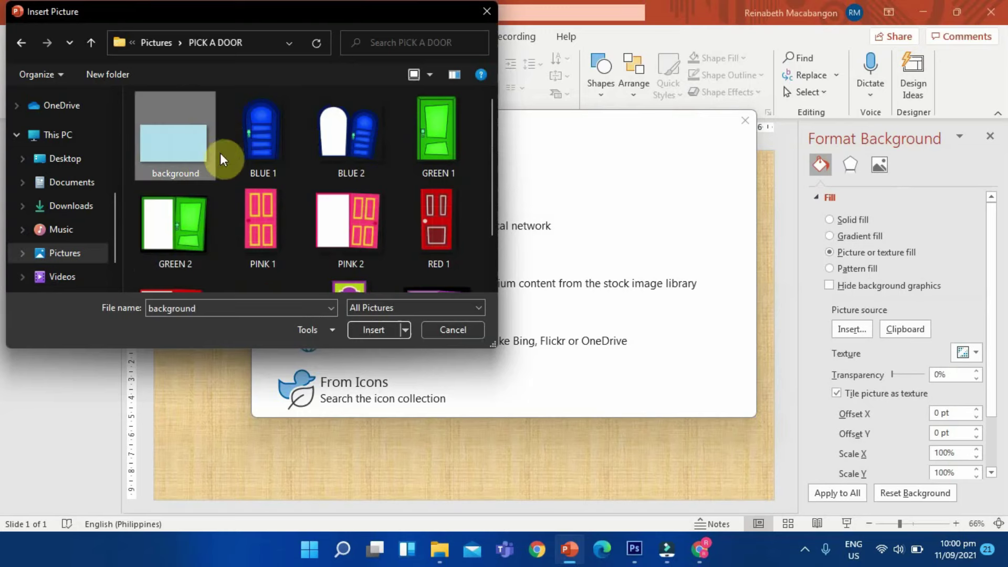
pyautogui.click(374, 329)
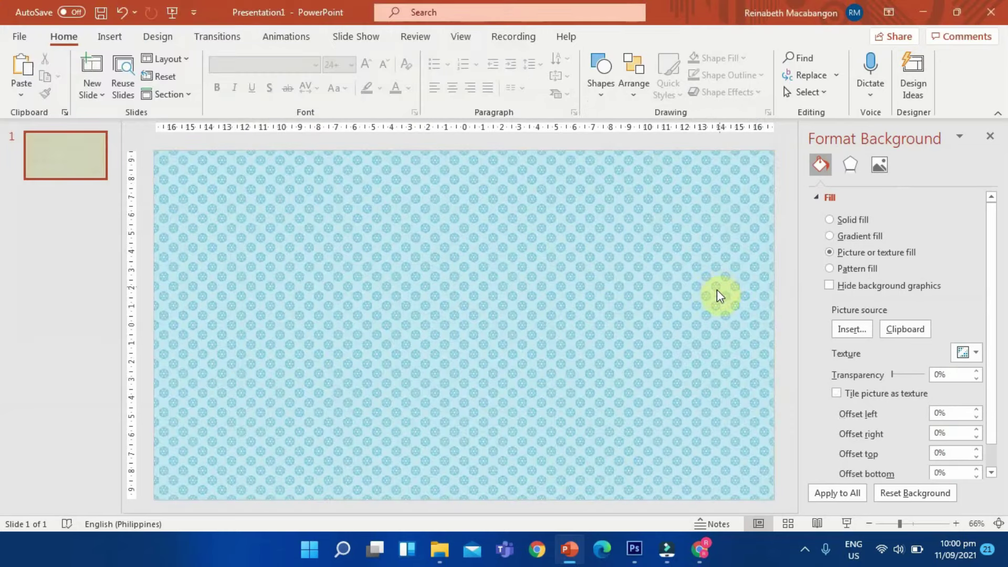
pyautogui.click(822, 493)
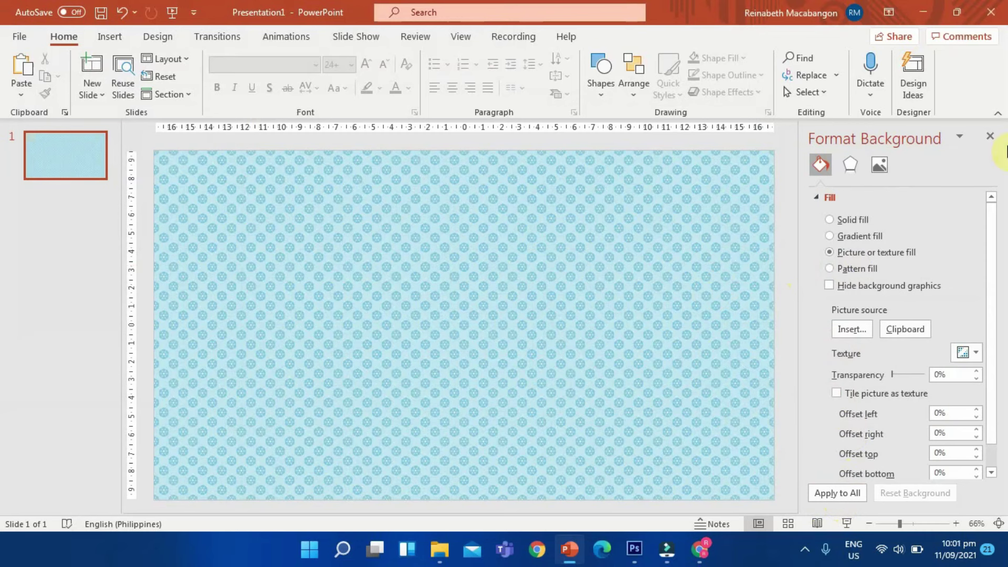
pyautogui.click(991, 136)
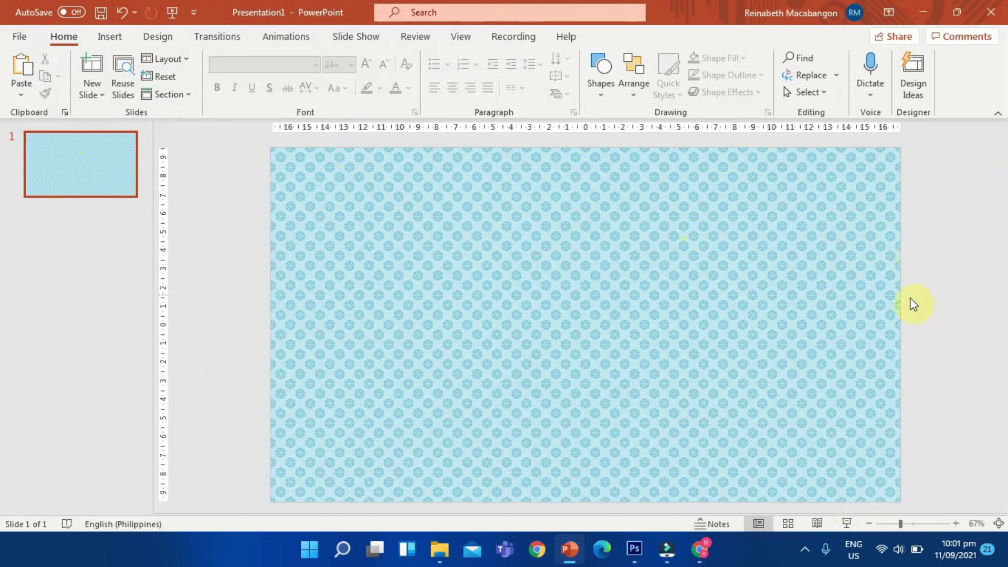
pyautogui.click(571, 549)
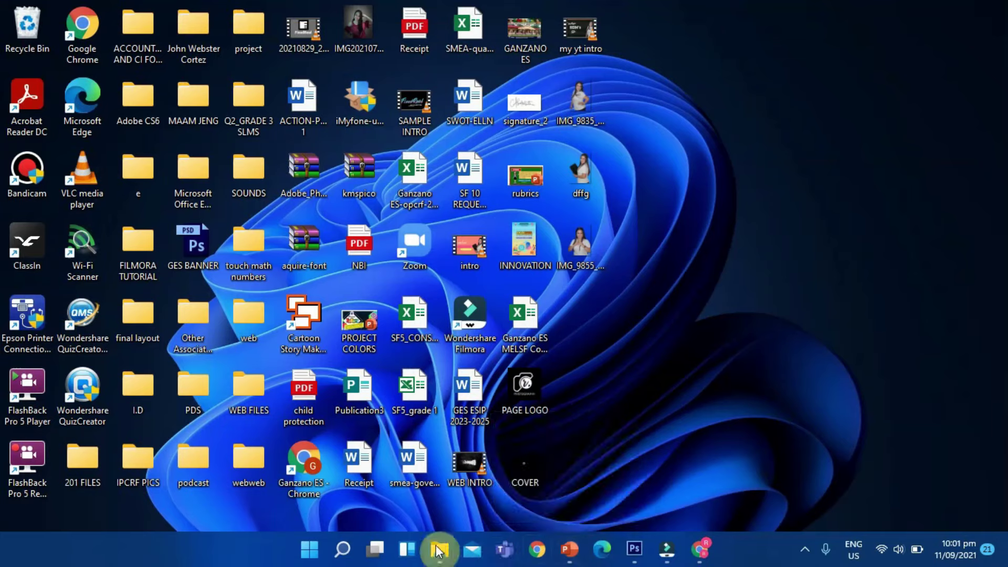
# Copy BLUE 1, GREEN 1, PINK 1, RED 1 and VIOLET 1 from the PICK A DOOR folder, then return to PowerPoint.
pyautogui.moveTo(439, 551)
pyautogui.click(491, 493)
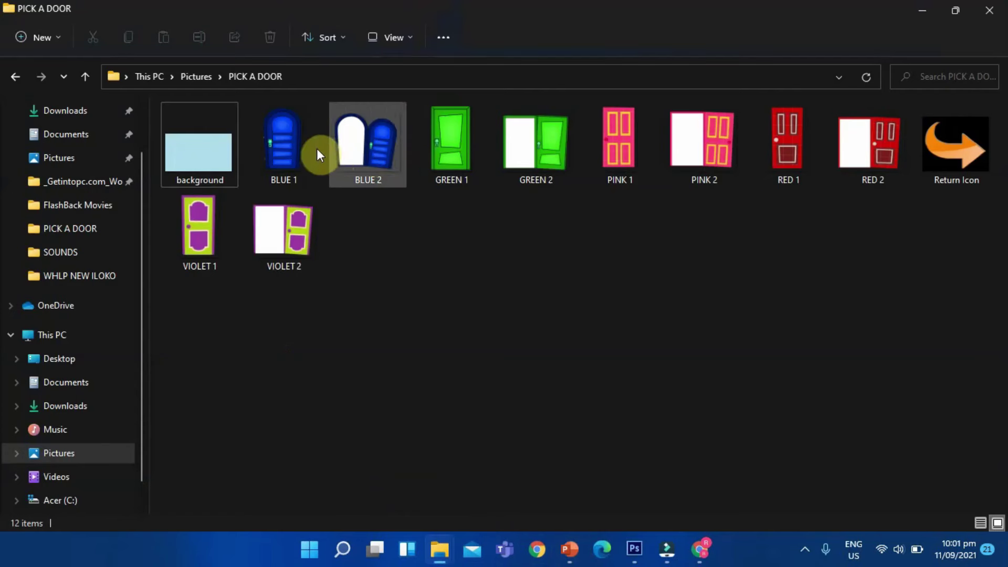
pyautogui.click(294, 142)
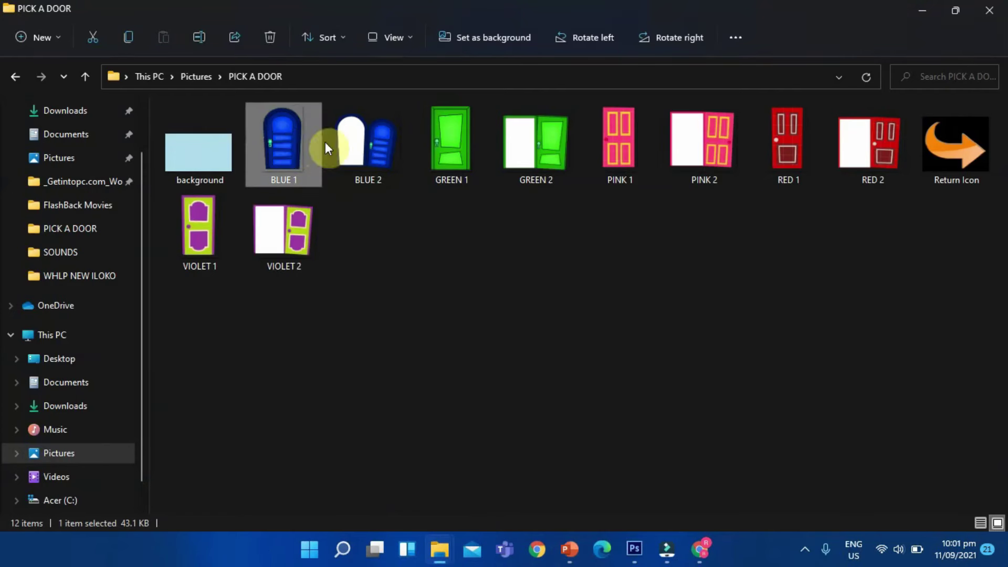
pyautogui.keyDown('ctrl'); pyautogui.click(462, 145); pyautogui.keyUp('ctrl')
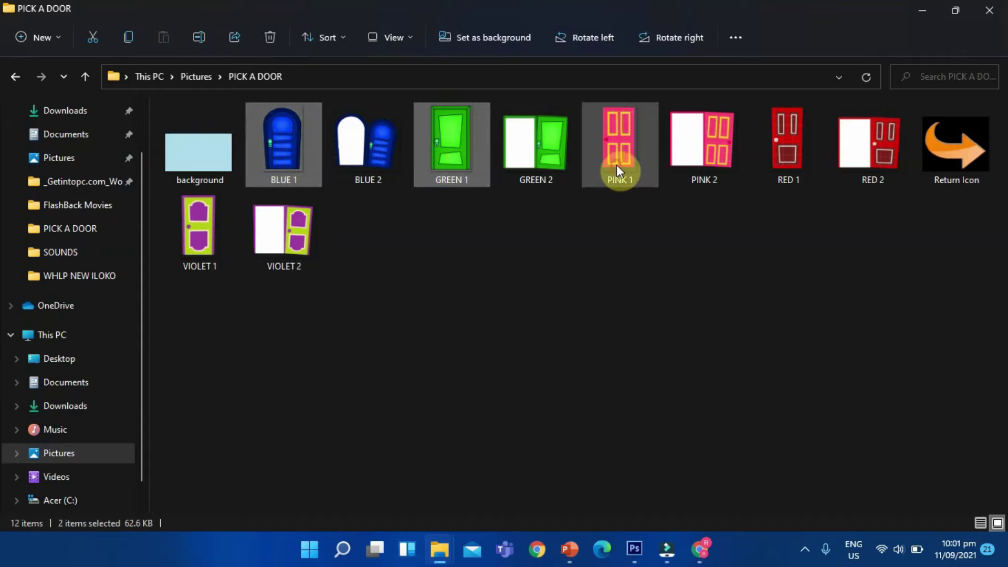
pyautogui.keyDown('ctrl'); pyautogui.click(617, 165); pyautogui.keyUp('ctrl')
pyautogui.keyDown('ctrl'); pyautogui.click(784, 158); pyautogui.keyUp('ctrl')
pyautogui.keyDown('ctrl'); pyautogui.click(201, 217); pyautogui.keyUp('ctrl')
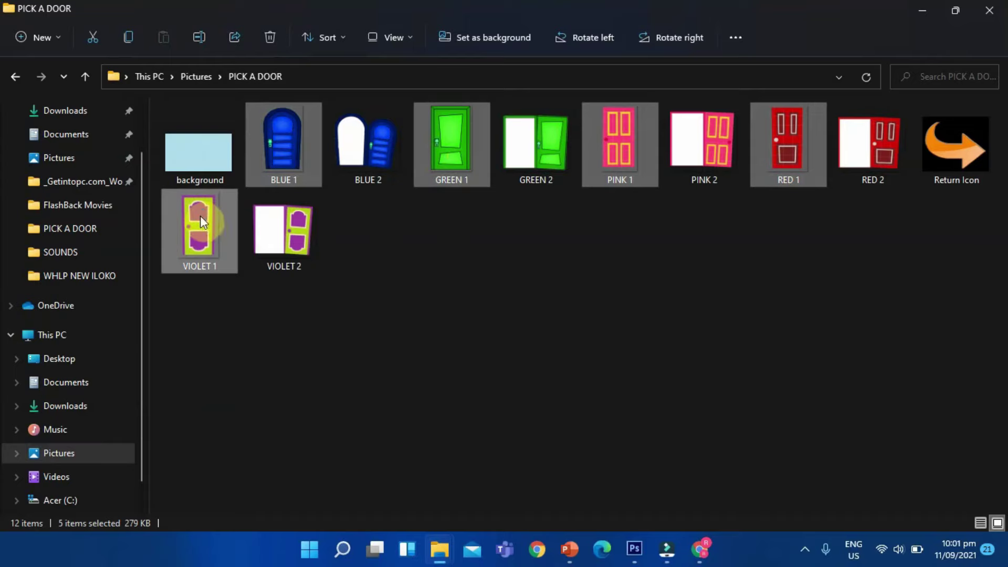
pyautogui.rightClick(201, 216)
pyautogui.click(240, 229)
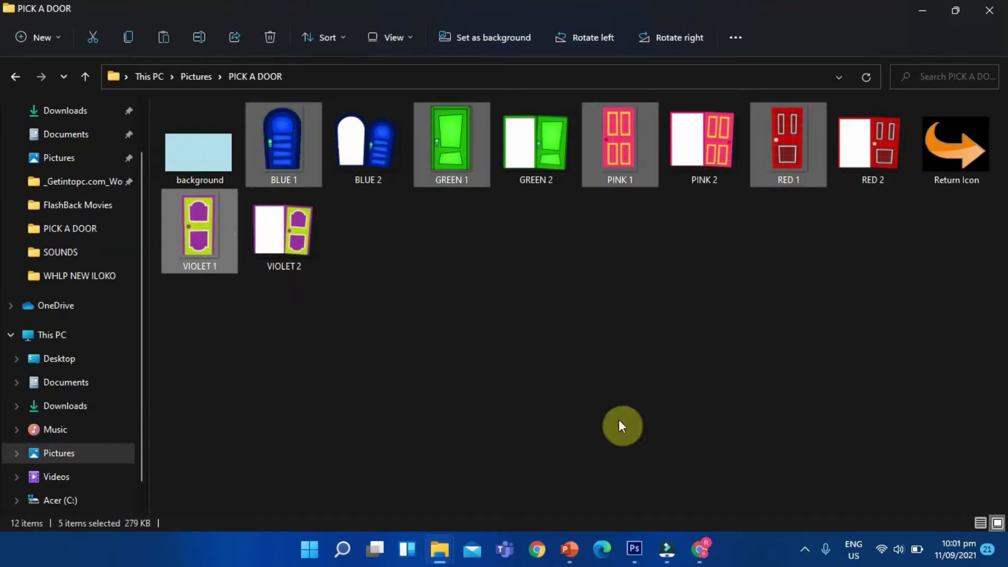
pyautogui.click(569, 549)
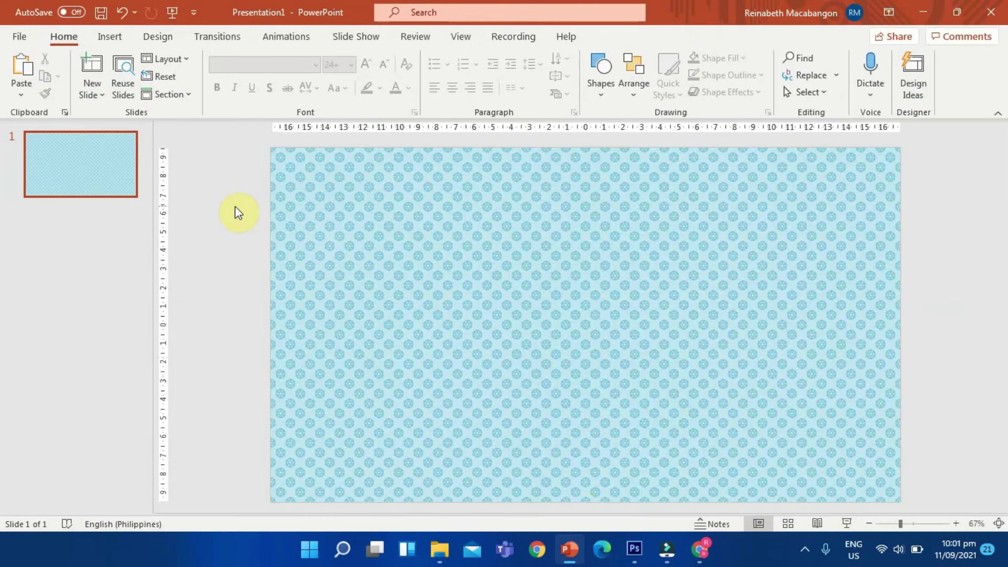
# Paste the door pictures, then enlarge the green and blue doors and place them at the left.
pyautogui.click(21, 66)
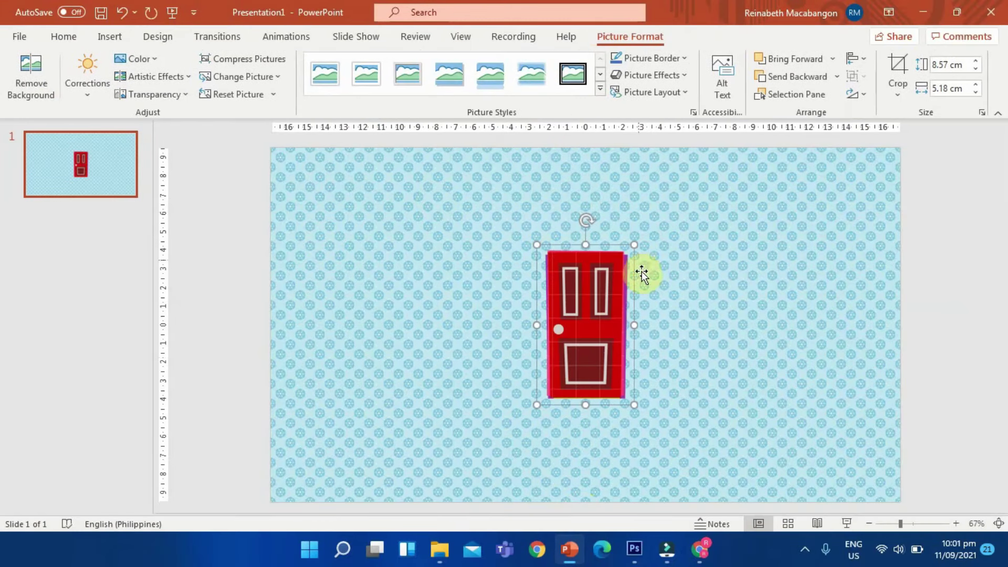
pyautogui.moveTo(596, 283); pyautogui.dragTo(711, 235)
pyautogui.click(587, 323)
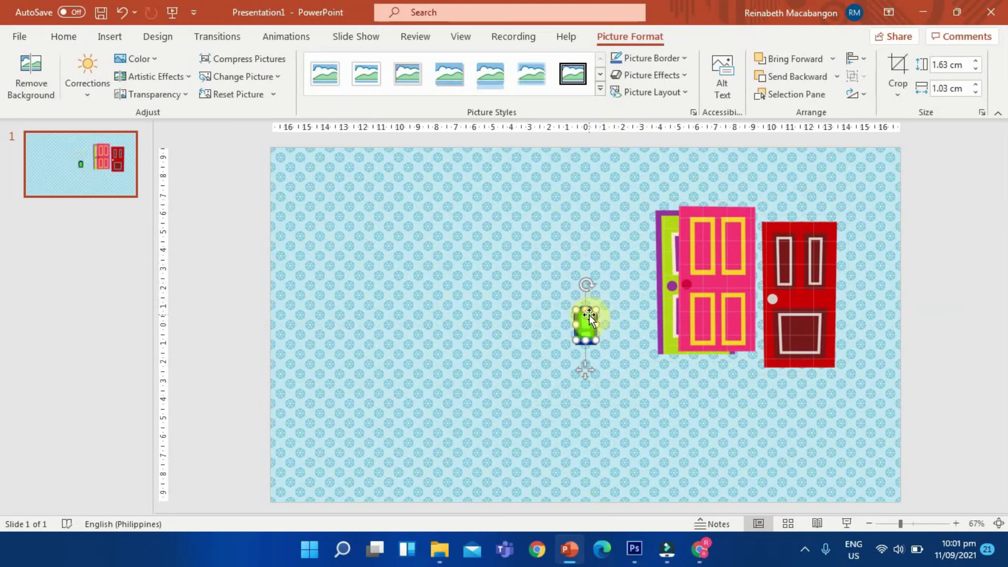
pyautogui.moveTo(598, 306); pyautogui.dragTo(693, 152)
pyautogui.moveTo(698, 231); pyautogui.dragTo(759, 286)
pyautogui.moveTo(662, 228); pyautogui.dragTo(359, 310)
pyautogui.click(595, 326)
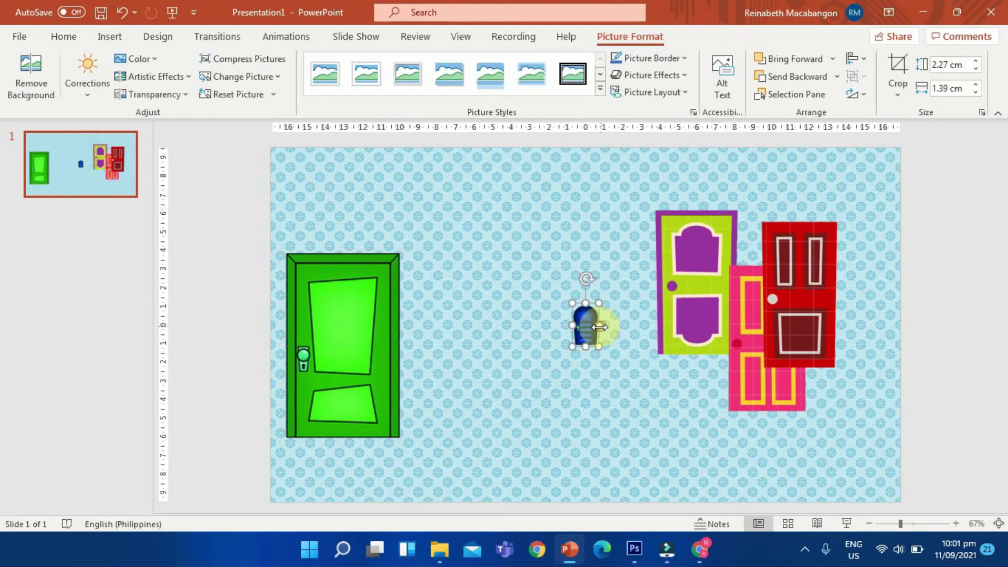
pyautogui.moveTo(597, 344); pyautogui.dragTo(678, 450)
pyautogui.moveTo(651, 418); pyautogui.dragTo(541, 450)
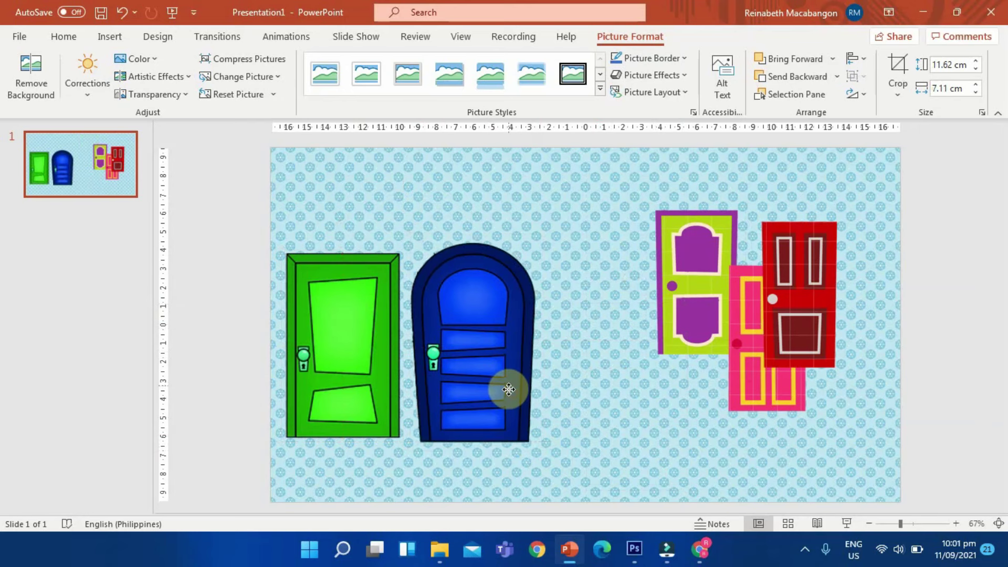
pyautogui.moveTo(507, 388); pyautogui.dragTo(507, 378)
# Enlarge and align the purple, pink and red doors, then move the whole row slightly down.
pyautogui.moveTo(674, 272); pyautogui.dragTo(604, 279)
pyautogui.moveTo(653, 401); pyautogui.dragTo(623, 401)
pyautogui.moveTo(756, 380); pyautogui.dragTo(691, 367)
pyautogui.moveTo(746, 395); pyautogui.dragTo(767, 418)
pyautogui.click(818, 352)
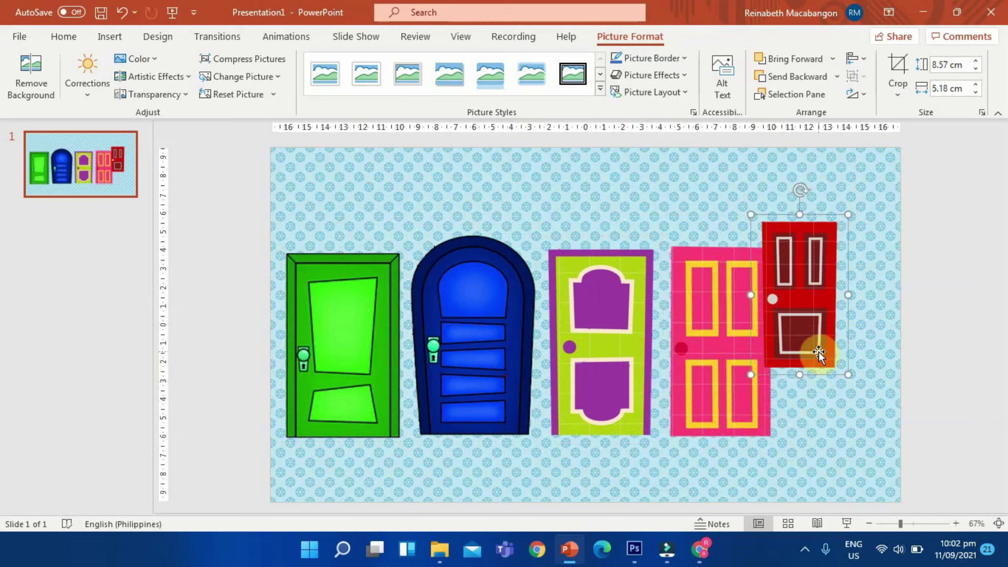
pyautogui.moveTo(846, 376); pyautogui.dragTo(865, 399)
pyautogui.moveTo(832, 230); pyautogui.dragTo(833, 239)
pyautogui.moveTo(839, 284); pyautogui.dragTo(840, 277)
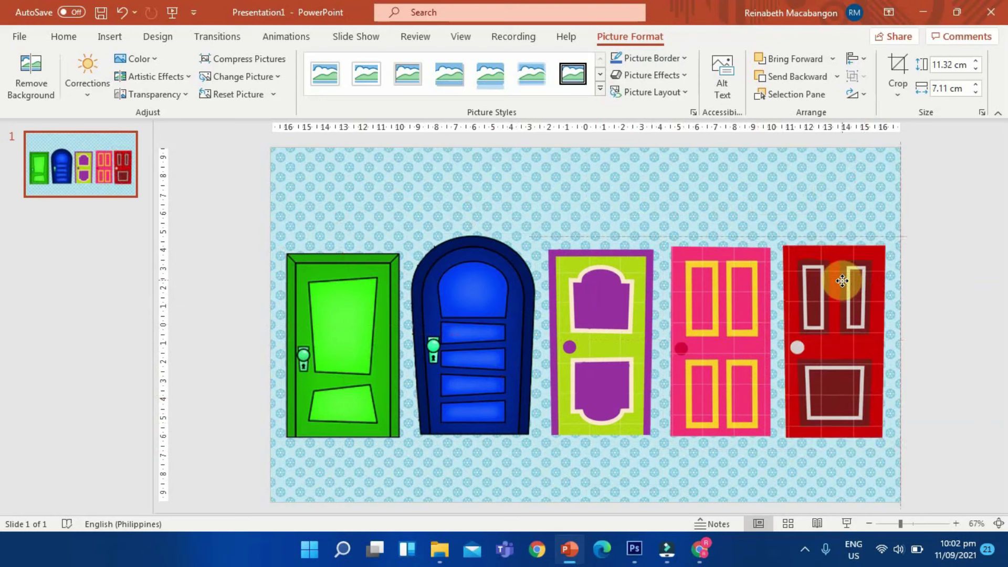
pyautogui.click(933, 230)
pyautogui.moveTo(200, 183); pyautogui.dragTo(998, 478)
pyautogui.moveTo(879, 370); pyautogui.dragTo(879, 379)
pyautogui.click(943, 336)
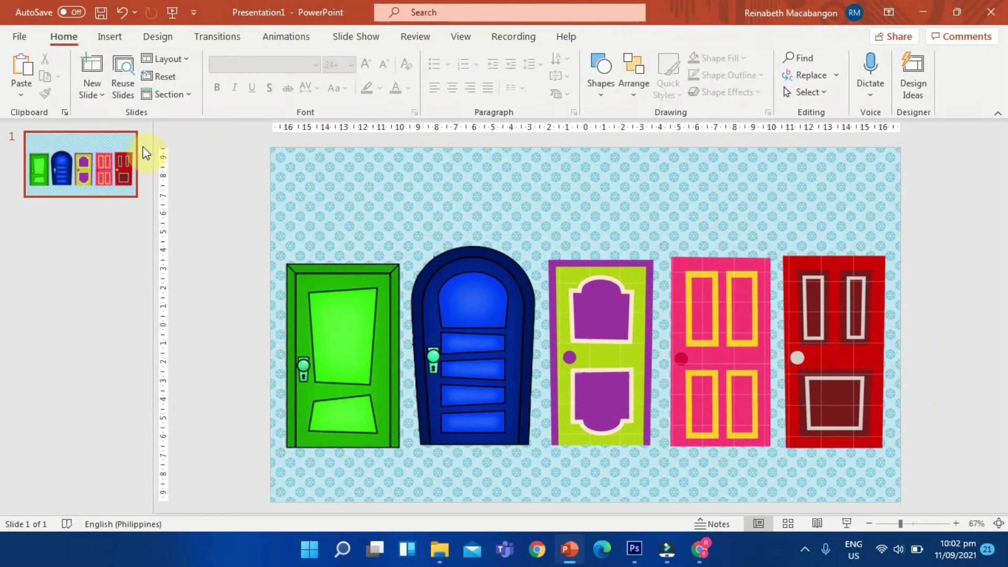
# Draw a text box above the doors and type the title PICK-A-DOOR in capitals.
pyautogui.click(120, 36)
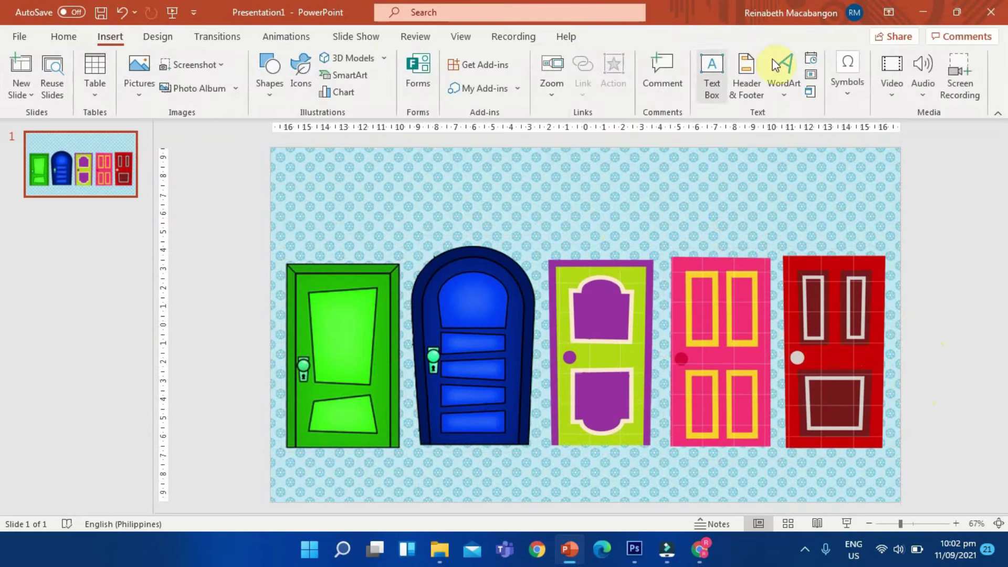
pyautogui.click(720, 73)
pyautogui.moveTo(388, 179); pyautogui.dragTo(461, 198)
pyautogui.press('capslock')
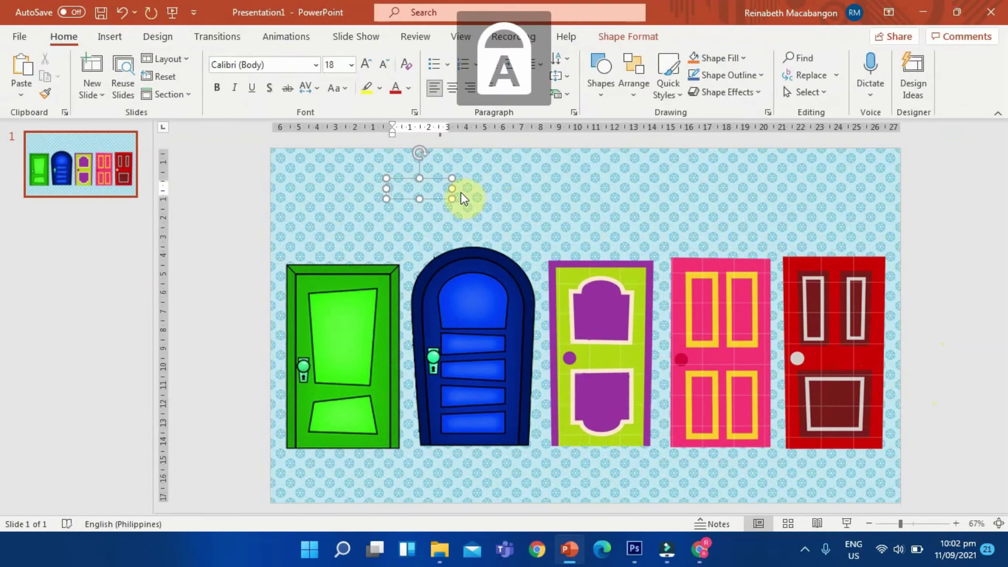
pyautogui.write('PICK-')
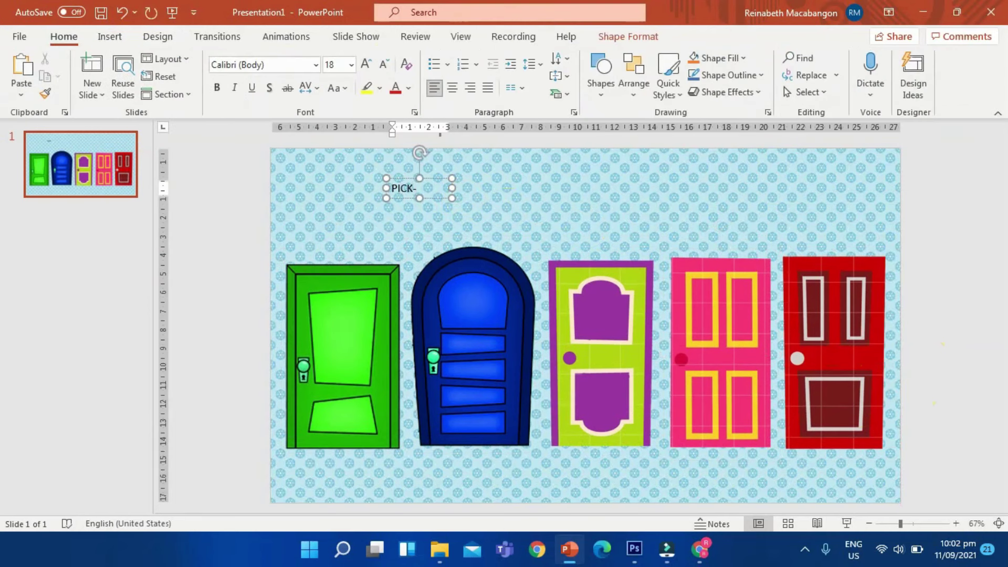
pyautogui.write('A-DOO')
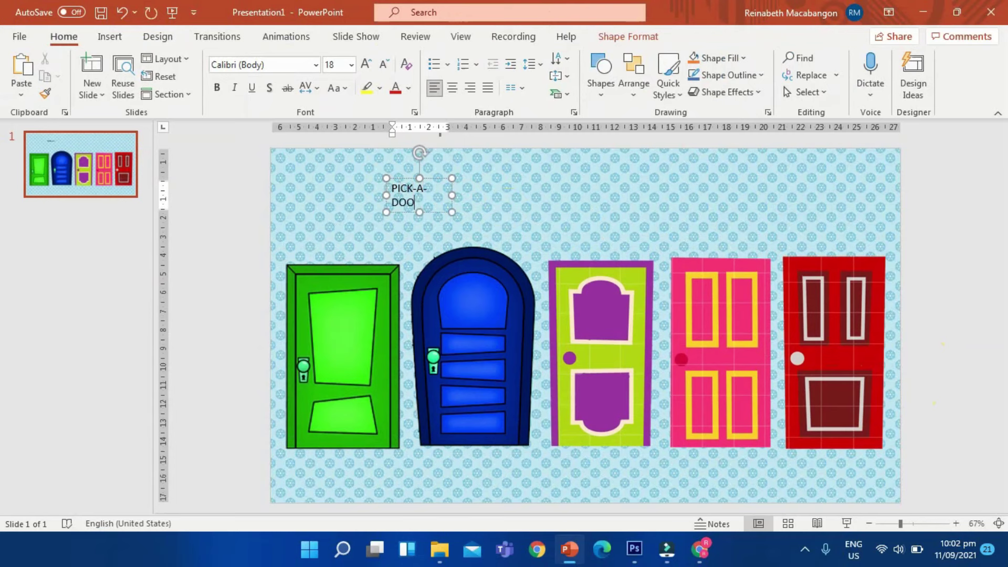
pyautogui.moveTo(453, 195); pyautogui.dragTo(527, 195)
# Enlarge the PICK-A-DOOR title text to 28 pt.
pyautogui.moveTo(455, 189); pyautogui.dragTo(391, 189)
pyautogui.click(366, 65)
pyautogui.click(366, 65)
pyautogui.click(365, 65)
pyautogui.click(366, 65)
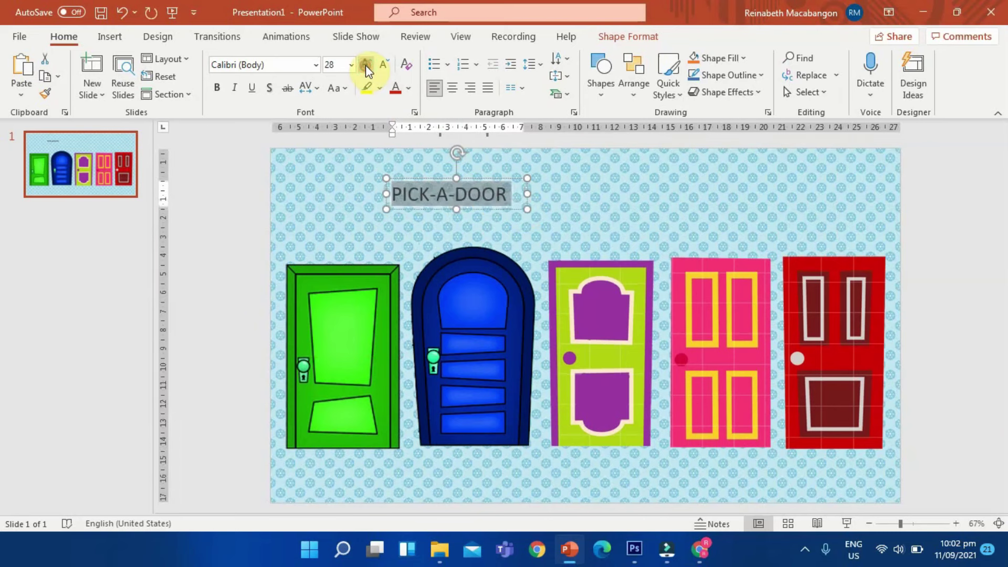
pyautogui.click(366, 65)
pyautogui.click(366, 65)
pyautogui.click(365, 65)
# Set the title in Ravie at 72 pt, widening the box to keep one line.
pyautogui.moveTo(529, 216); pyautogui.dragTo(664, 214)
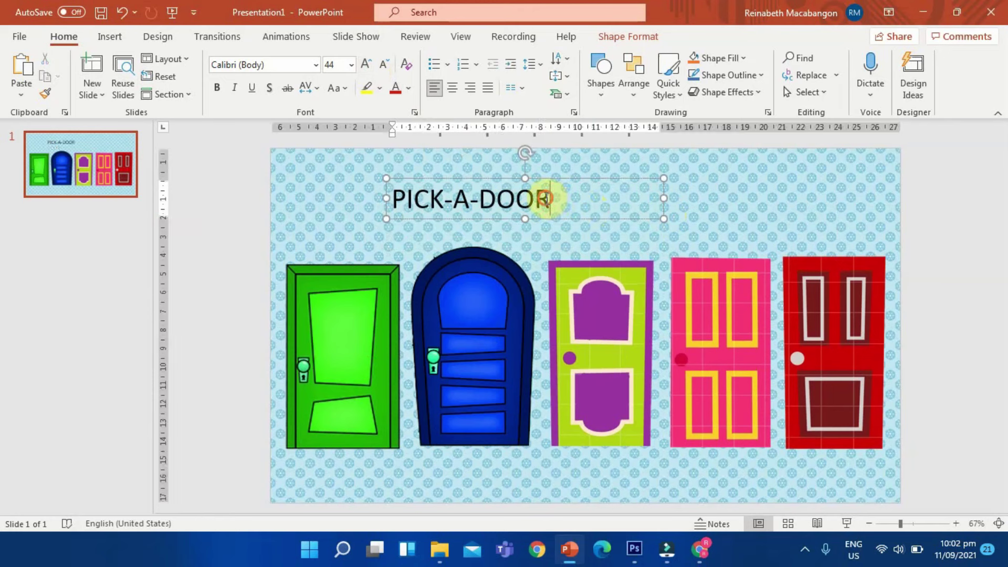
pyautogui.tripleClick(550, 199)
pyautogui.click(299, 63)
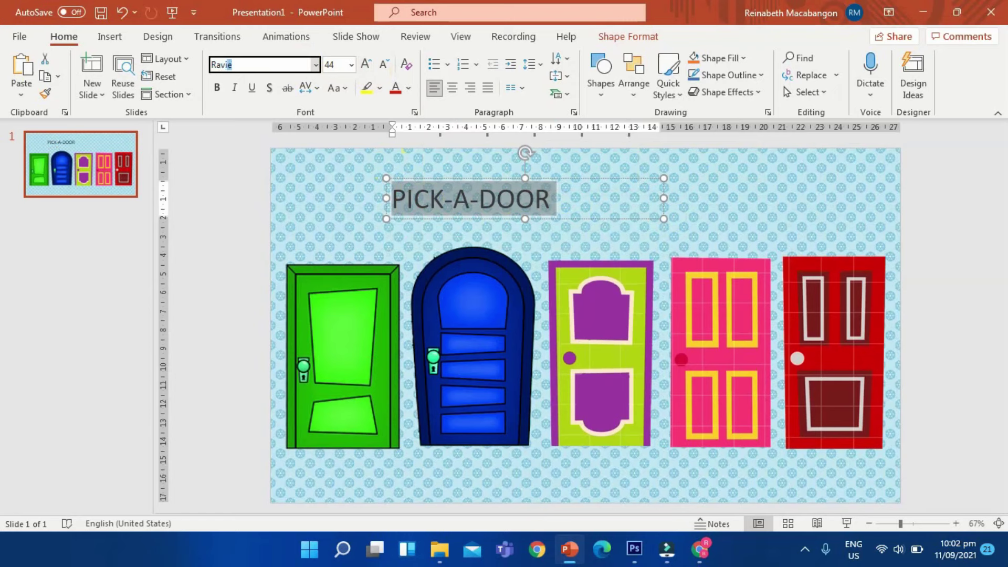
pyautogui.press('Return')
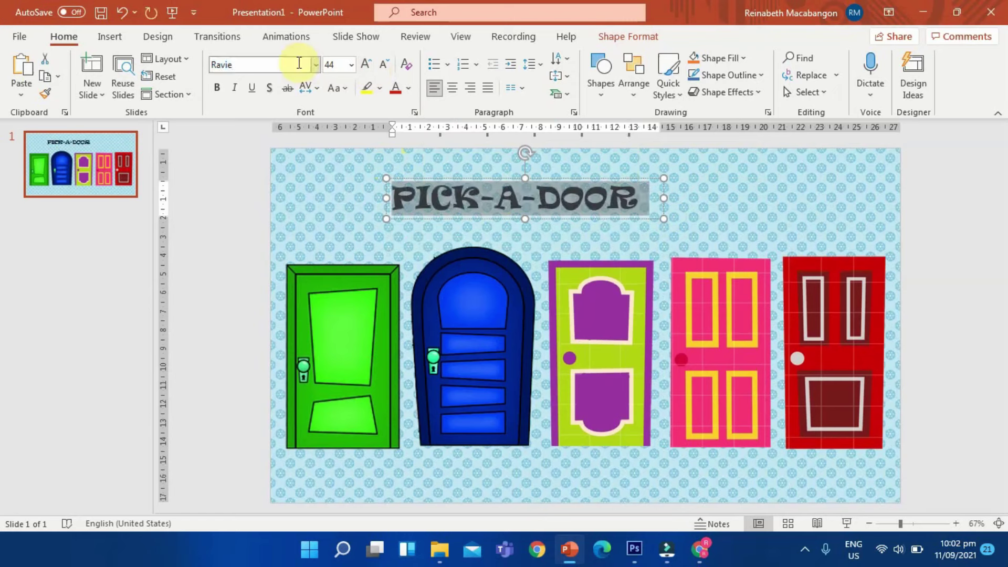
pyautogui.click(364, 68)
pyautogui.click(364, 68)
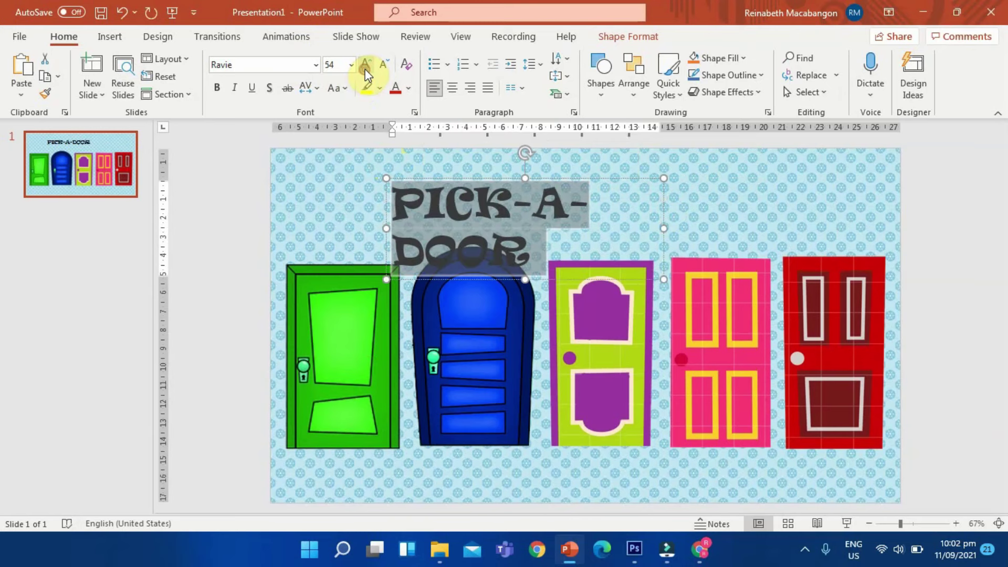
pyautogui.click(365, 68)
pyautogui.click(364, 68)
pyautogui.click(365, 68)
pyautogui.moveTo(674, 247); pyautogui.dragTo(859, 231)
# Move the title box slightly up and make the title bold.
pyautogui.tripleClick(785, 181)
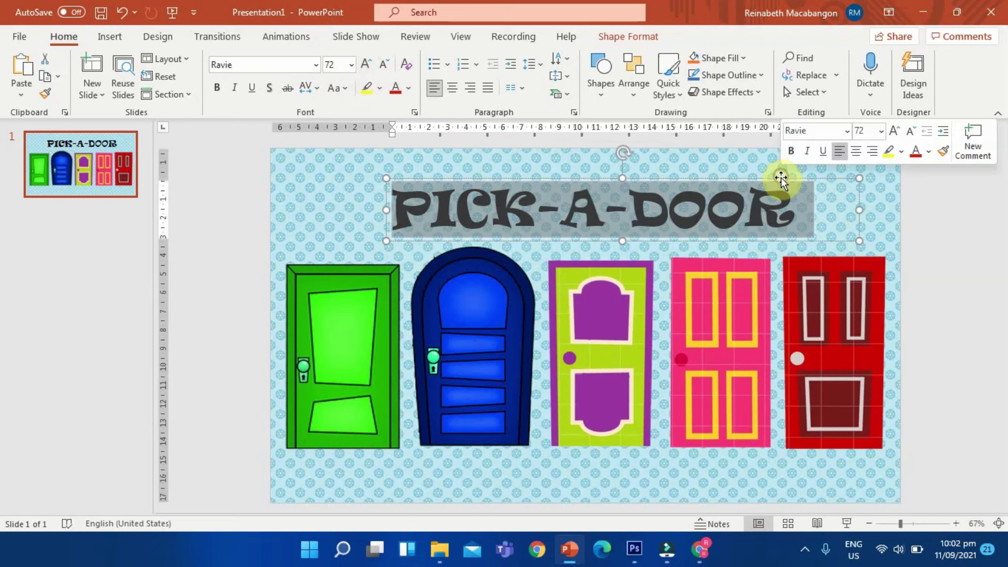
pyautogui.moveTo(781, 179); pyautogui.dragTo(783, 175)
pyautogui.click(545, 206)
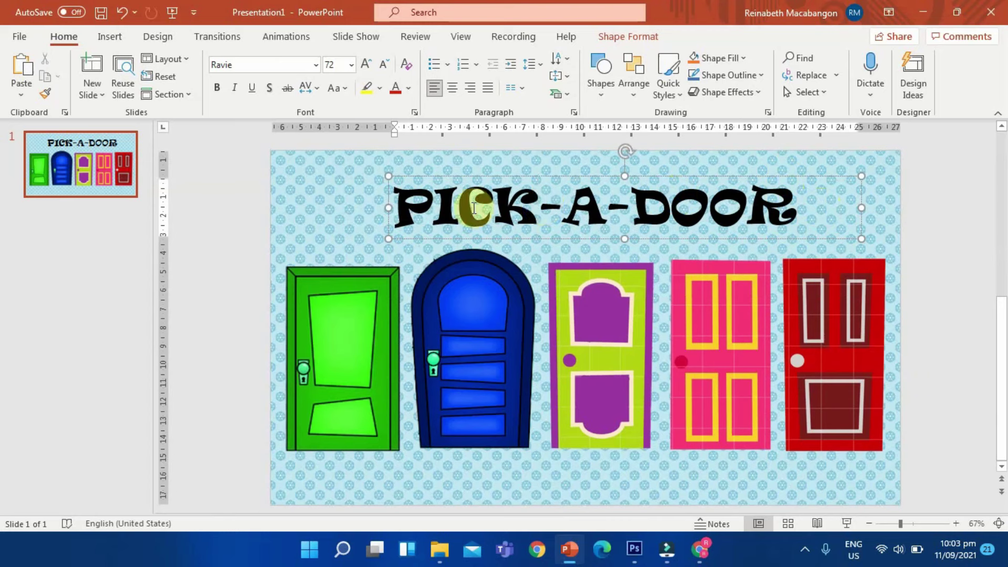
pyautogui.tripleClick(525, 205)
pyautogui.click(219, 89)
pyautogui.click(685, 182)
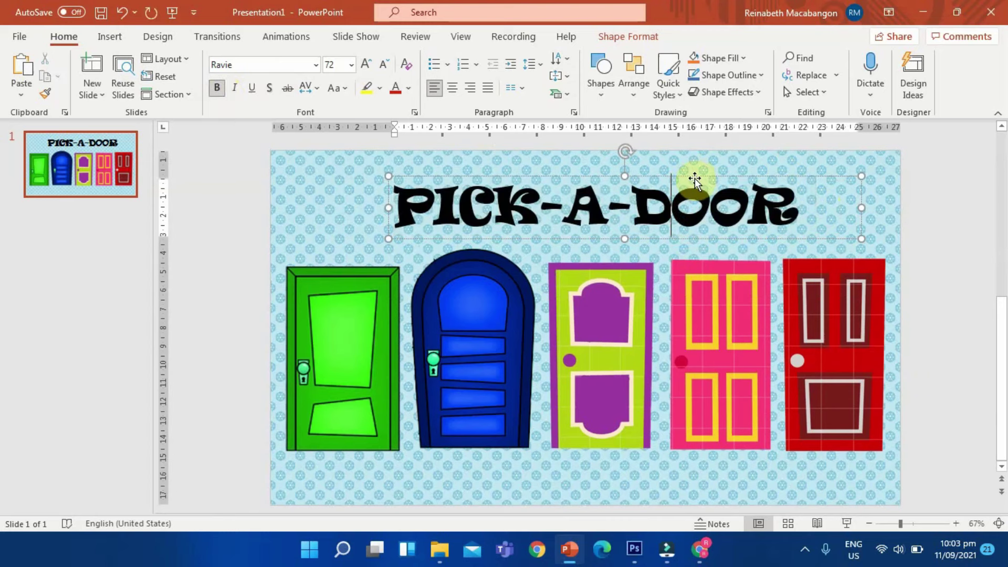
pyautogui.click(954, 190)
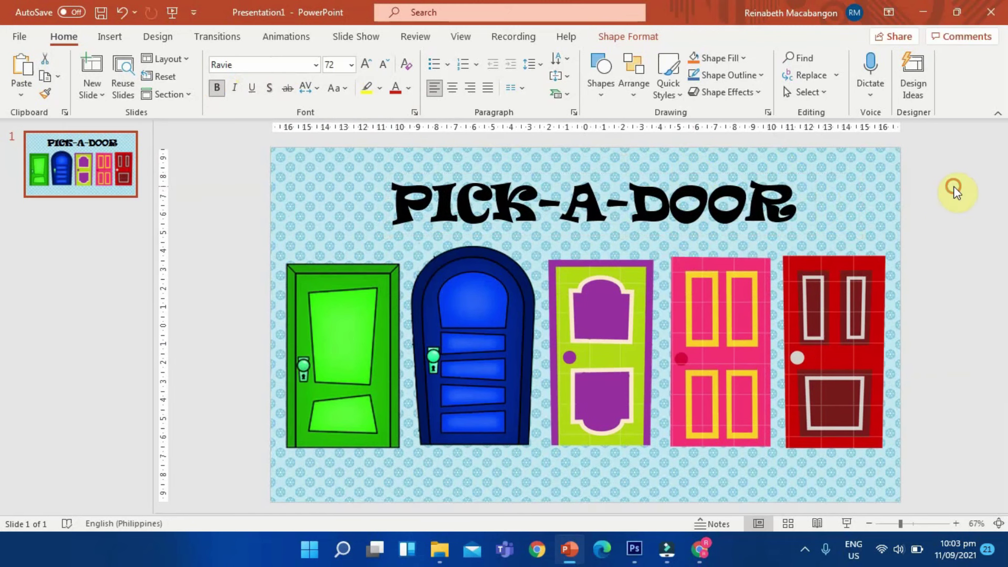
pyautogui.moveTo(429, 202); pyautogui.dragTo(402, 196)
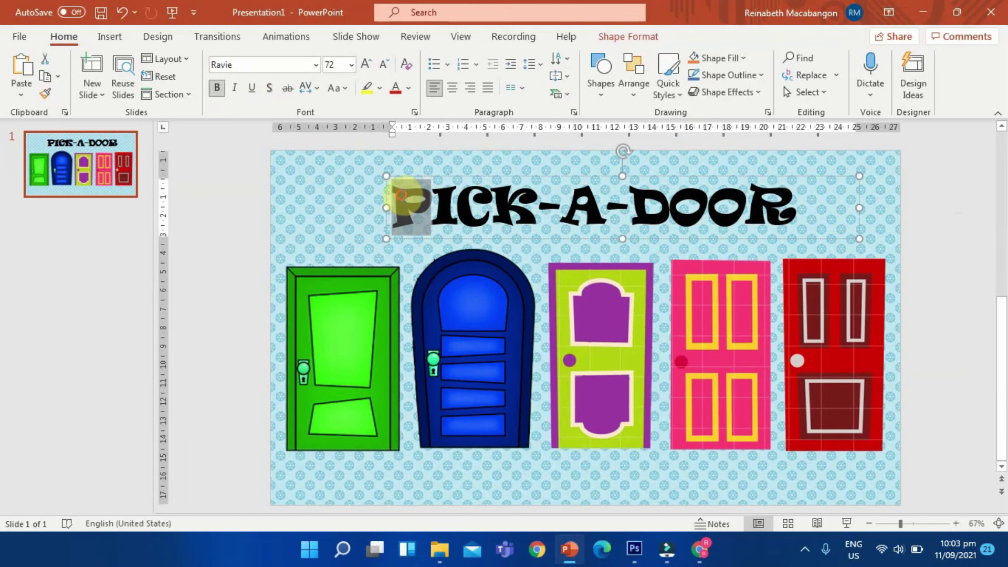
# Colour the title letters P red, I light green, C orange and K blue.
pyautogui.click(408, 88)
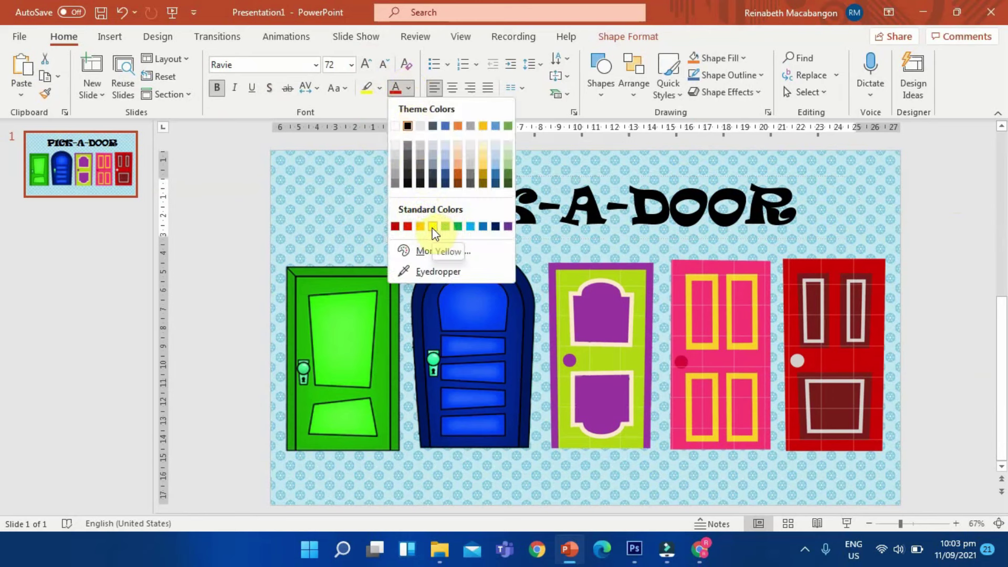
pyautogui.click(407, 226)
pyautogui.moveTo(433, 208); pyautogui.dragTo(456, 208)
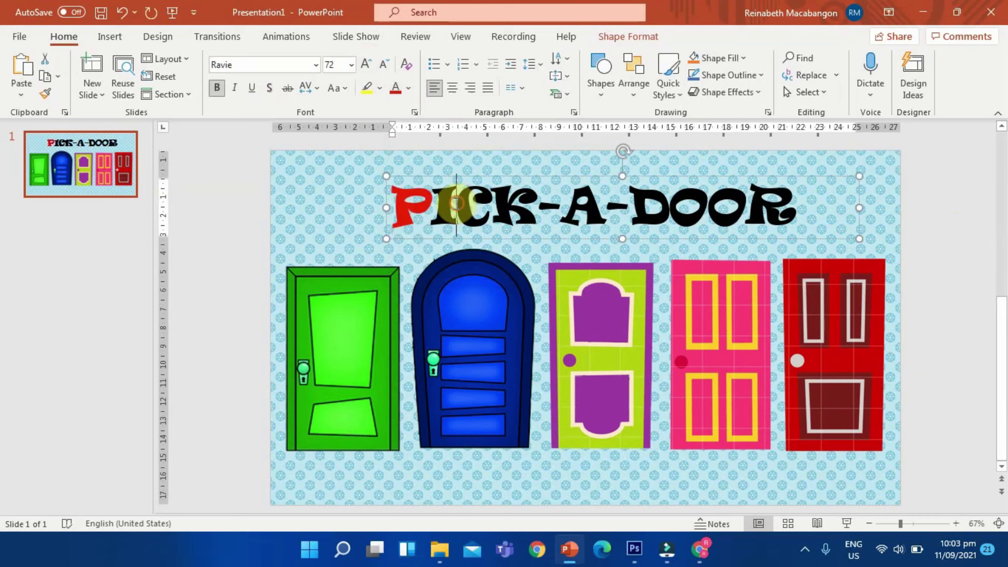
pyautogui.click(407, 90)
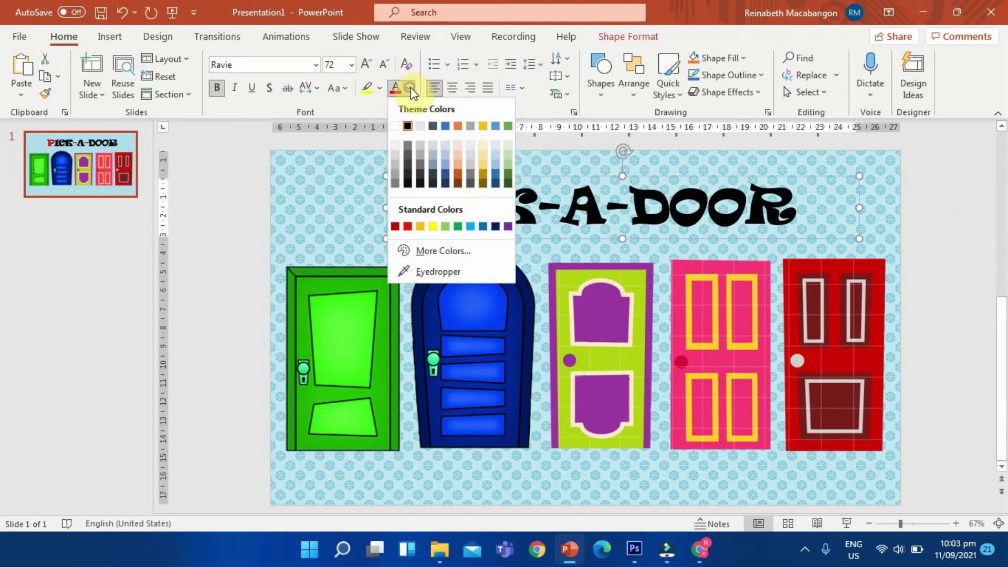
pyautogui.click(448, 227)
pyautogui.moveTo(491, 207); pyautogui.dragTo(465, 201)
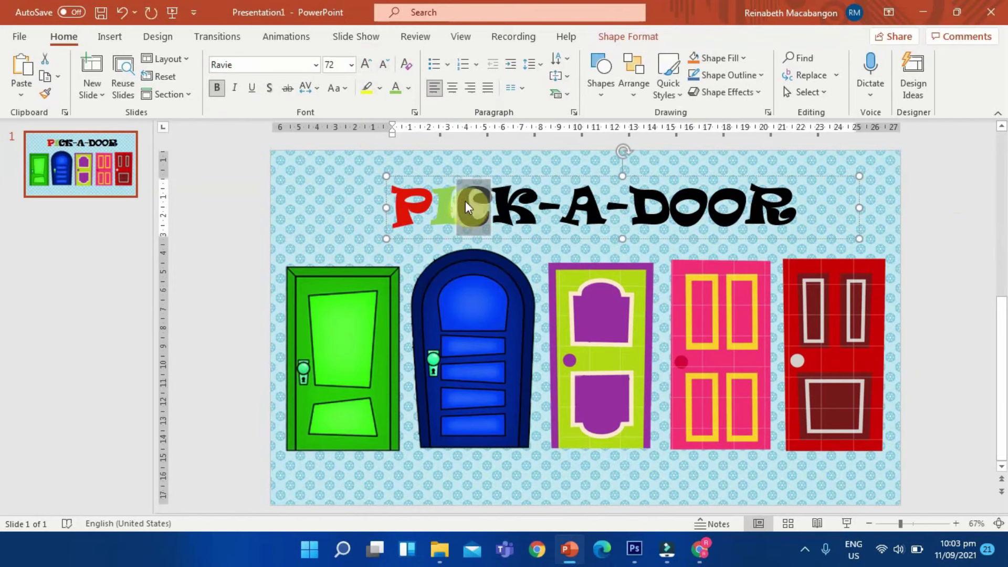
pyautogui.click(411, 90)
pyautogui.click(420, 226)
pyautogui.moveTo(537, 208); pyautogui.dragTo(492, 206)
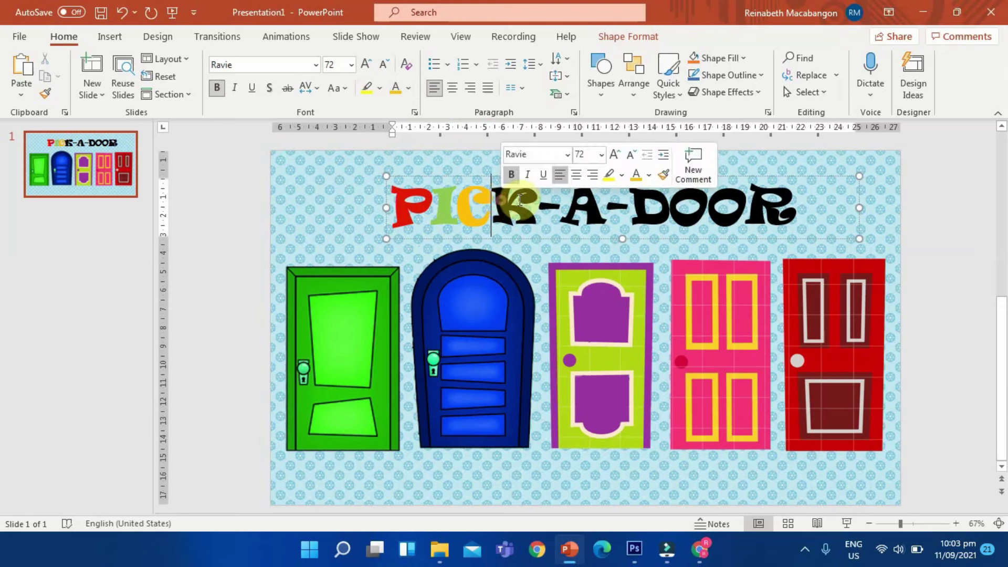
pyautogui.click(409, 90)
pyautogui.click(484, 226)
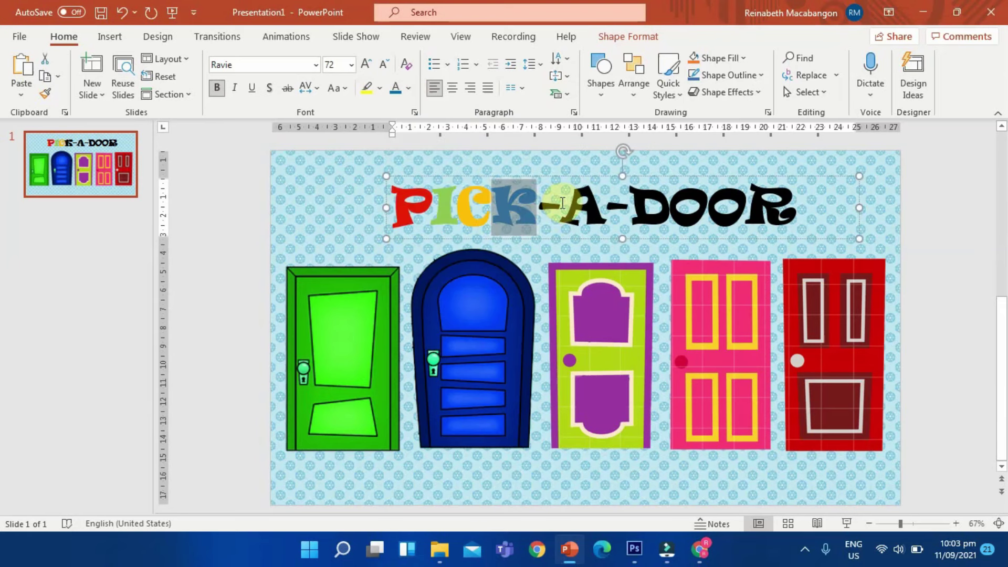
# Colour the letters A purple, D yellow and the first O dark blue.
pyautogui.moveTo(566, 202); pyautogui.dragTo(604, 208)
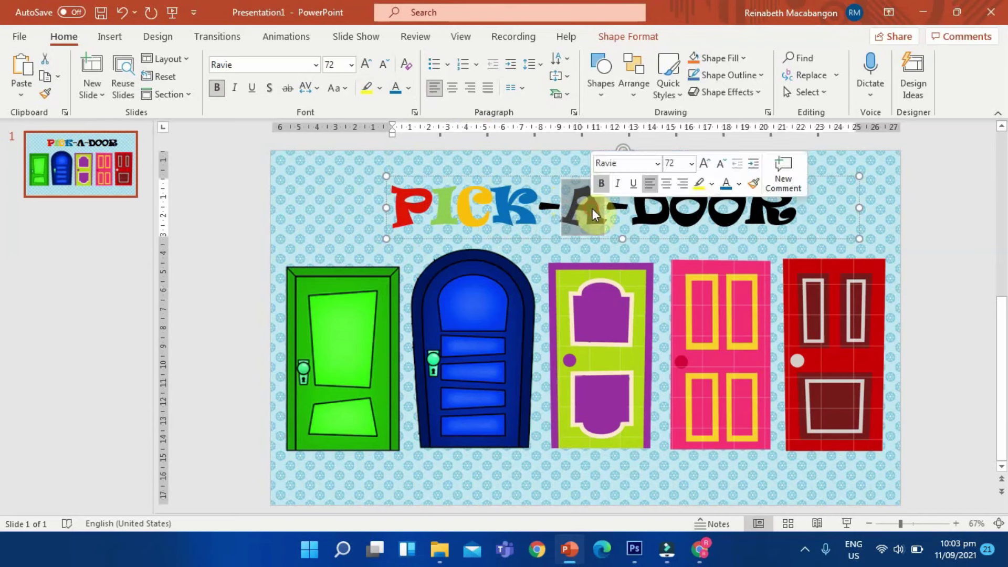
pyautogui.click(409, 89)
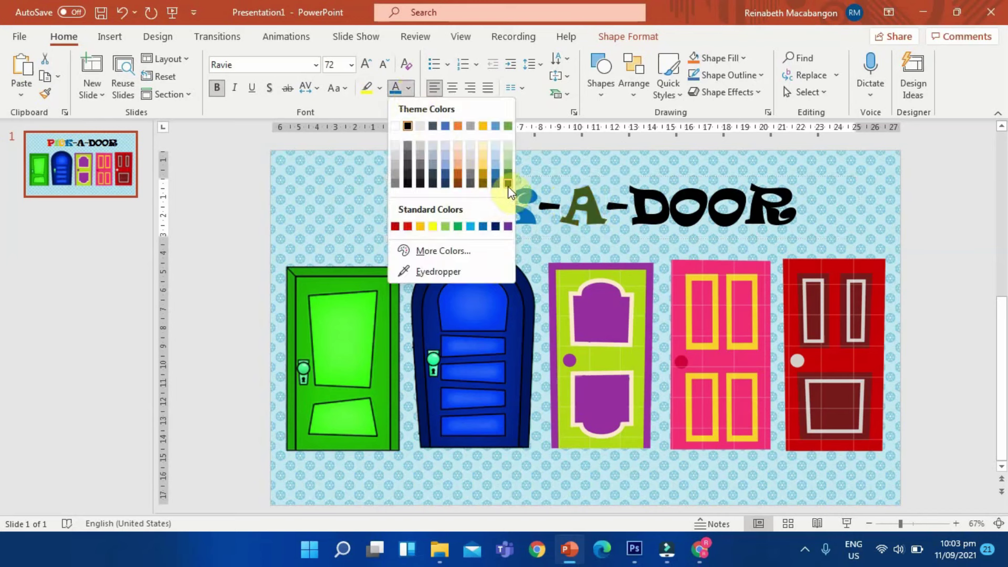
pyautogui.click(507, 226)
pyautogui.click(641, 201)
pyautogui.moveTo(641, 201); pyautogui.dragTo(671, 202)
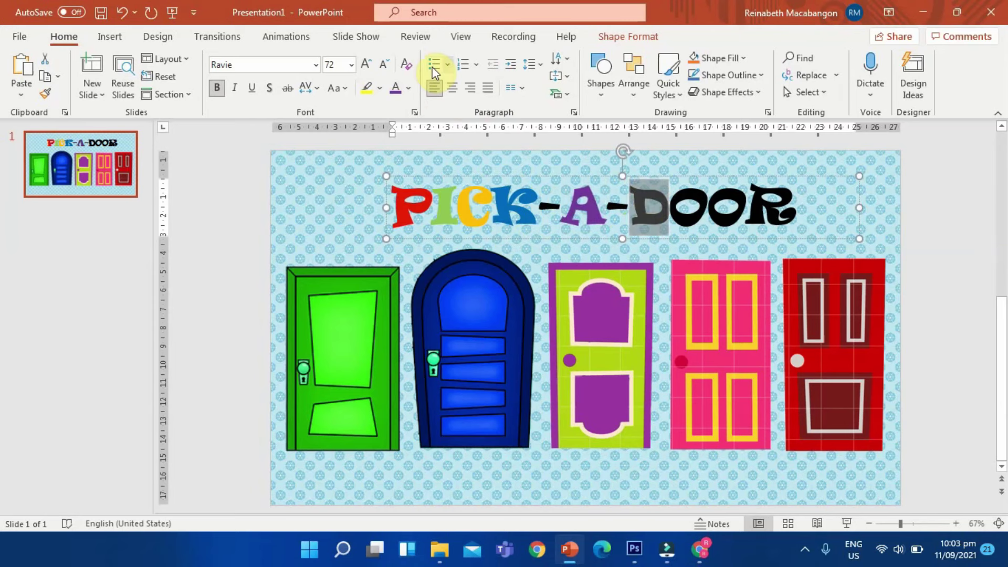
pyautogui.click(414, 89)
pyautogui.click(430, 227)
pyautogui.moveTo(667, 196); pyautogui.dragTo(706, 202)
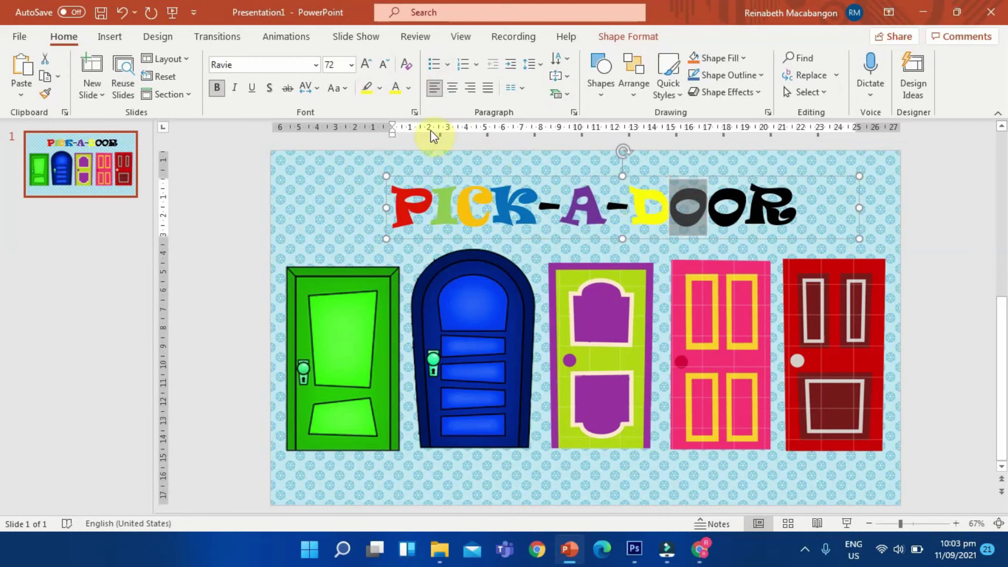
pyautogui.click(414, 89)
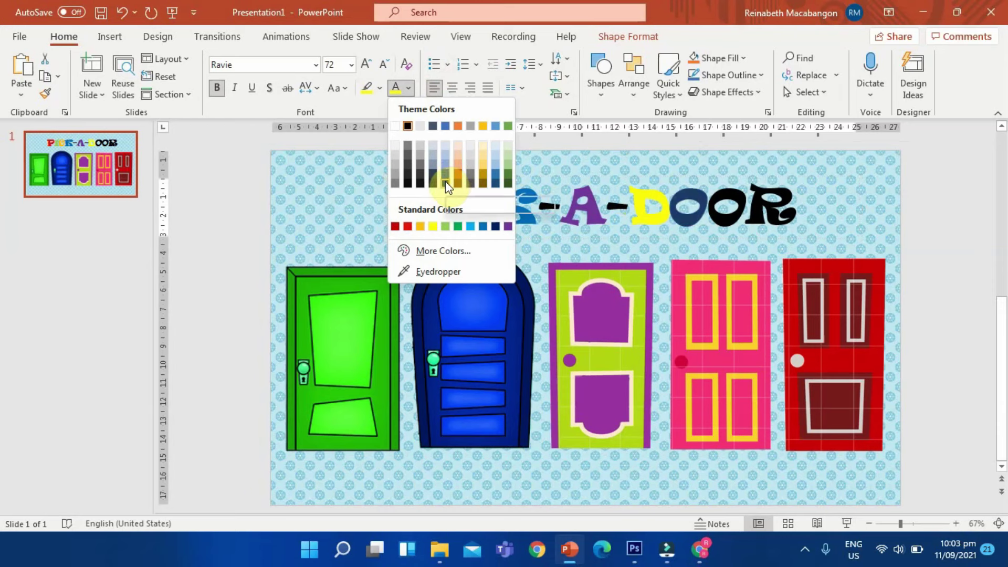
pyautogui.click(495, 226)
# Give the second O a custom dark green from More Colors.
pyautogui.click(565, 212)
pyautogui.click(737, 206)
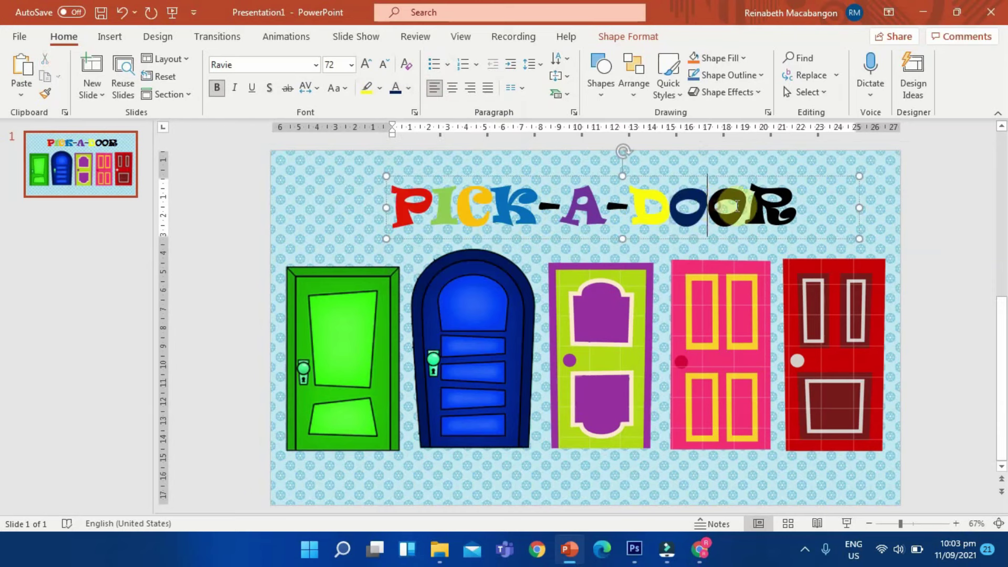
pyautogui.keyDown('shift'); pyautogui.click(736, 206); pyautogui.keyUp('shift')
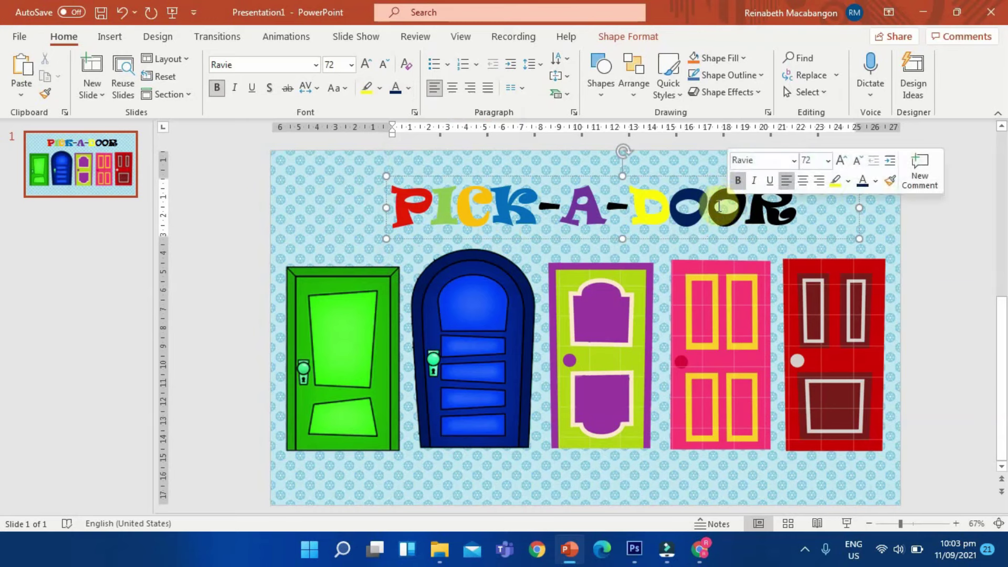
pyautogui.click(408, 89)
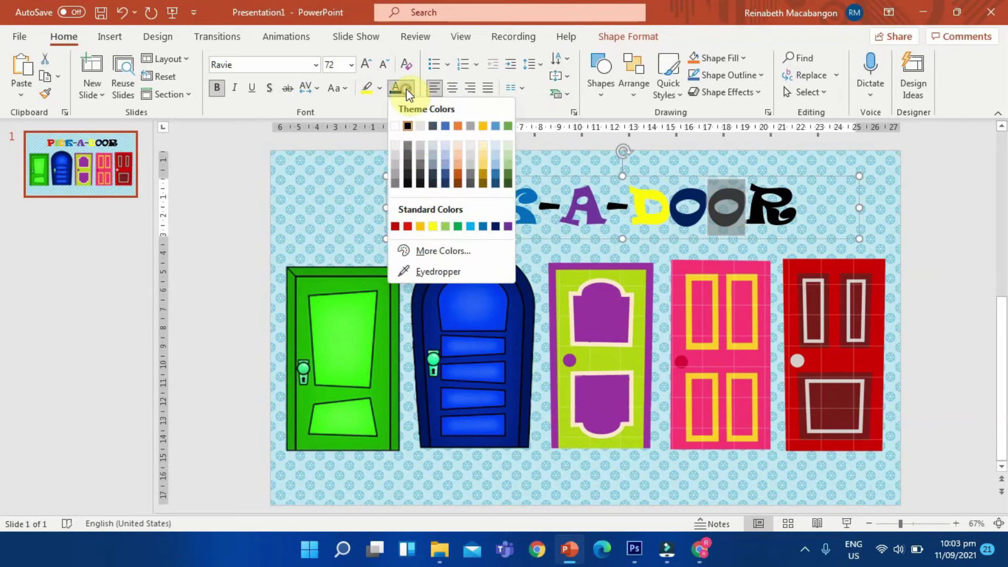
pyautogui.click(441, 251)
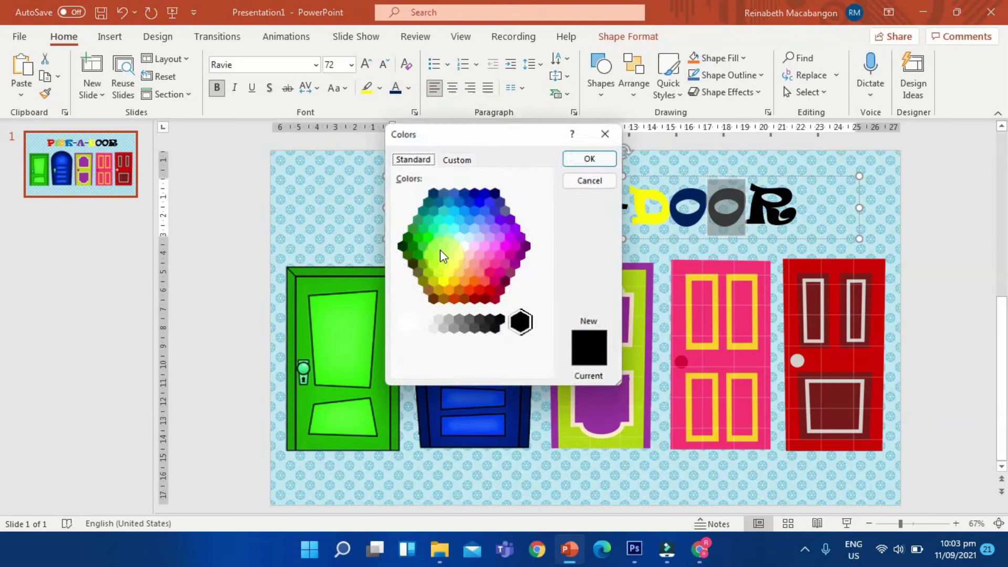
pyautogui.click(428, 240)
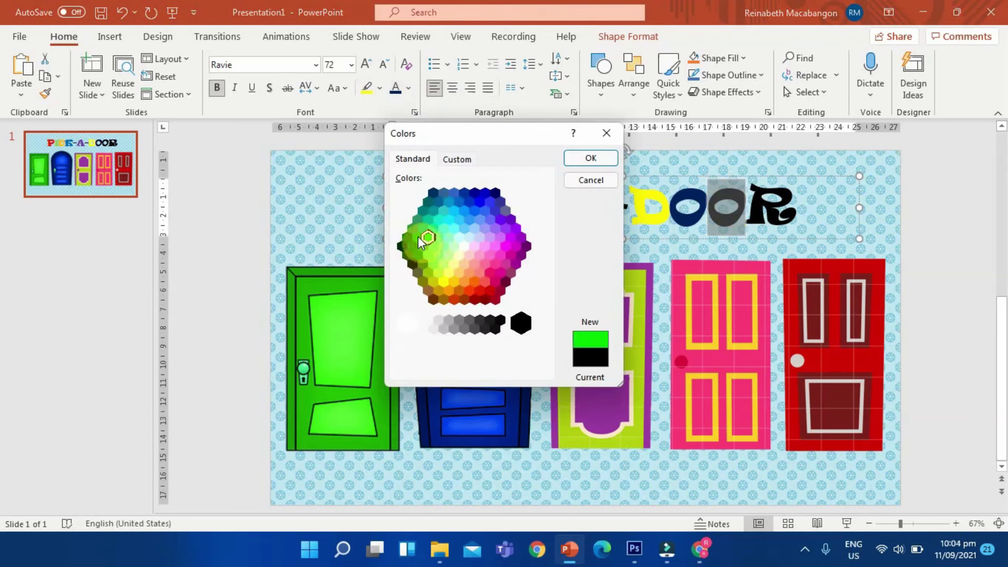
pyautogui.click(418, 237)
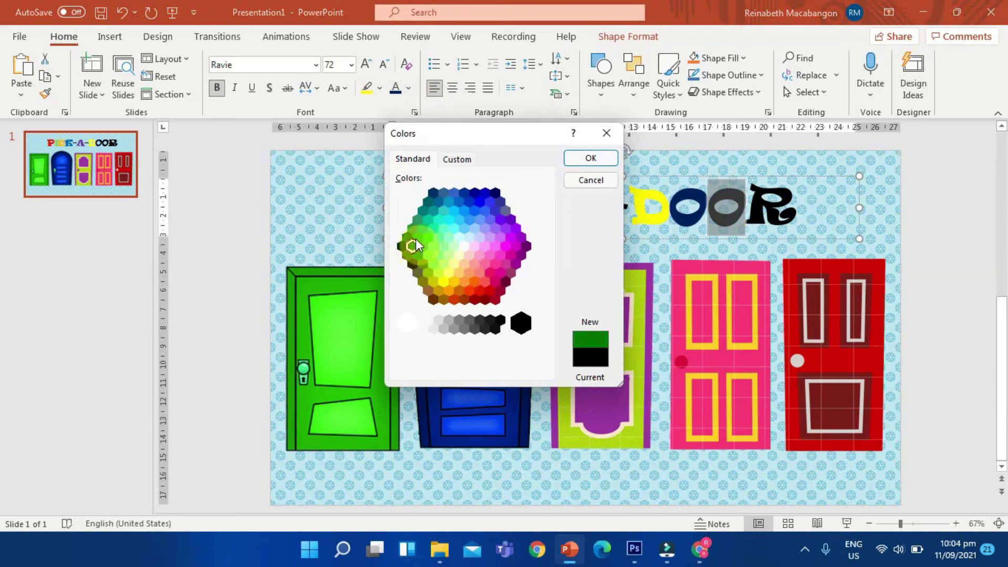
pyautogui.click(592, 167)
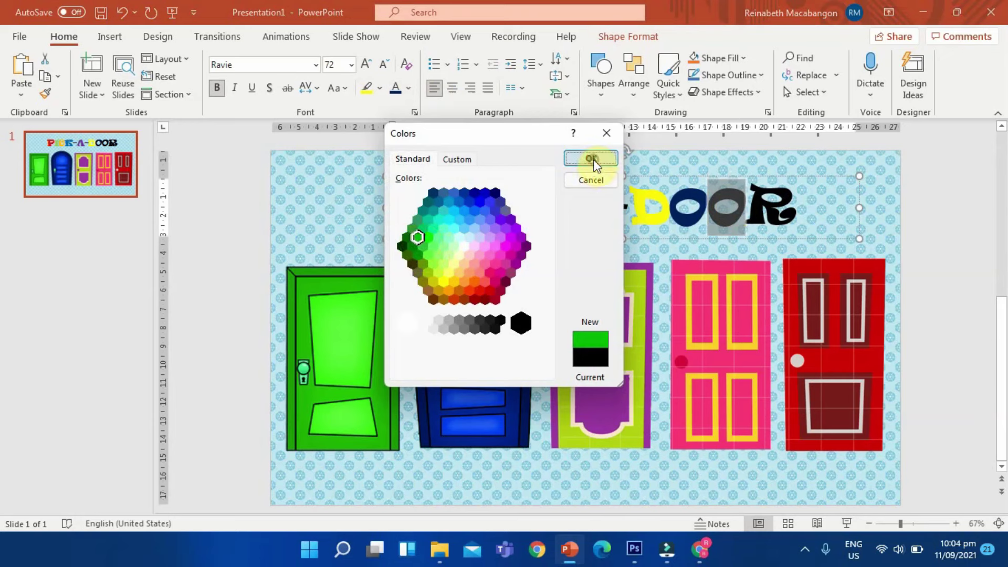
# Give the letter R a custom orange colour from More Colors.
pyautogui.click(735, 190)
pyautogui.moveTo(778, 201); pyautogui.dragTo(794, 206)
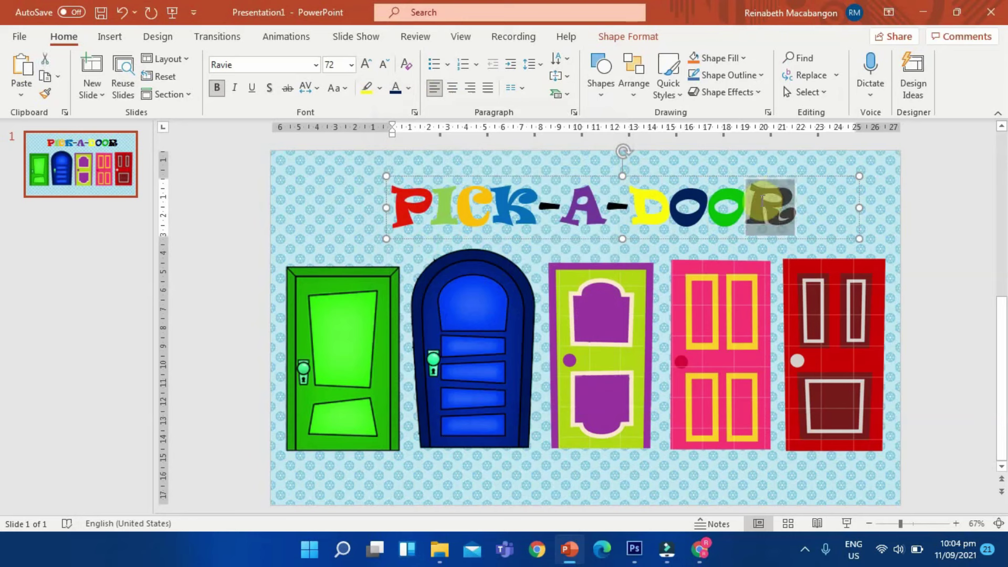
pyautogui.click(409, 88)
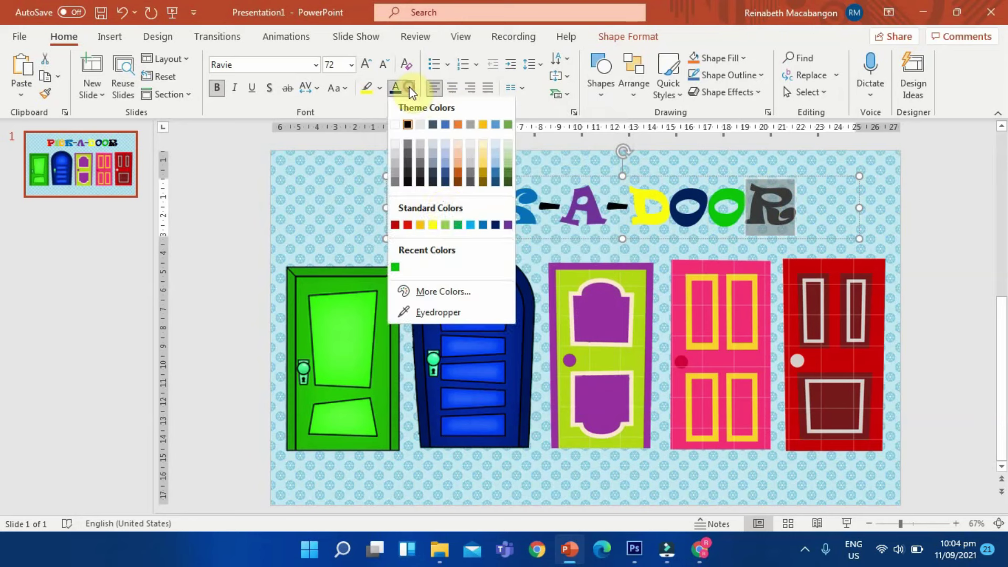
pyautogui.click(440, 292)
pyautogui.click(472, 282)
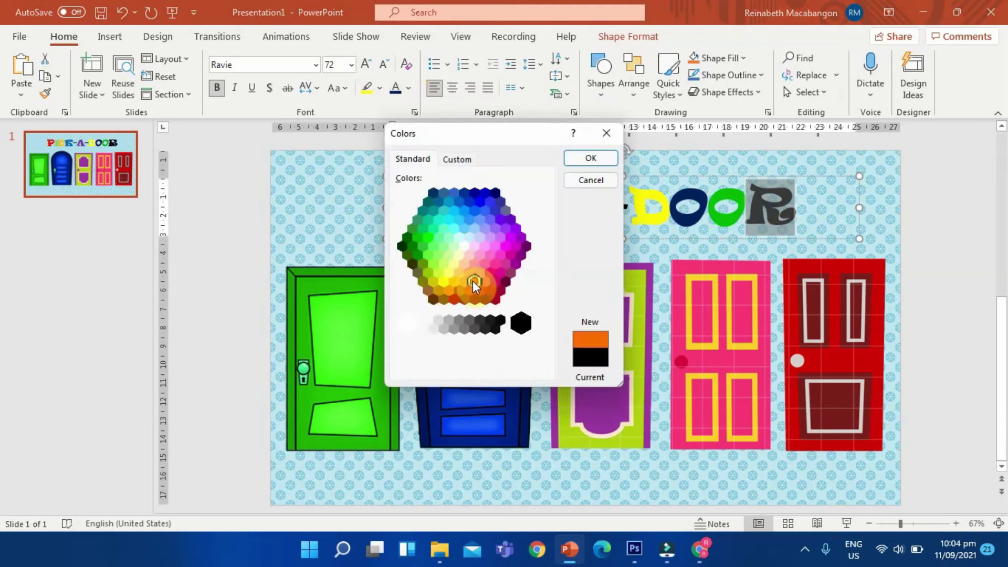
pyautogui.click(584, 161)
pyautogui.click(769, 203)
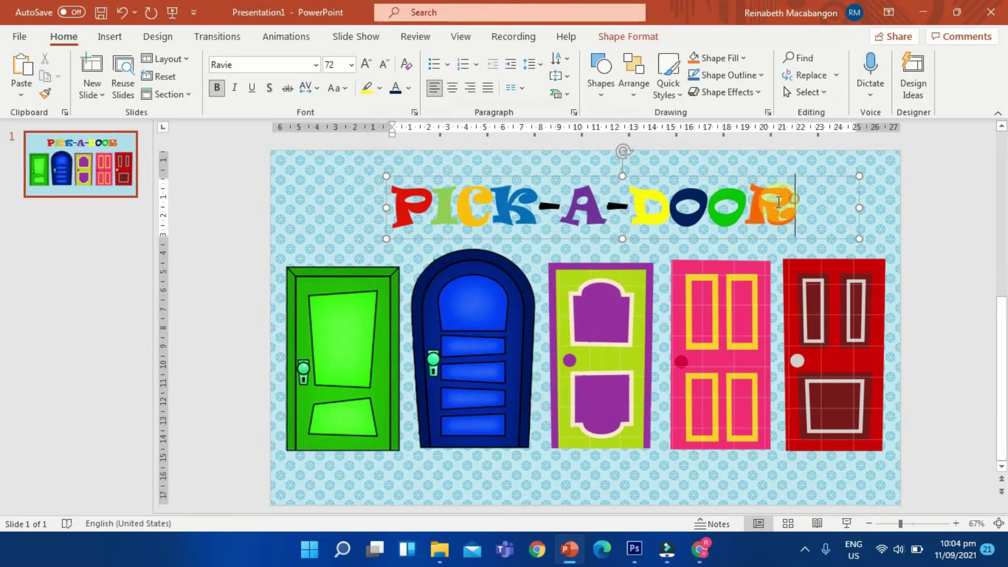
pyautogui.moveTo(801, 205); pyautogui.dragTo(498, 212)
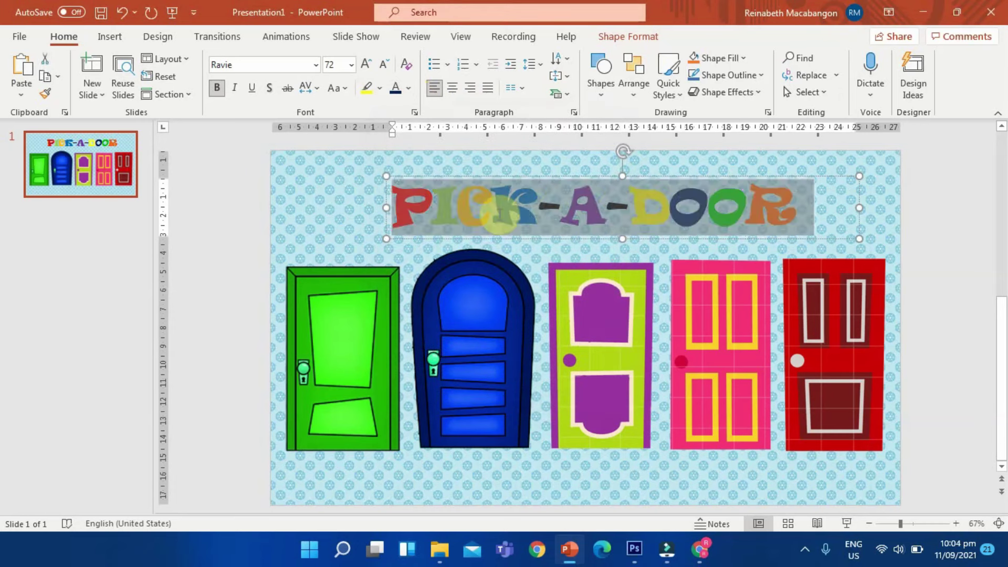
# Give the title text a 4½ pt outline.
pyautogui.click(627, 37)
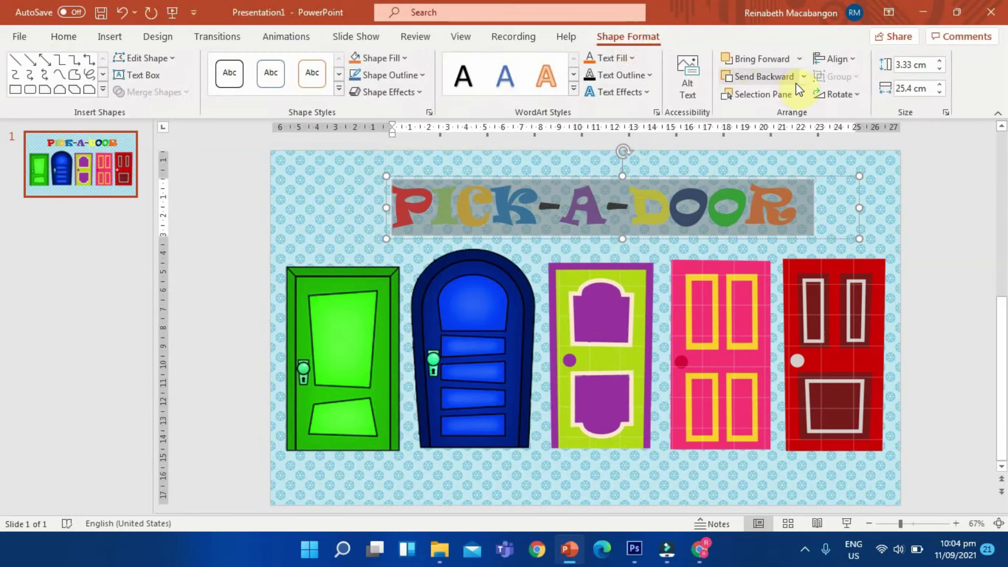
pyautogui.click(648, 76)
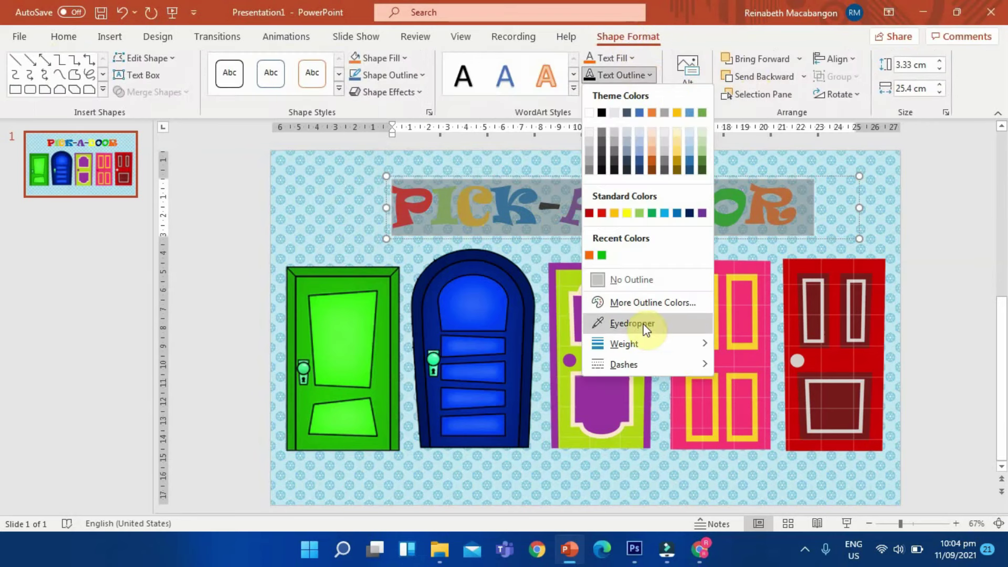
pyautogui.moveTo(654, 347)
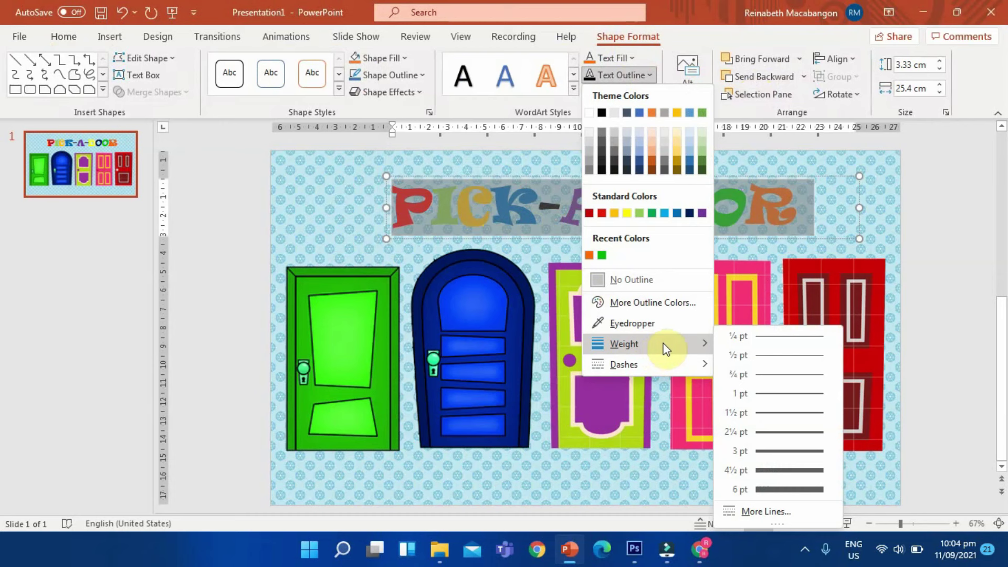
pyautogui.click(784, 470)
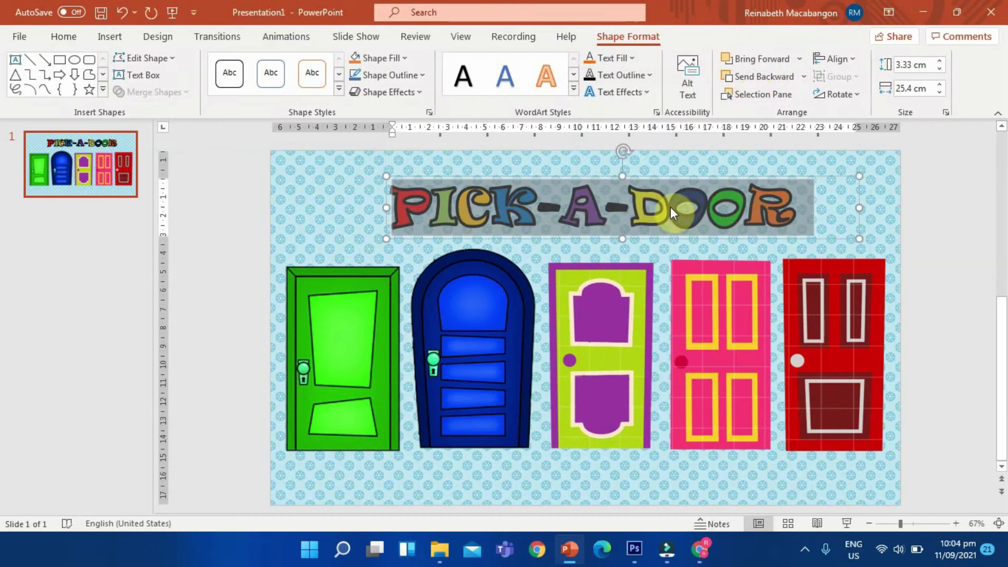
# Enlarge the title to 80 pt and shift it left to centre it above the doors.
pyautogui.click(793, 206)
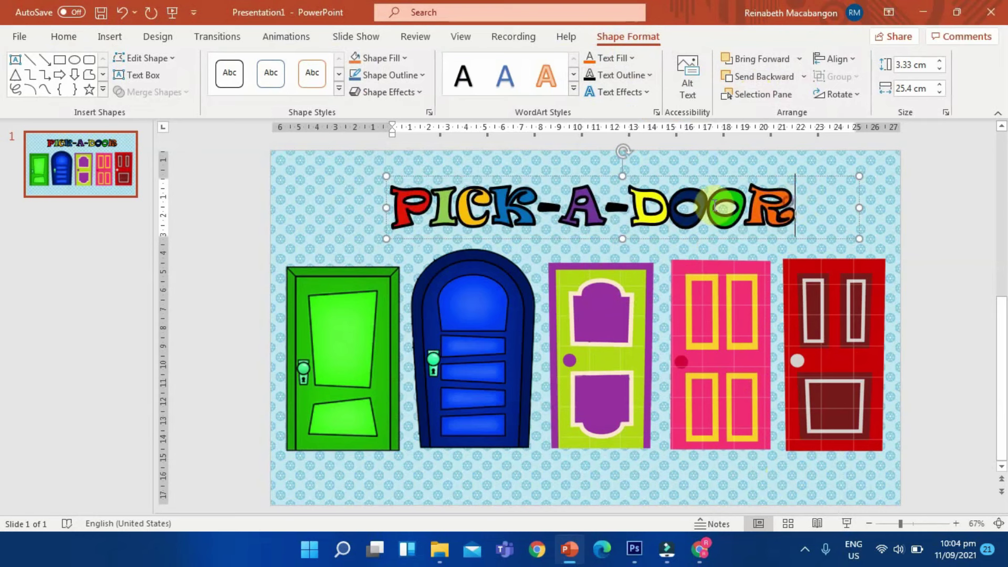
pyautogui.tripleClick(715, 206)
pyautogui.click(72, 38)
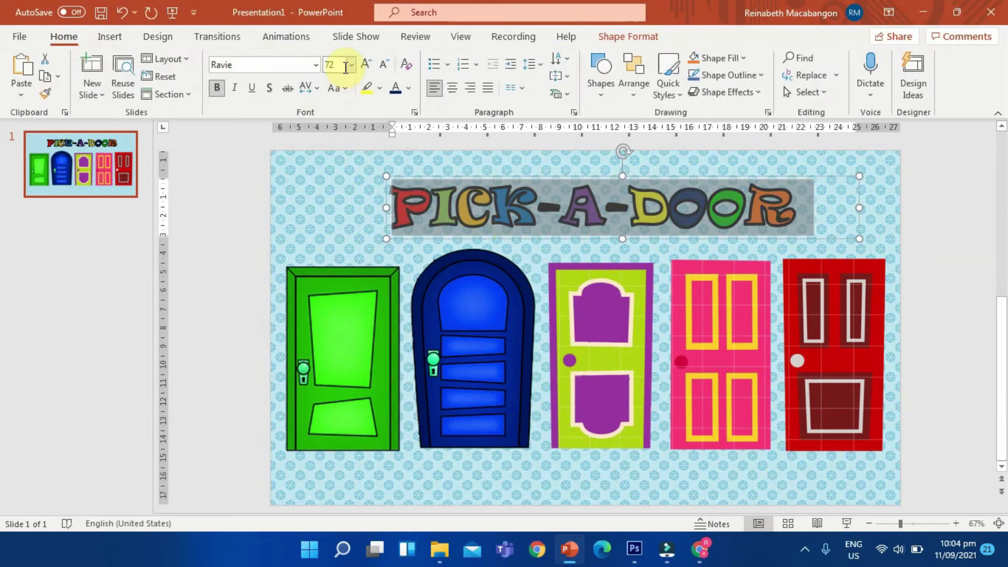
pyautogui.click(364, 66)
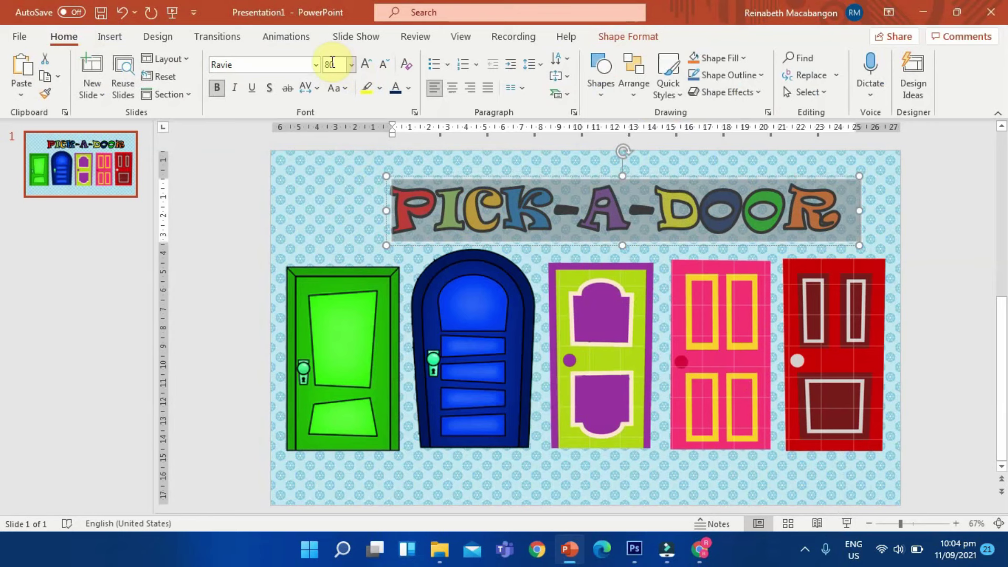
pyautogui.click(584, 220)
pyautogui.moveTo(651, 179); pyautogui.dragTo(638, 174)
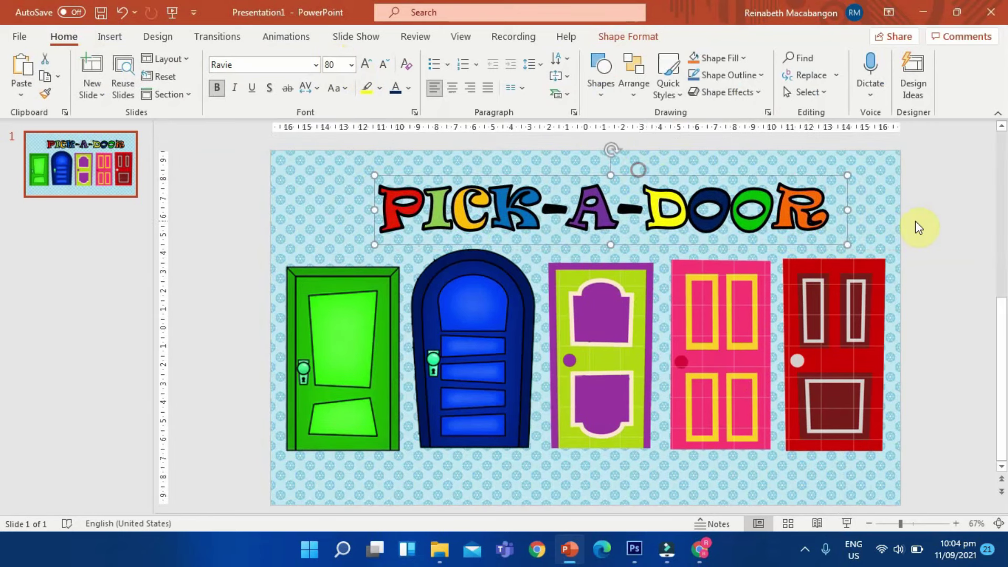
pyautogui.click(918, 226)
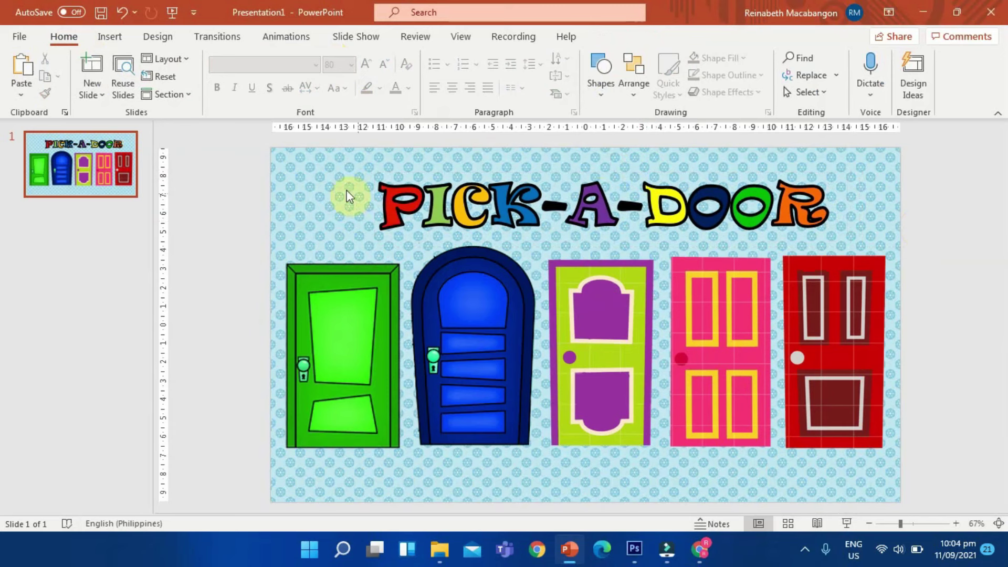
pyautogui.click(93, 156)
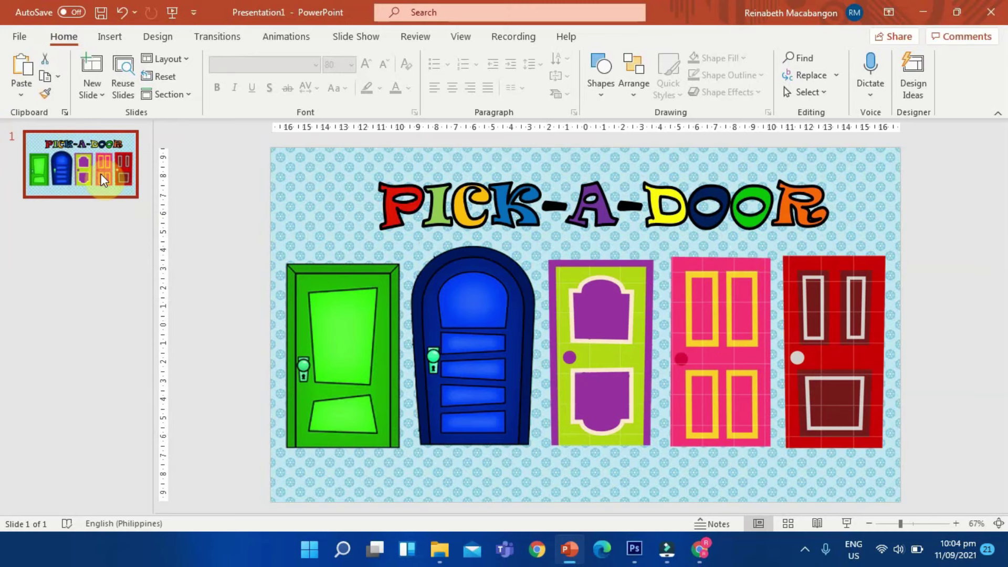
# Add three more blank slides after the PICK-A-DOOR title slide with Ctrl+M.
pyautogui.hotkey('ctrl', 'm')
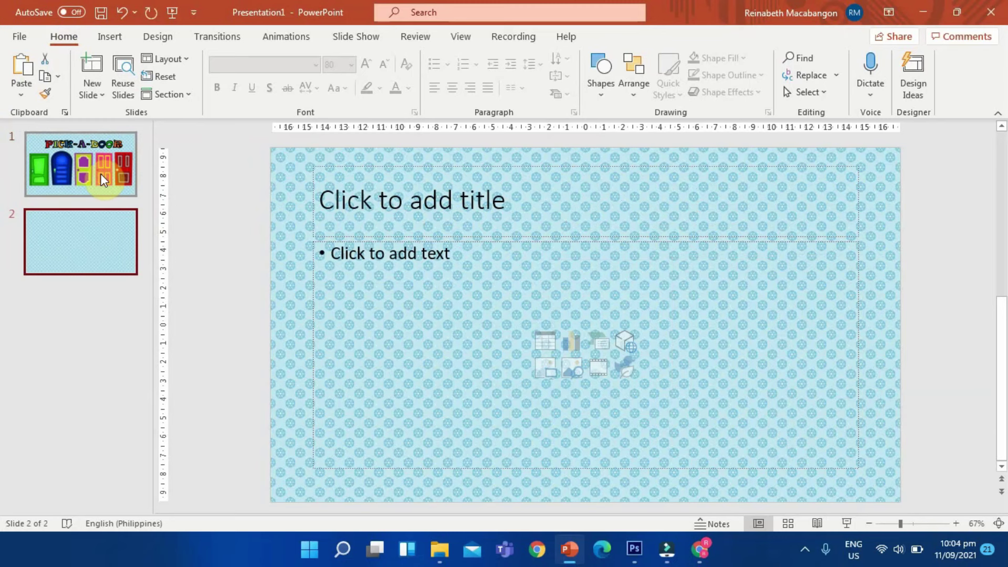
pyautogui.hotkey('ctrl', 'm')
pyautogui.hotkey('ctrl', 'm')
pyautogui.hotkey('ctrl', 'm')
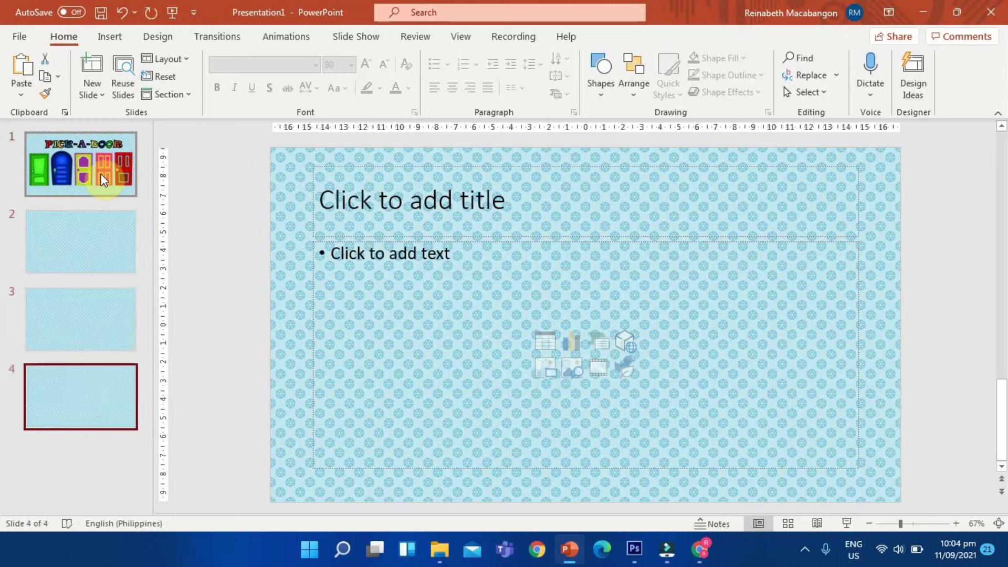
pyautogui.hotkey('ctrl', 'm')
# Delete the title and text placeholders from slides 2 and 3.
pyautogui.click(84, 167)
pyautogui.scroll(1, 282, 168)
pyautogui.click(115, 247)
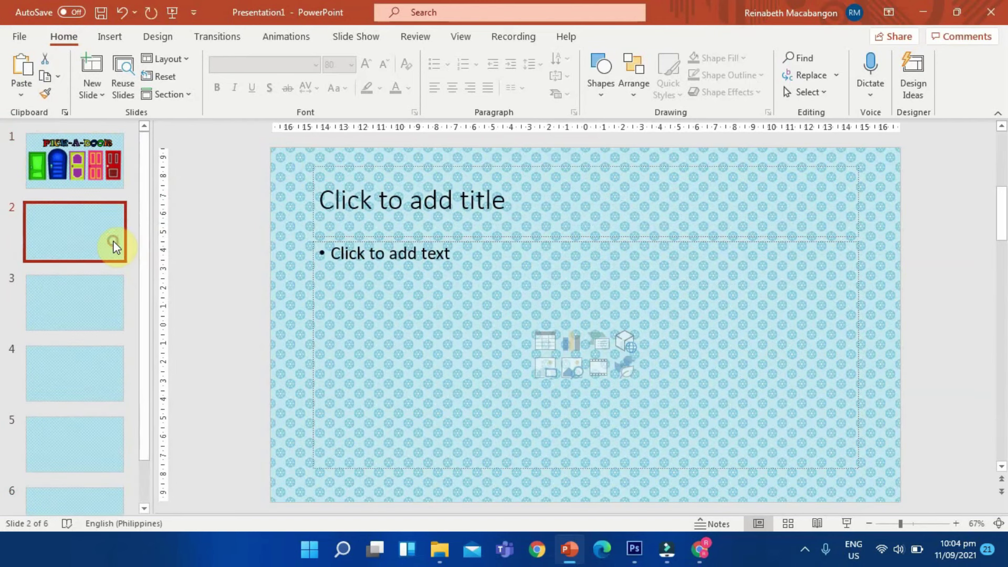
pyautogui.moveTo(242, 147); pyautogui.dragTo(933, 494)
pyautogui.press('Delete')
pyautogui.click(86, 293)
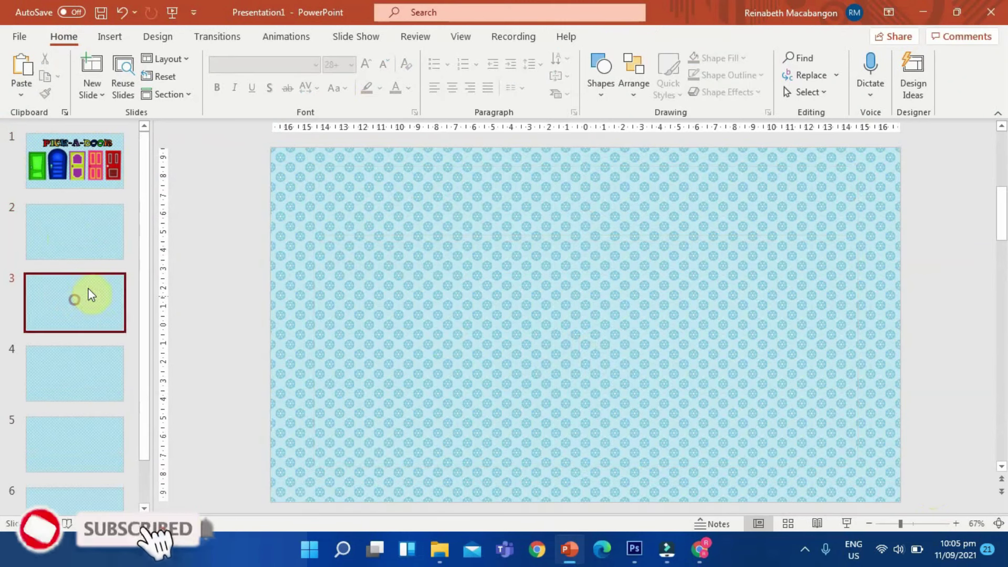
pyautogui.moveTo(204, 142); pyautogui.dragTo(888, 502)
pyautogui.press('Delete')
# Delete the title and text placeholders from slides 4, 5 and 6.
pyautogui.click(73, 374)
pyautogui.moveTo(214, 144); pyautogui.dragTo(988, 509)
pyautogui.press('Delete')
pyautogui.click(53, 442)
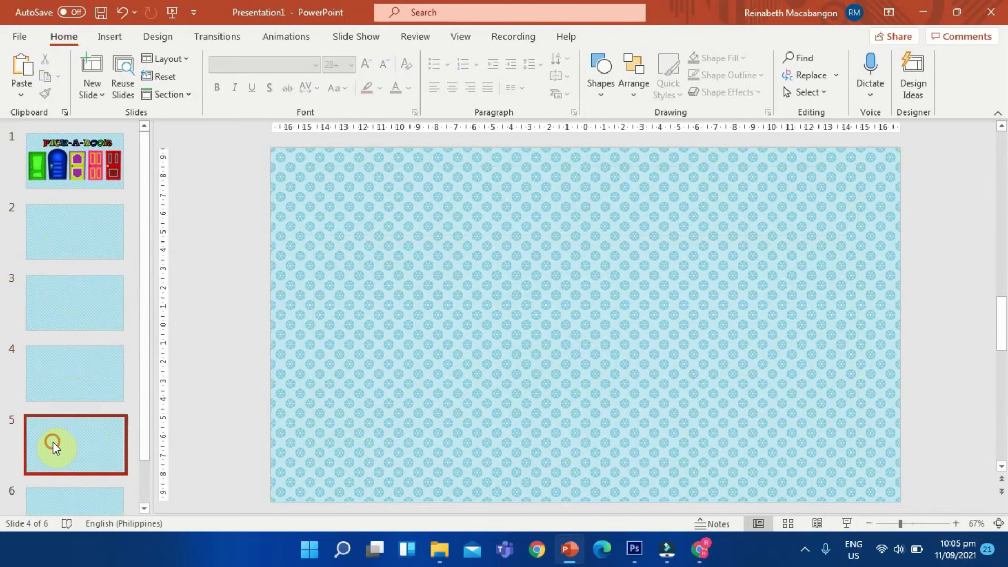
pyautogui.moveTo(227, 148); pyautogui.dragTo(969, 541)
pyautogui.press('Delete')
pyautogui.click(71, 482)
pyautogui.click(79, 507)
pyautogui.moveTo(258, 150); pyautogui.dragTo(915, 489)
pyautogui.press('Delete')
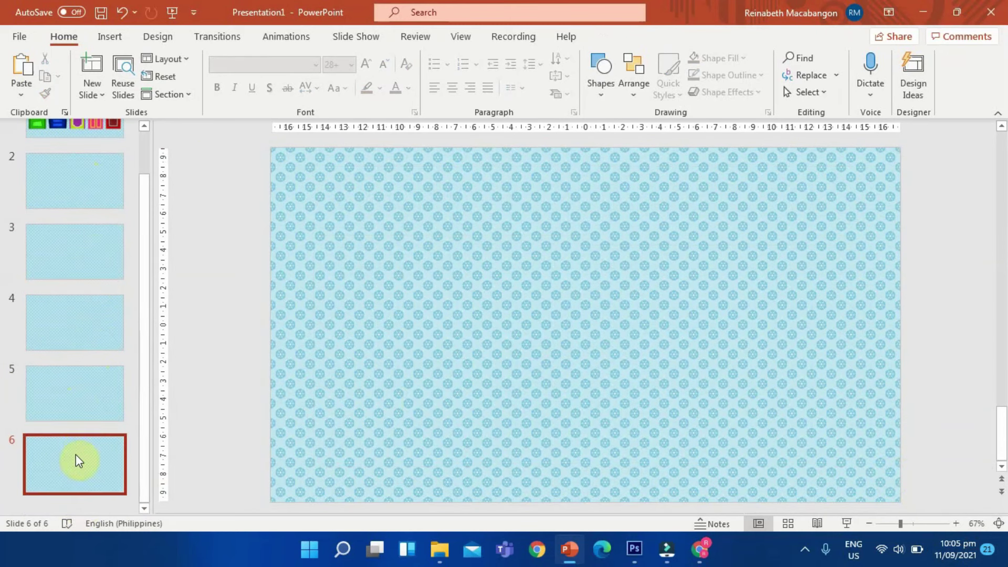
# Check the PICK-A-DOOR title slide, then return to blank slide 2.
pyautogui.click(68, 185)
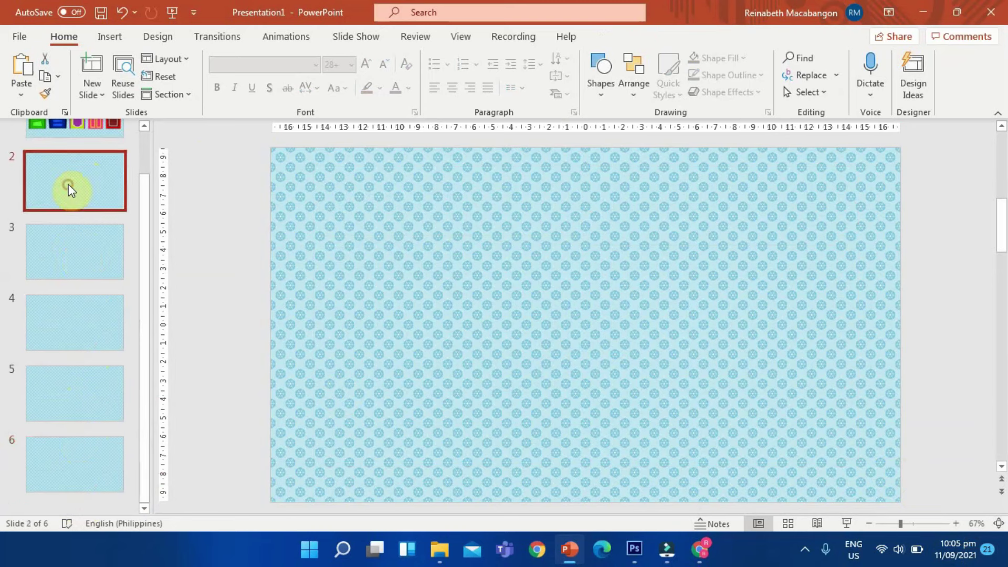
pyautogui.scroll(2, 68, 185)
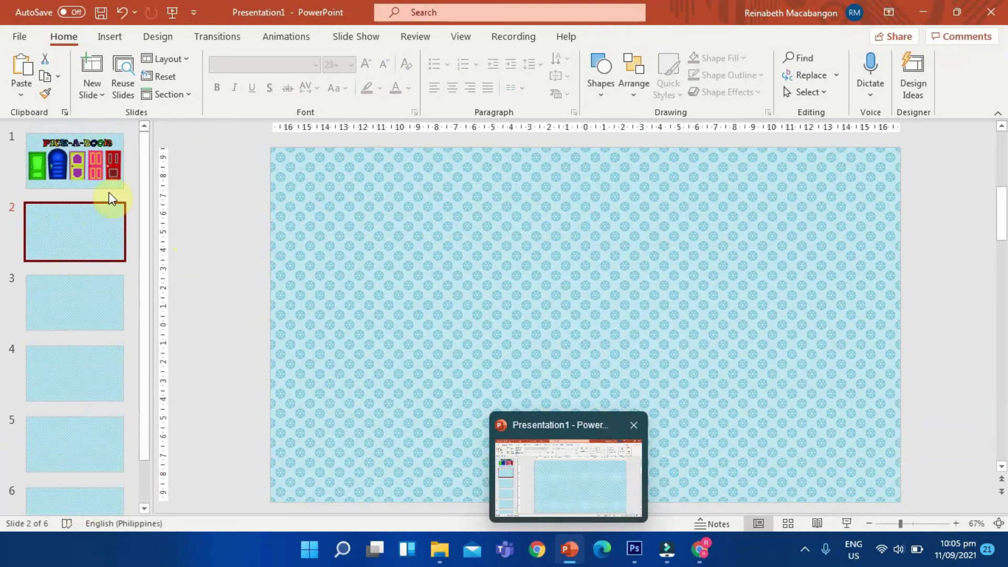
pyautogui.click(93, 174)
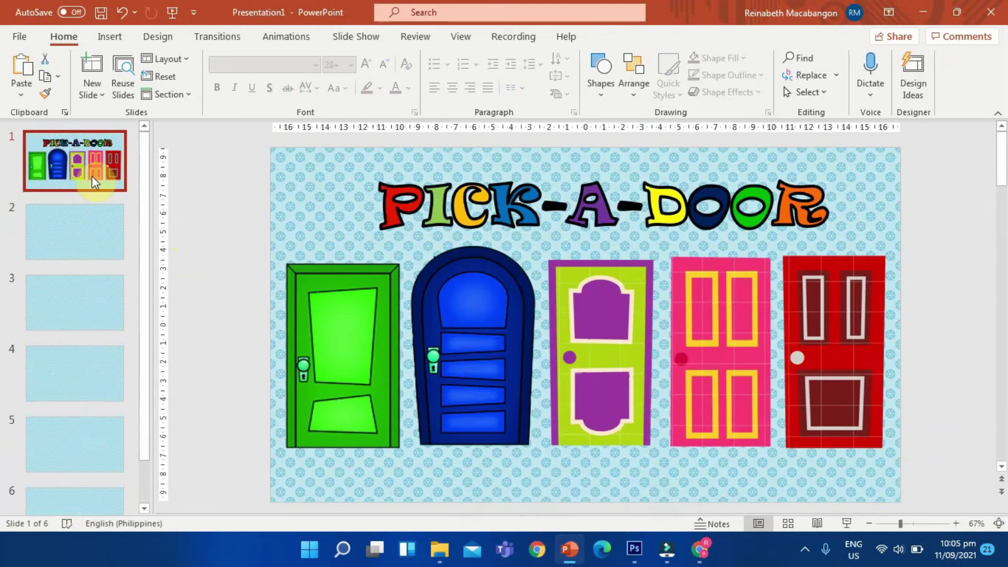
pyautogui.click(91, 228)
# Copy the GREEN 2 open-door picture from the PICK A DOOR folder onto slide 2.
pyautogui.moveTo(447, 556)
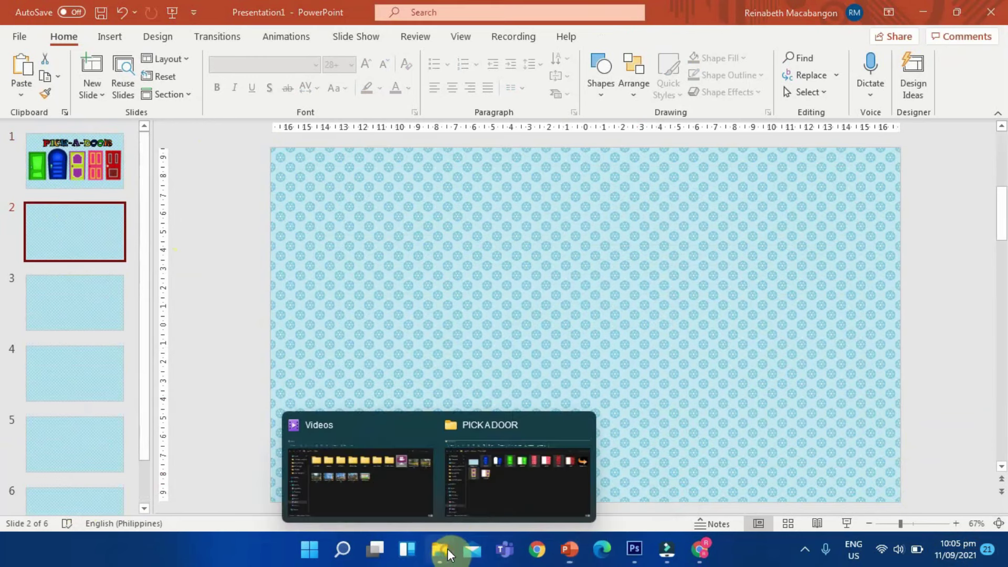
pyautogui.click(524, 491)
pyautogui.click(540, 157)
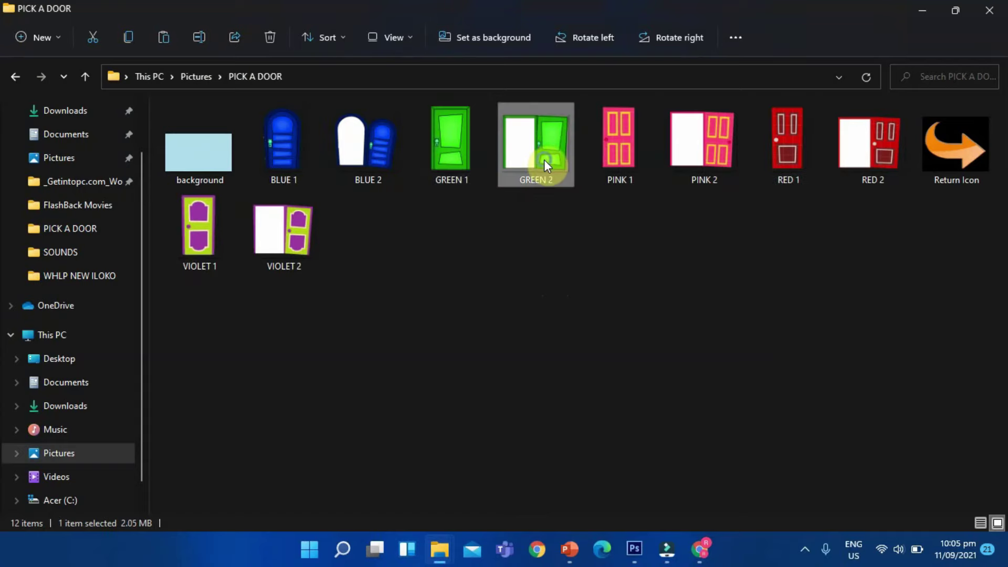
pyautogui.rightClick(545, 160)
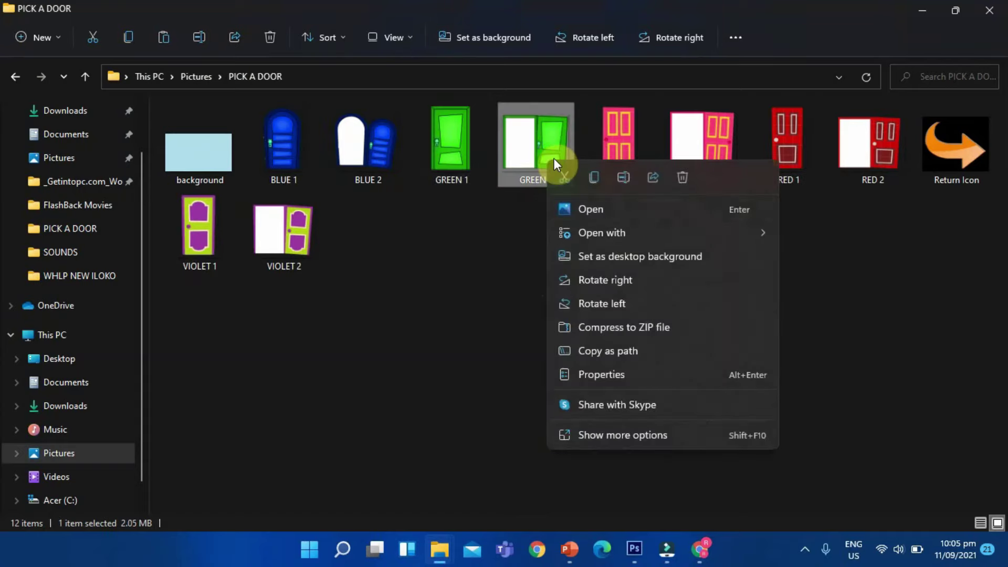
pyautogui.click(596, 180)
pyautogui.click(569, 549)
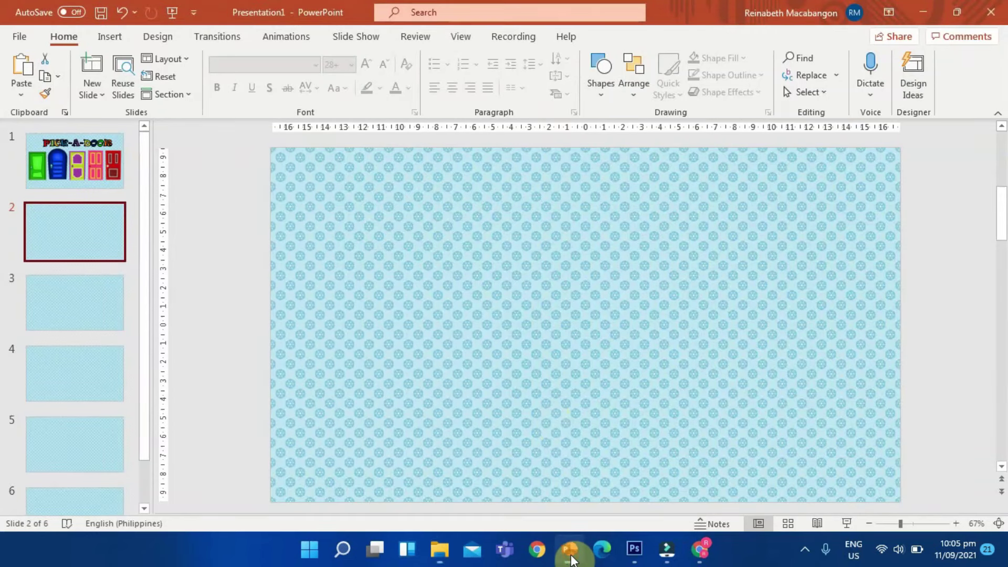
pyautogui.click(35, 70)
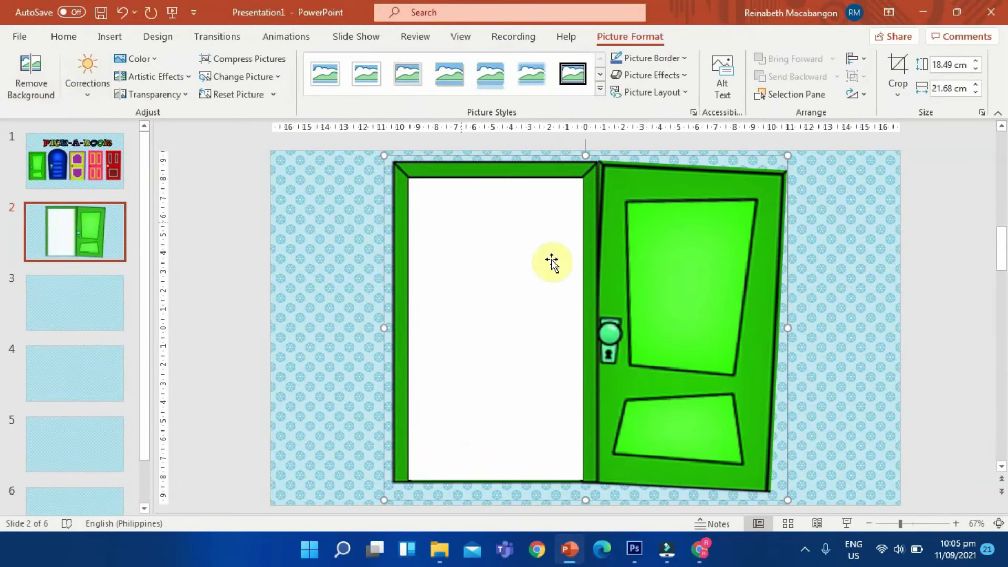
pyautogui.moveTo(657, 272); pyautogui.dragTo(662, 273)
# Paste the BLUE 2 open-door picture onto slide 3 and enlarge it slightly.
pyautogui.click(35, 298)
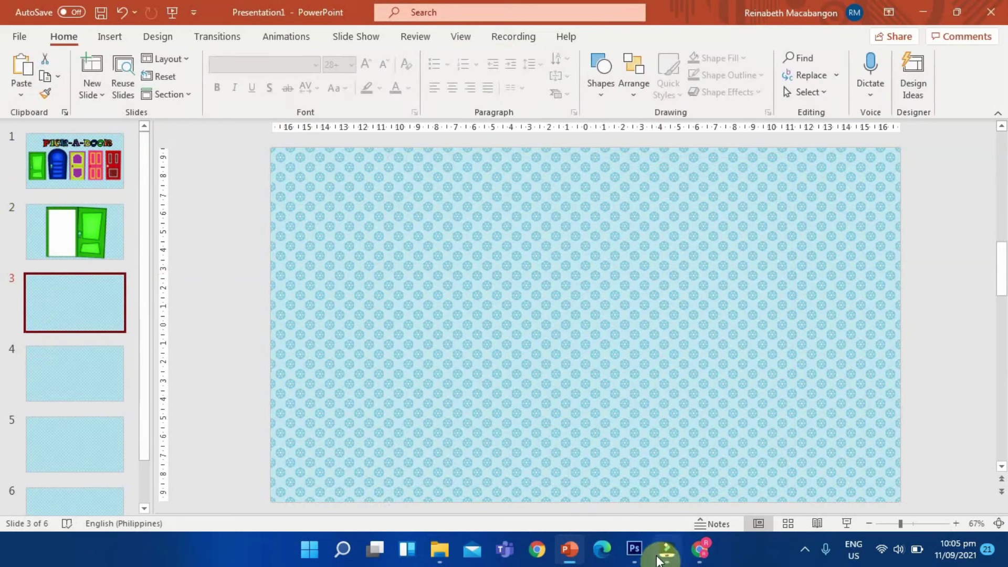
pyautogui.moveTo(441, 549)
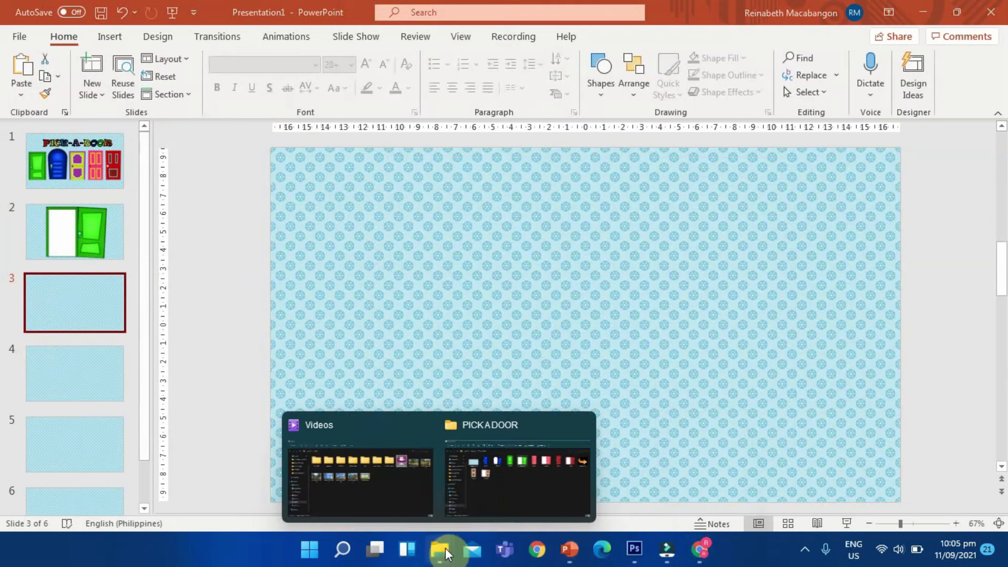
pyautogui.click(521, 490)
pyautogui.click(382, 149)
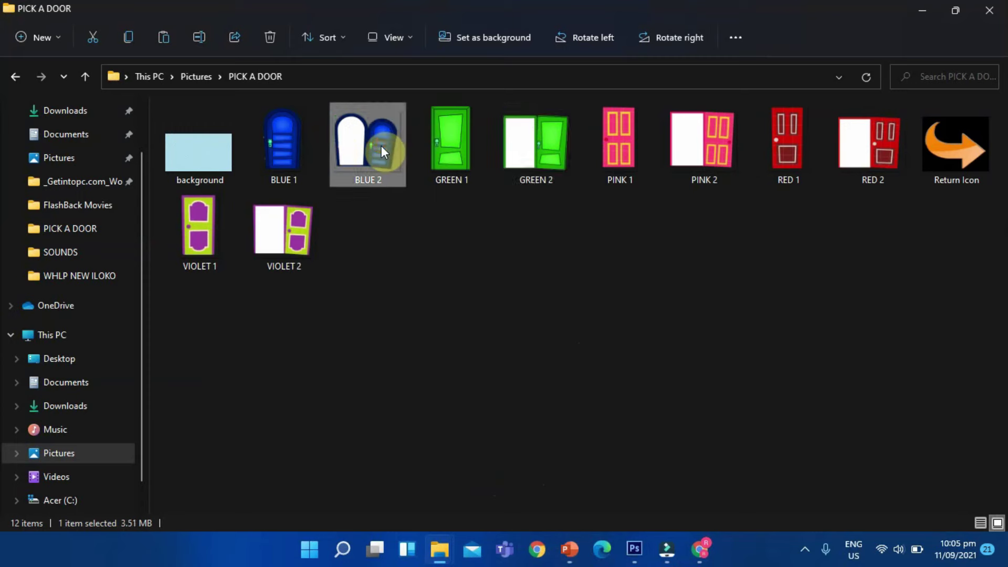
pyautogui.rightClick(382, 146)
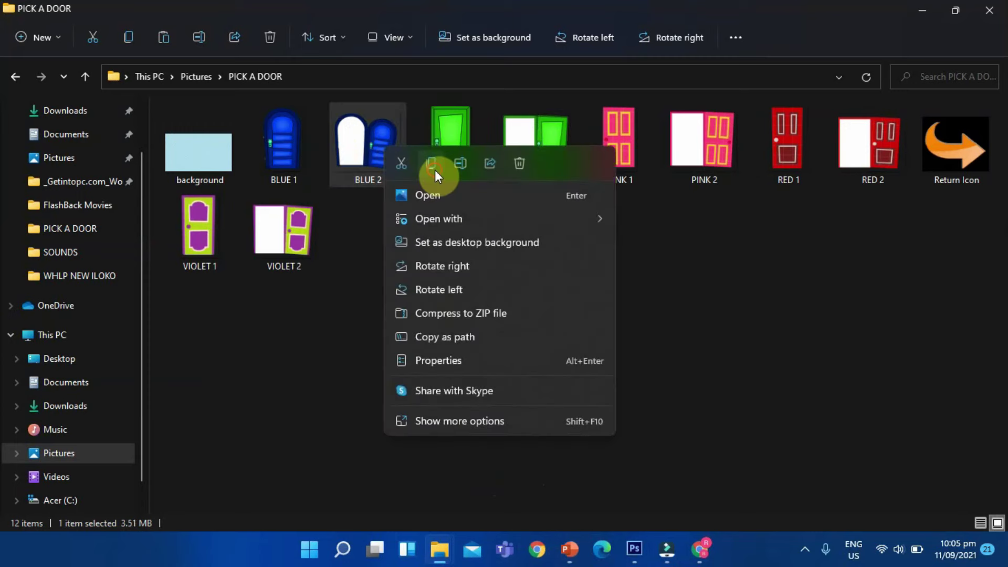
pyautogui.press('Escape')
pyautogui.click(570, 549)
pyautogui.hotkey('ctrl', 'v')
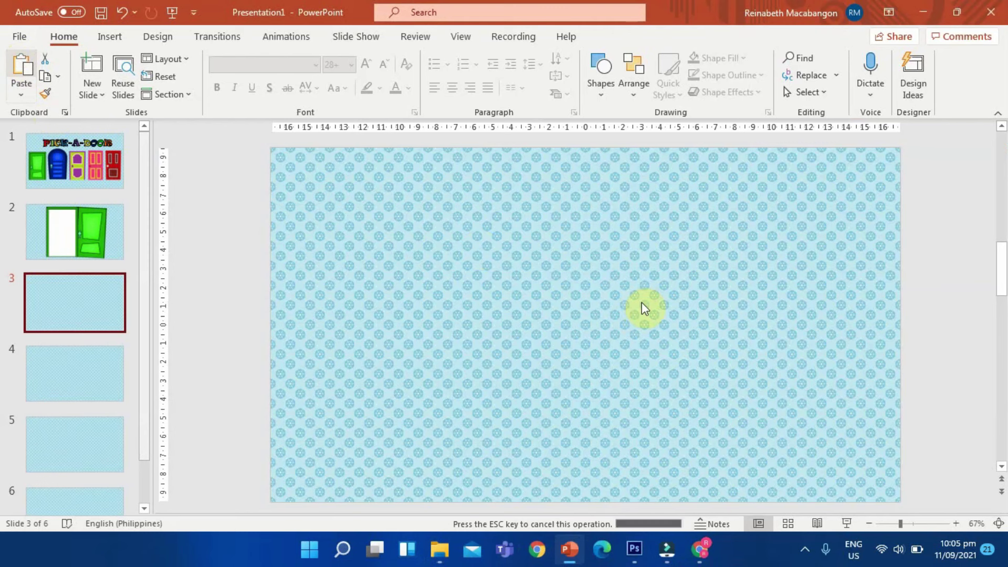
pyautogui.moveTo(648, 301); pyautogui.dragTo(659, 307)
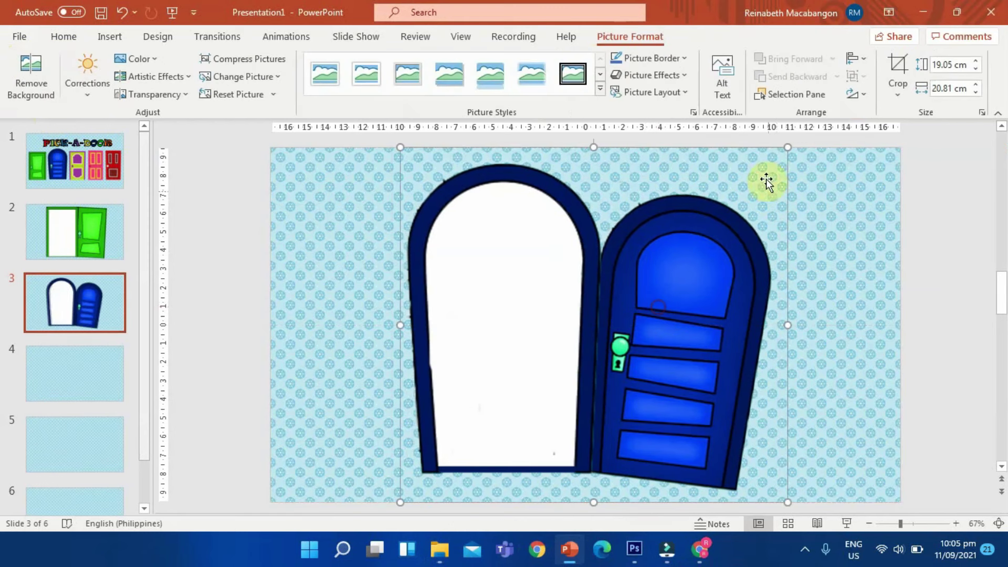
pyautogui.moveTo(784, 148); pyautogui.dragTo(787, 141)
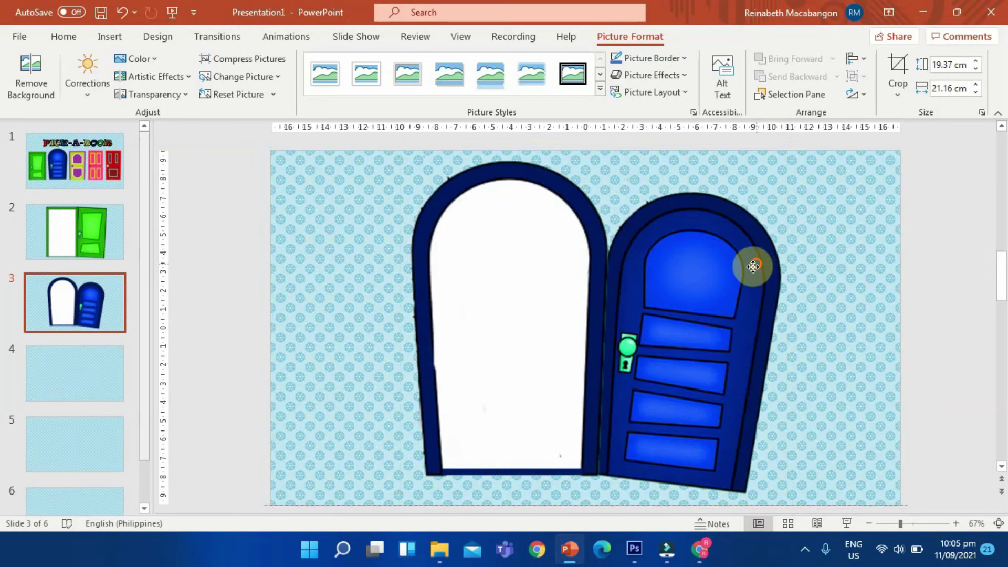
pyautogui.click(108, 367)
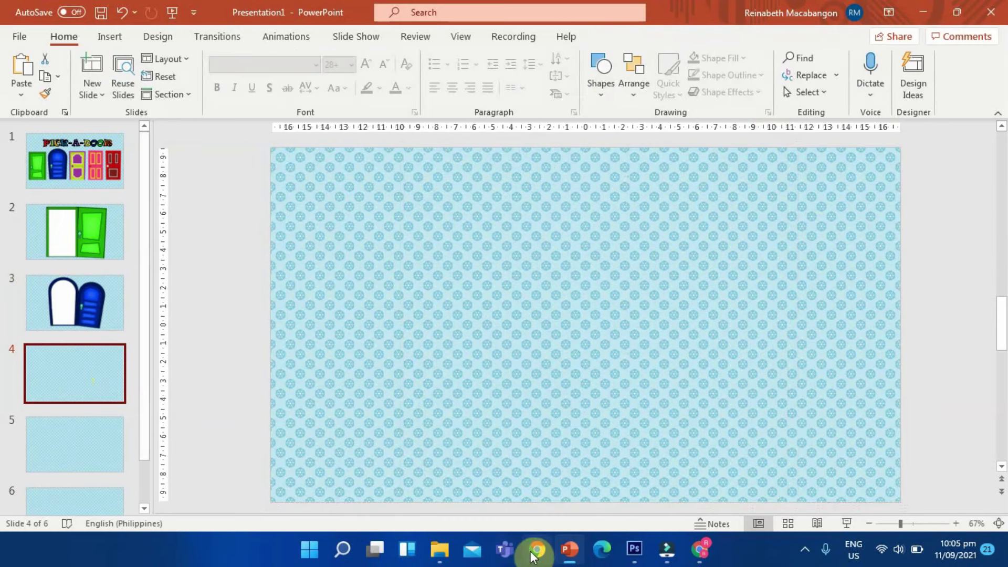
# Copy the VIOLET 2 open-door picture from the PICK A DOOR folder onto slide 4.
pyautogui.moveTo(440, 550)
pyautogui.click(515, 477)
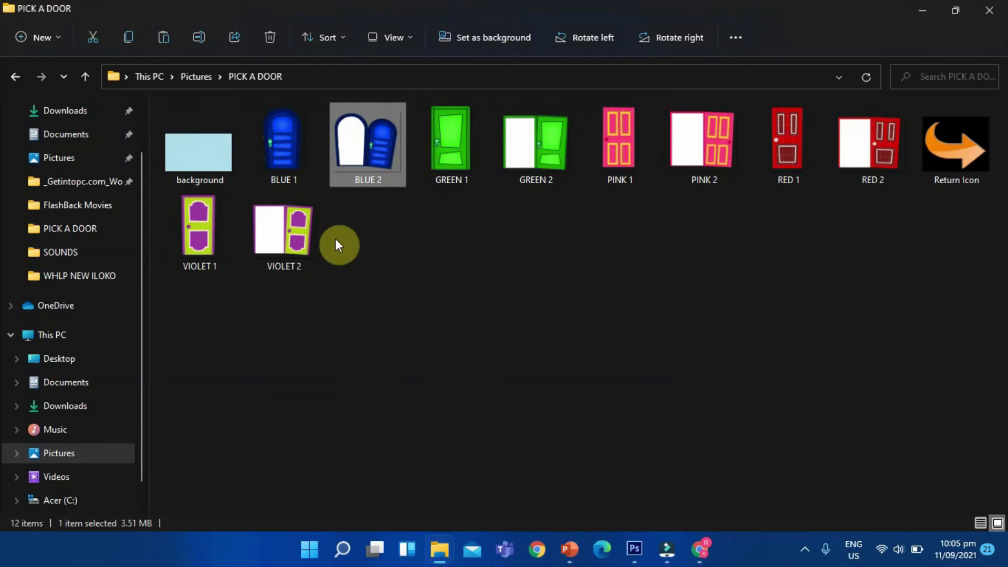
pyautogui.click(282, 231)
pyautogui.rightClick(282, 231)
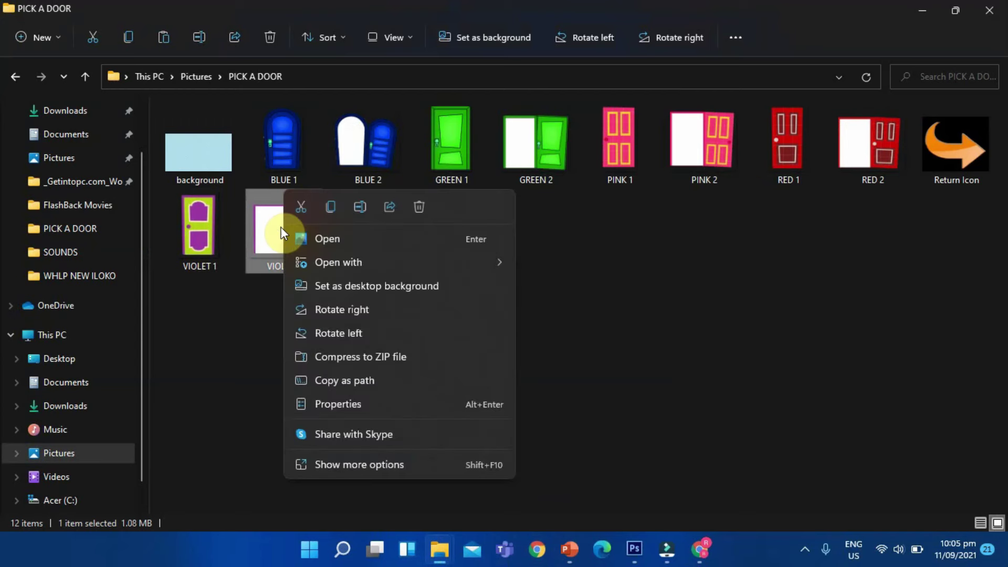
pyautogui.click(339, 209)
pyautogui.moveTo(611, 556)
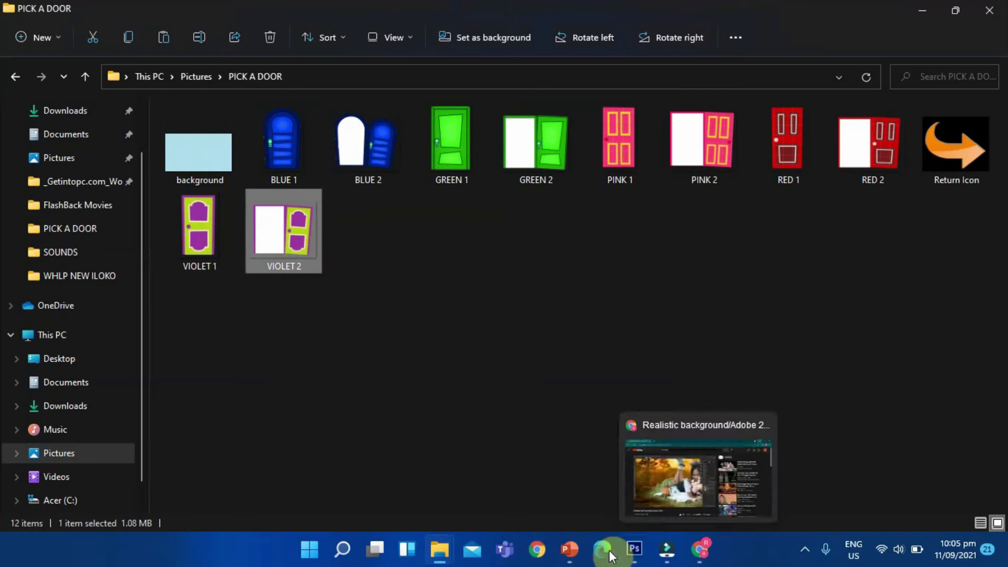
pyautogui.click(572, 549)
pyautogui.click(16, 62)
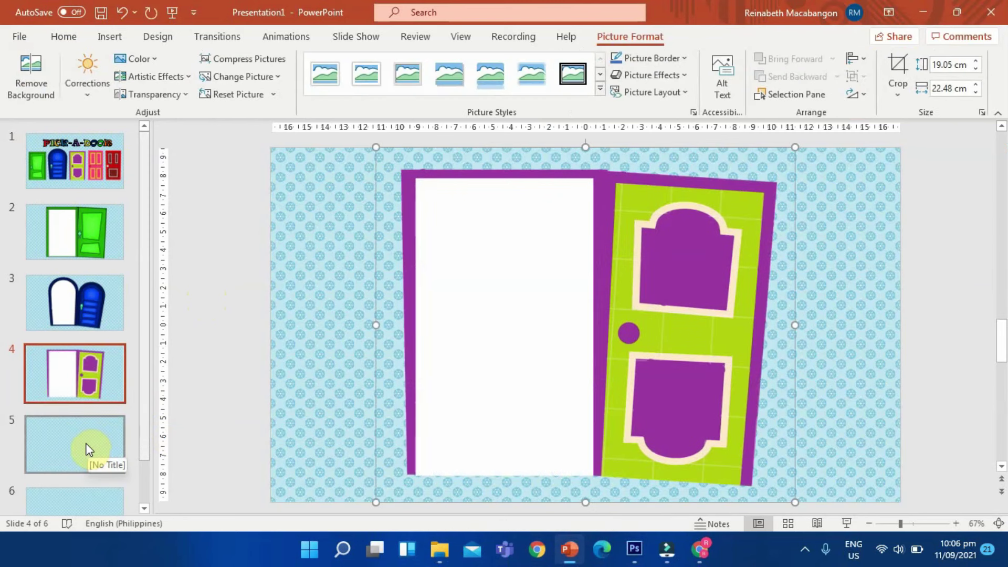
# Paste the PINK 2 open-door picture onto slide 5, enlarge it to 19.08 × 20.44 cm.
pyautogui.click(83, 441)
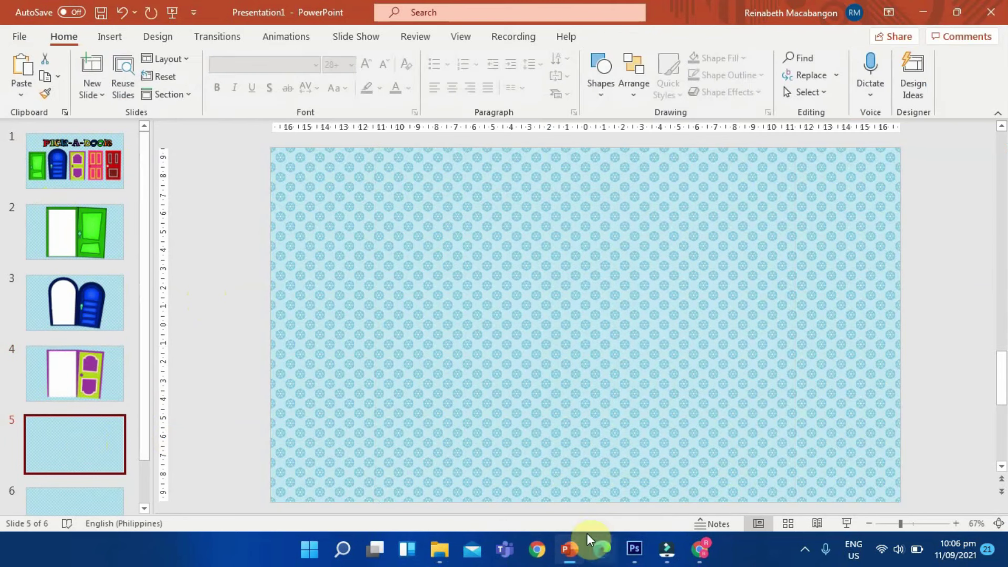
pyautogui.moveTo(447, 548)
pyautogui.click(545, 489)
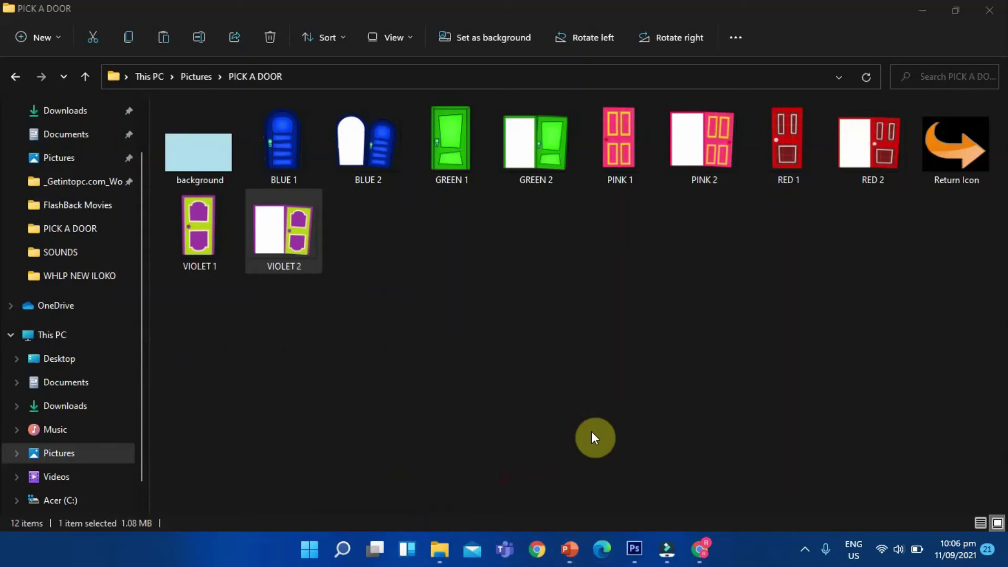
pyautogui.click(694, 140)
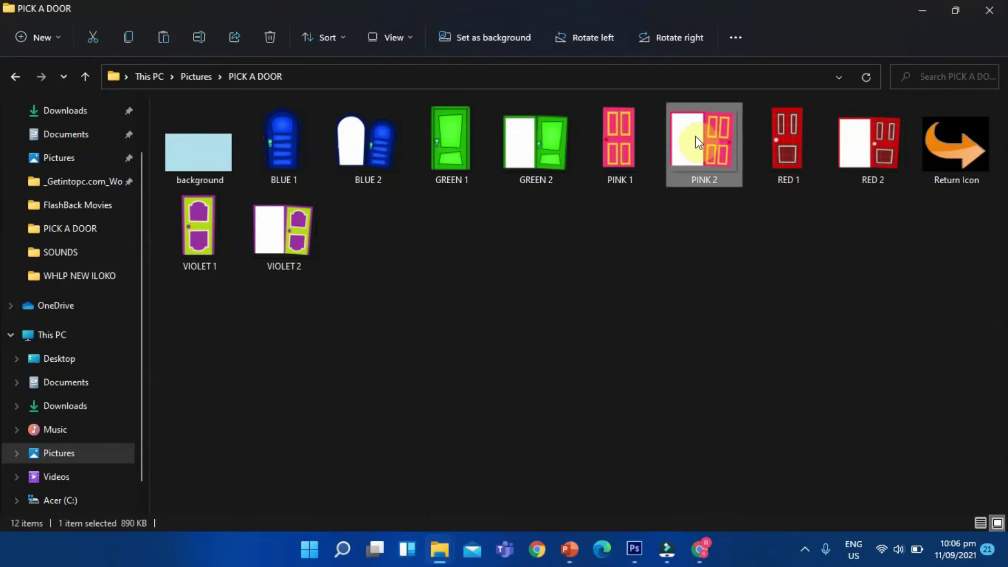
pyautogui.rightClick(696, 138)
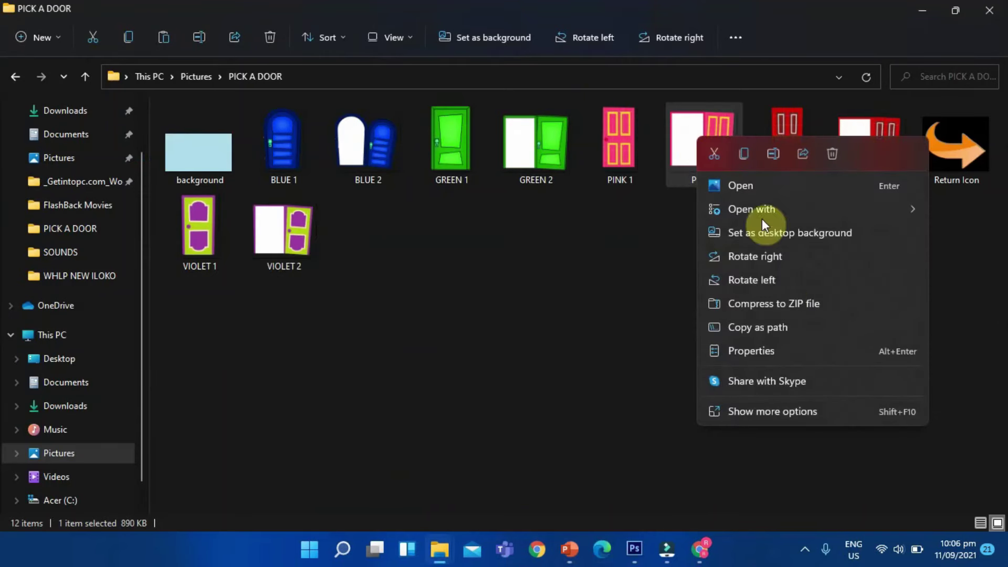
pyautogui.click(749, 158)
pyautogui.click(570, 550)
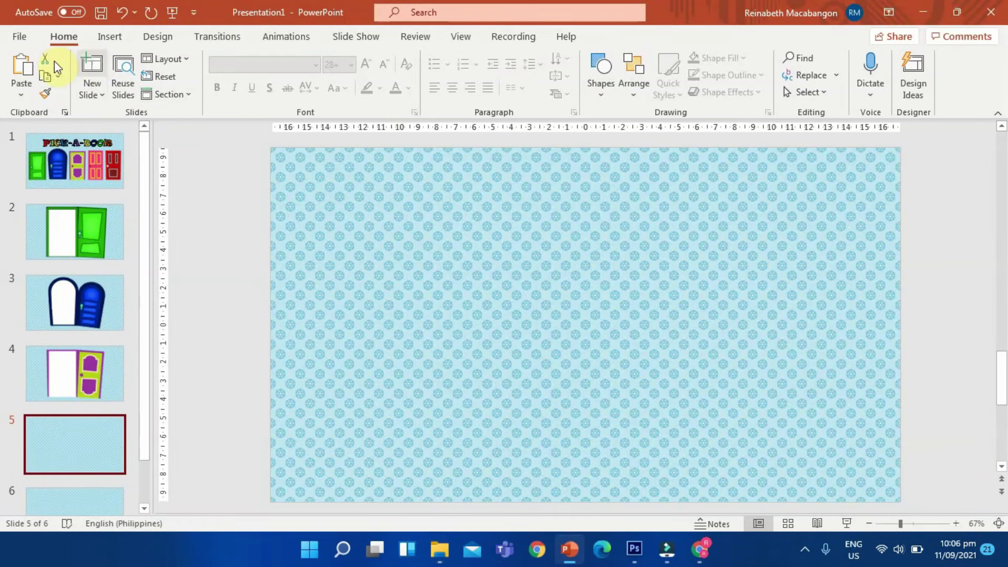
pyautogui.click(21, 65)
pyautogui.moveTo(700, 342); pyautogui.dragTo(718, 360)
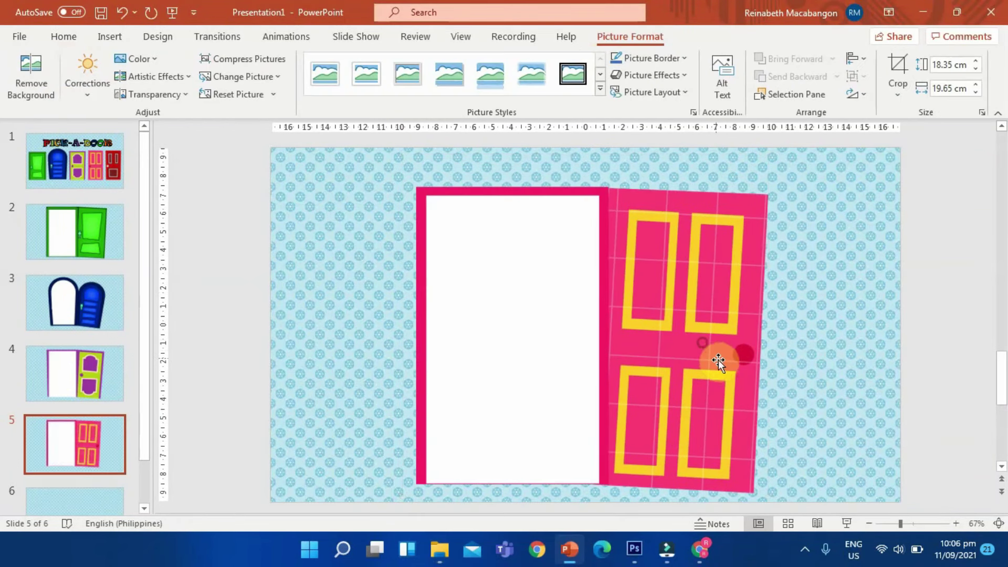
pyautogui.moveTo(782, 173); pyautogui.dragTo(796, 163)
pyautogui.moveTo(772, 261); pyautogui.dragTo(772, 262)
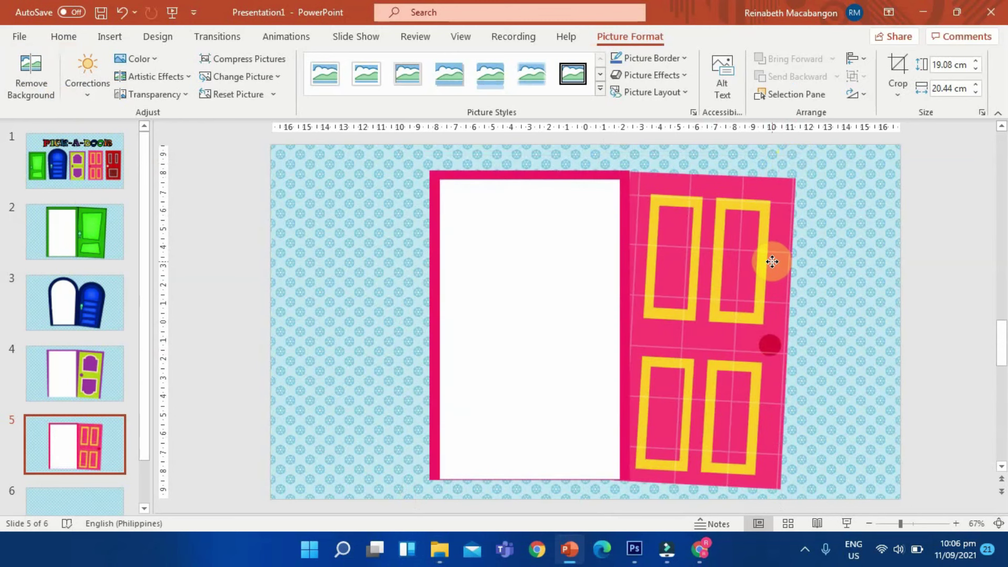
pyautogui.click(92, 501)
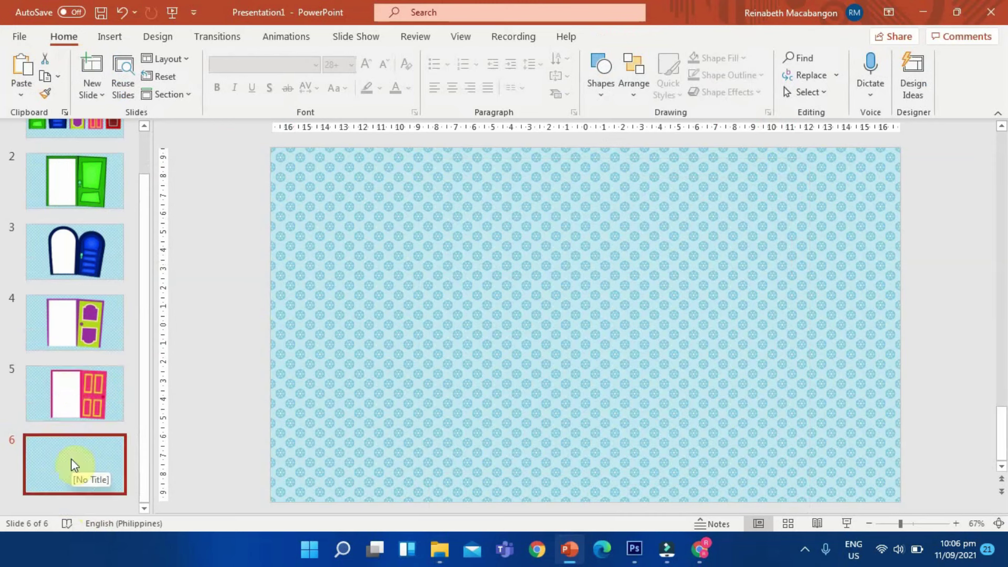
# Paste the RED 2 open-door picture onto slide 6, enlarged to 19.44 × 22.75 cm.
pyautogui.scroll(2, 124, 256)
pyautogui.scroll(-1, 125, 498)
pyautogui.moveTo(441, 549)
pyautogui.click(513, 491)
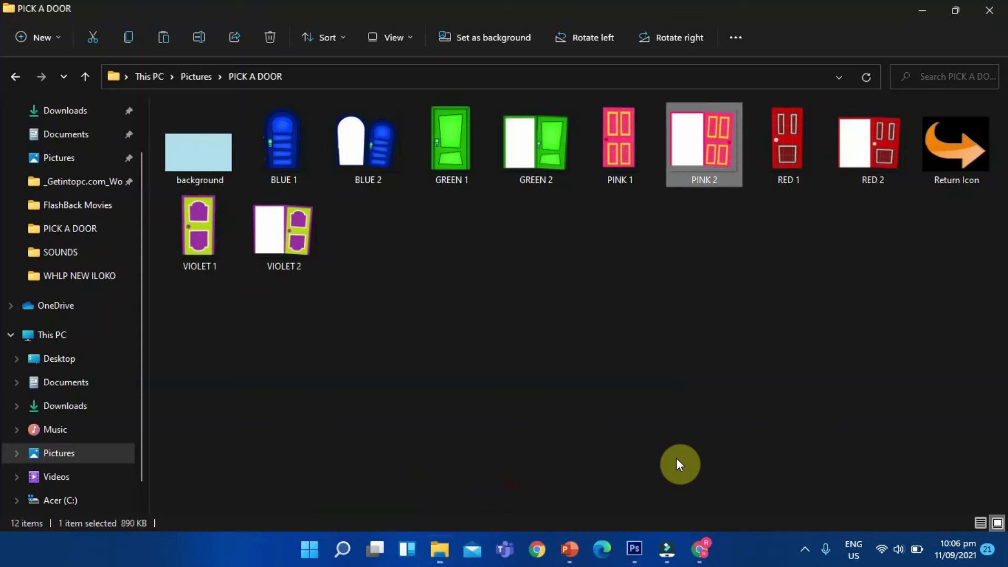
pyautogui.click(851, 184)
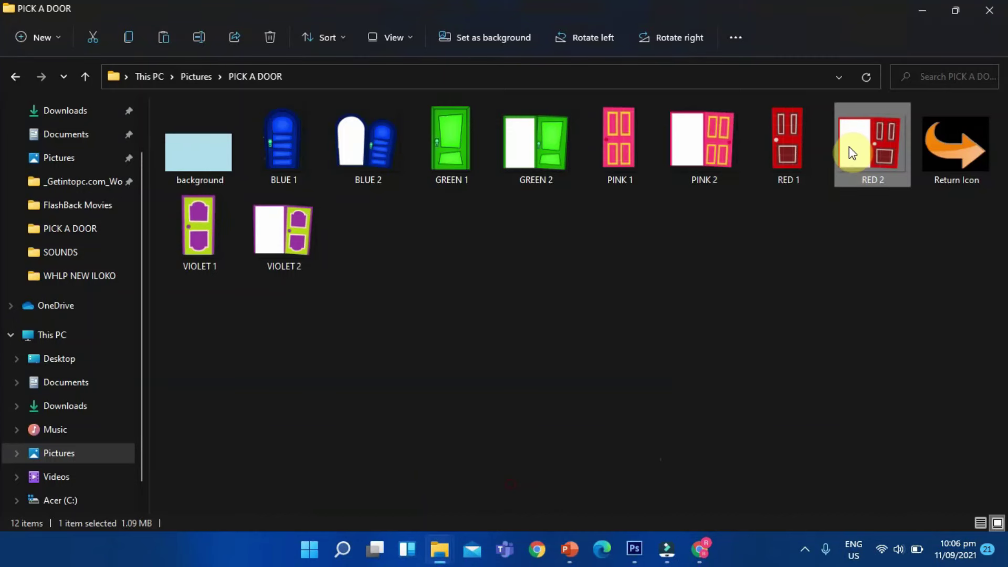
pyautogui.rightClick(849, 146)
pyautogui.click(667, 171)
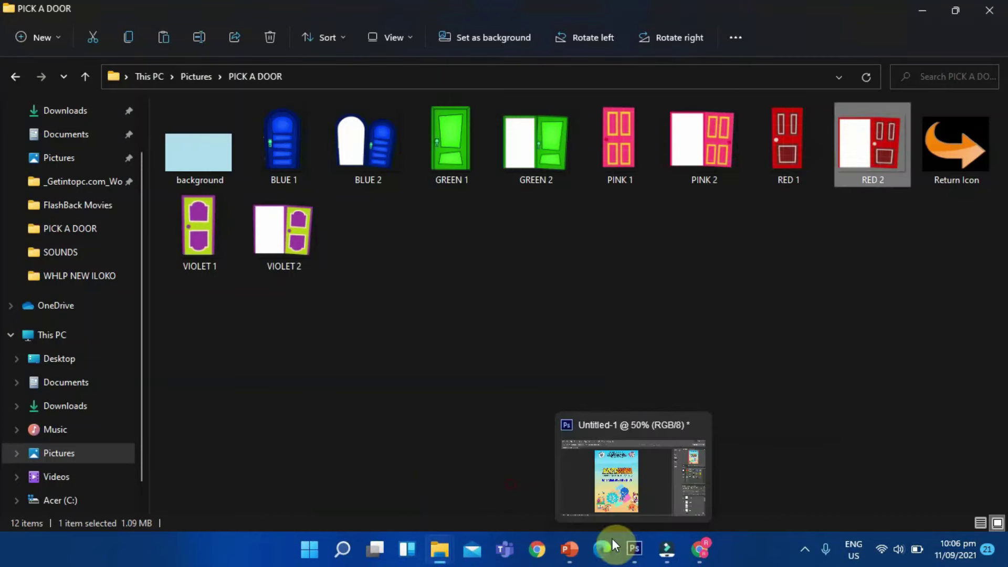
pyautogui.click(570, 550)
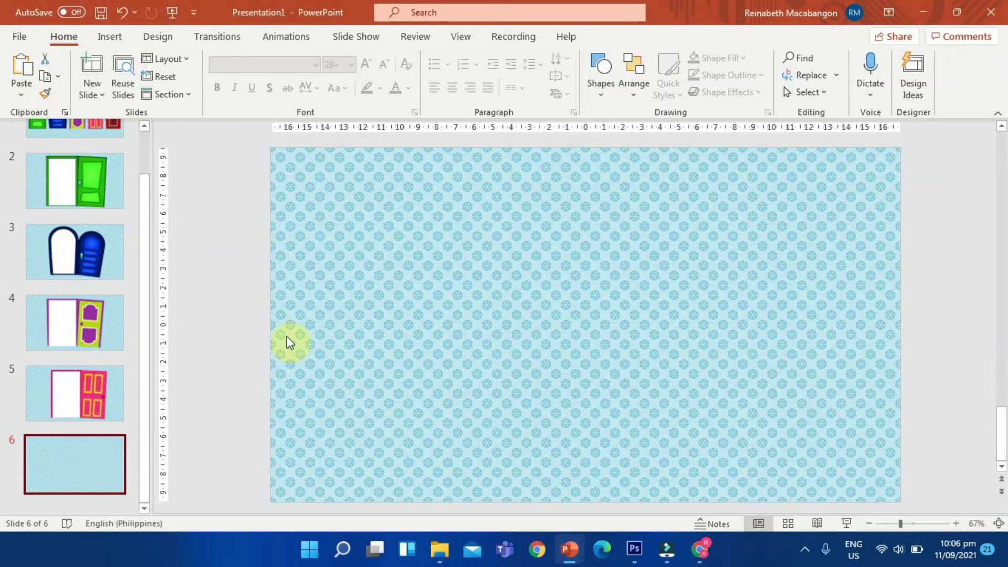
pyautogui.click(15, 77)
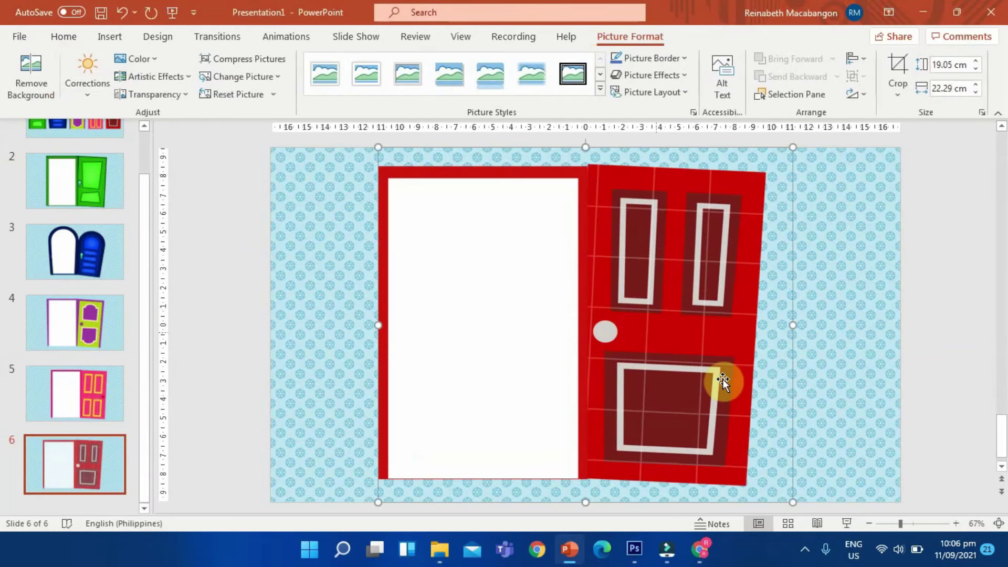
pyautogui.moveTo(799, 143); pyautogui.dragTo(776, 207)
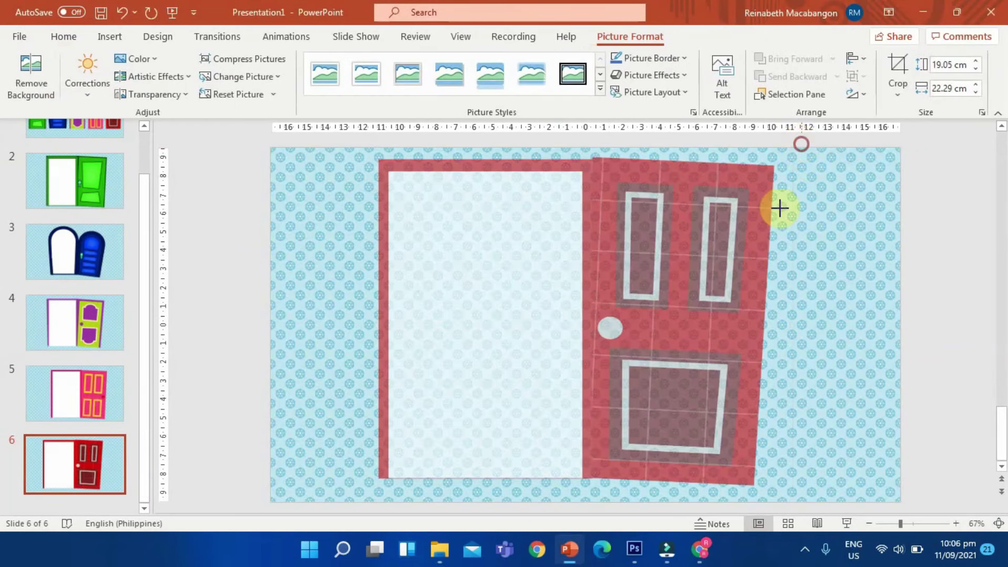
pyautogui.moveTo(731, 265); pyautogui.dragTo(758, 276)
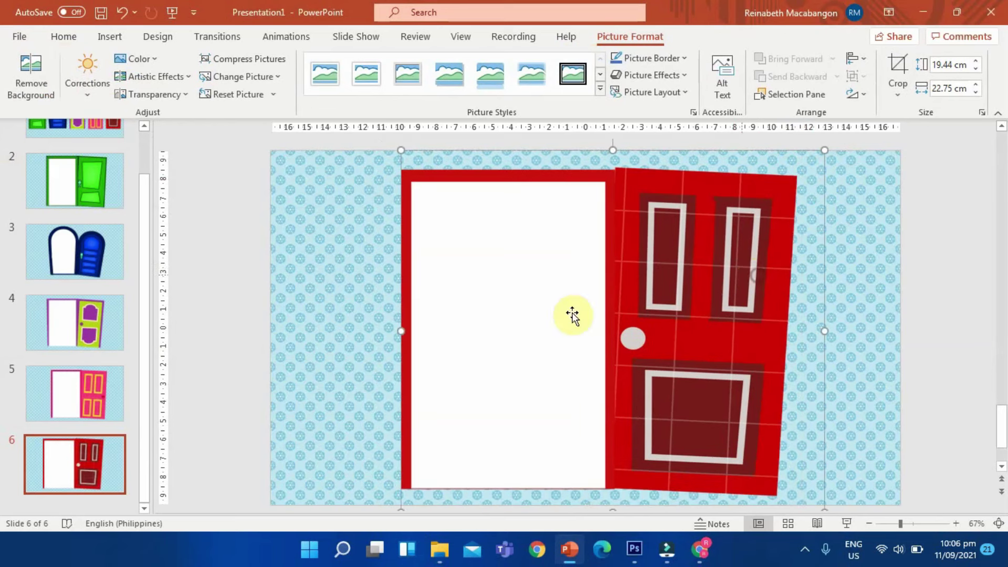
# Review slides 2 to 4 to confirm each shows an open door.
pyautogui.click(77, 181)
pyautogui.click(79, 276)
pyautogui.click(77, 315)
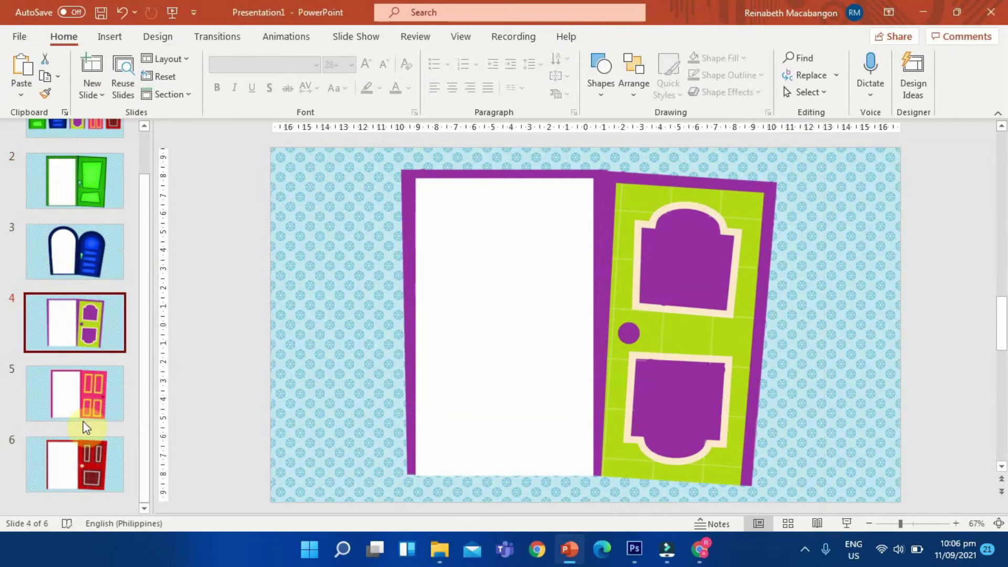
pyautogui.click(79, 171)
pyautogui.click(93, 271)
# Add a text box in slide 2's doorway reading "Type your questions inside this box".
pyautogui.scroll(2, 97, 200)
pyautogui.click(87, 154)
pyautogui.click(96, 238)
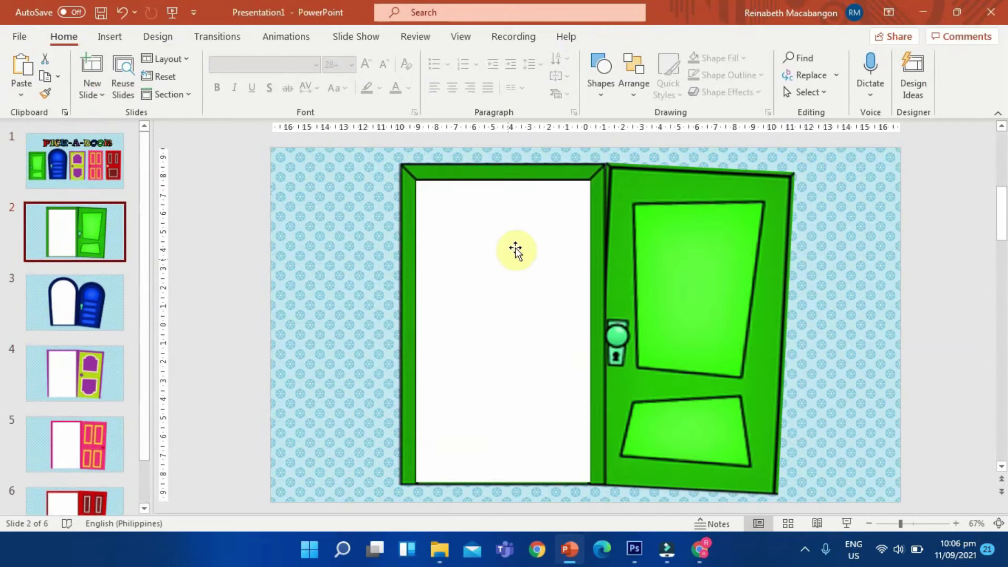
pyautogui.click(109, 38)
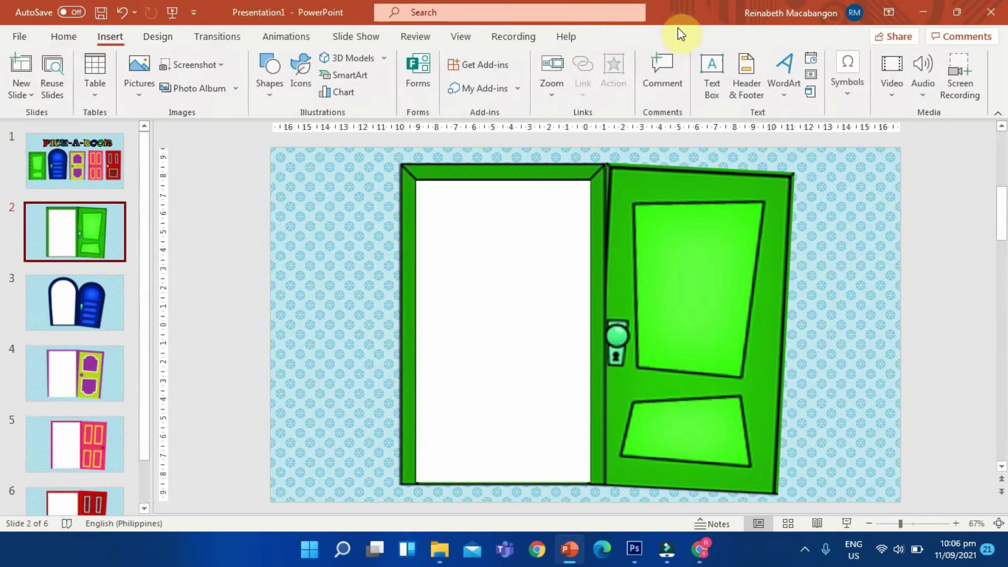
pyautogui.click(716, 68)
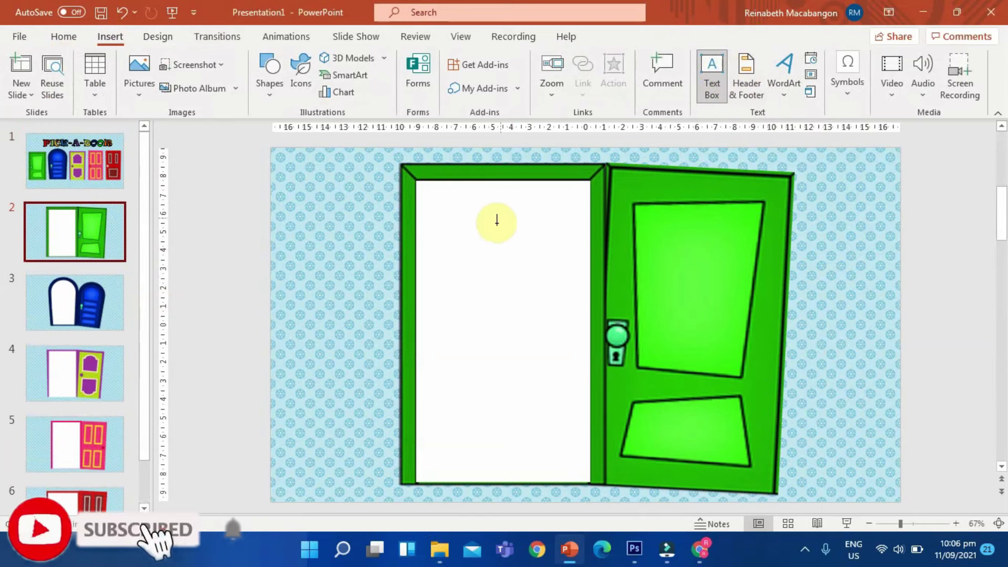
pyautogui.click(454, 228)
pyautogui.press('capslock')
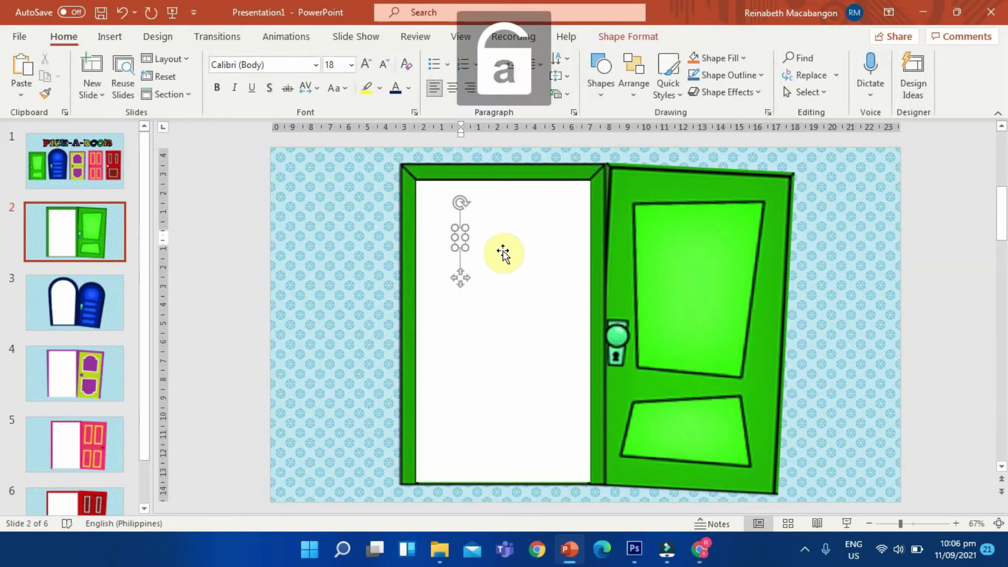
pyautogui.write('This')
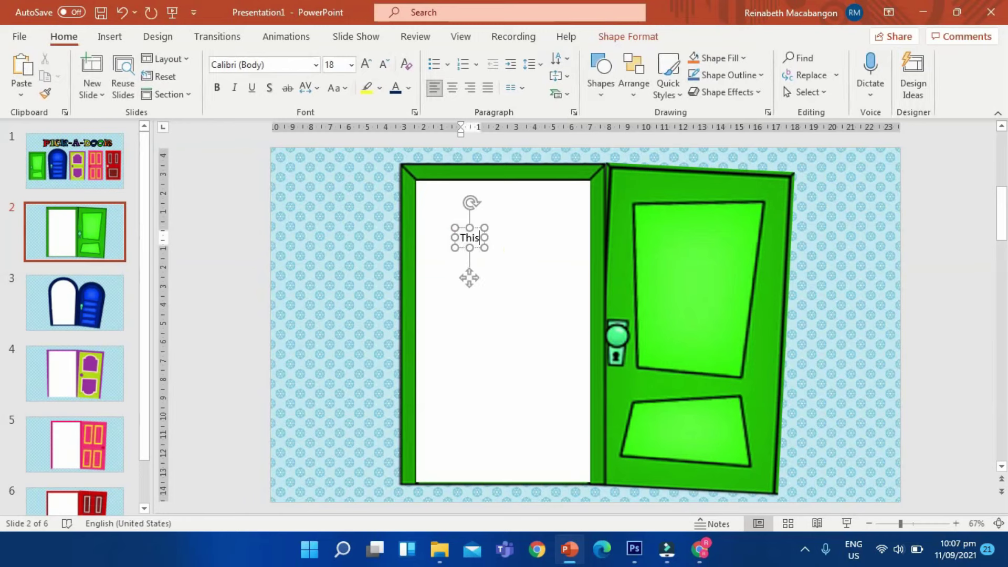
pyautogui.press('BackSpace')
pyautogui.press('BackSpace')
pyautogui.press('BackSpace')
pyautogui.press('BackSpace')
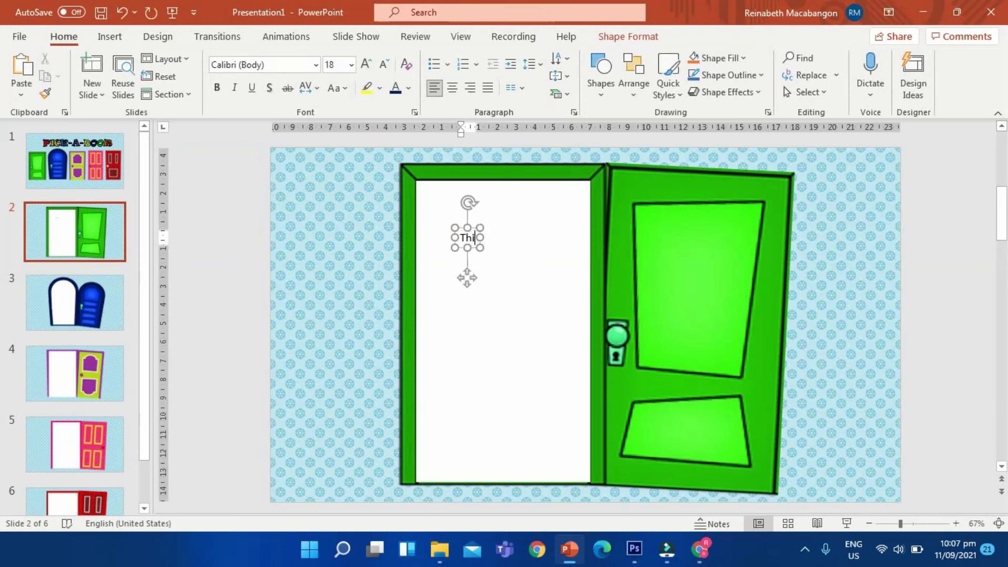
pyautogui.write('ype y')
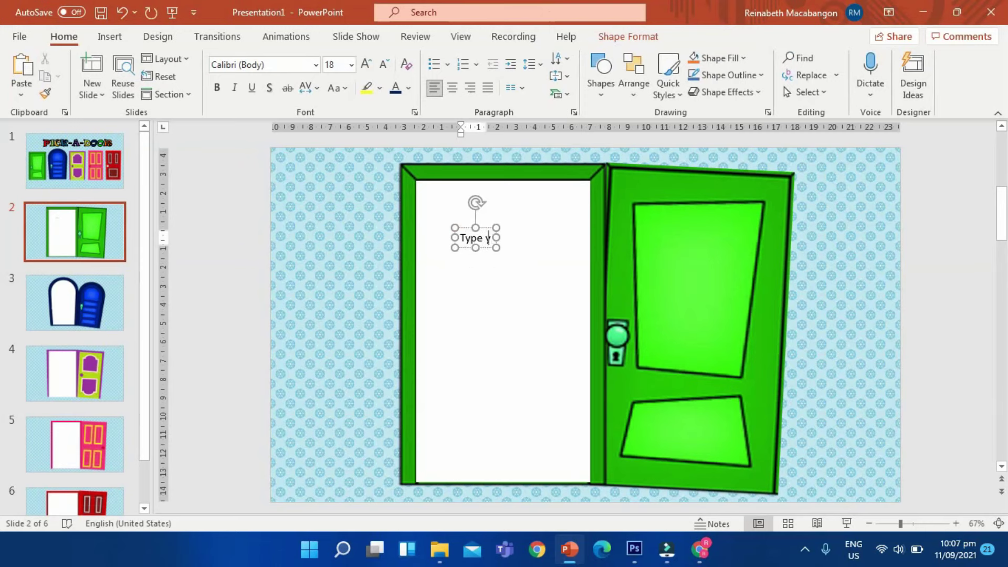
pyautogui.write('our questions inside this box')
# Set the question text to 40 pt, centre it, and narrow the box to wrap inside the doorway.
pyautogui.hotkey('ctrl', 'a')
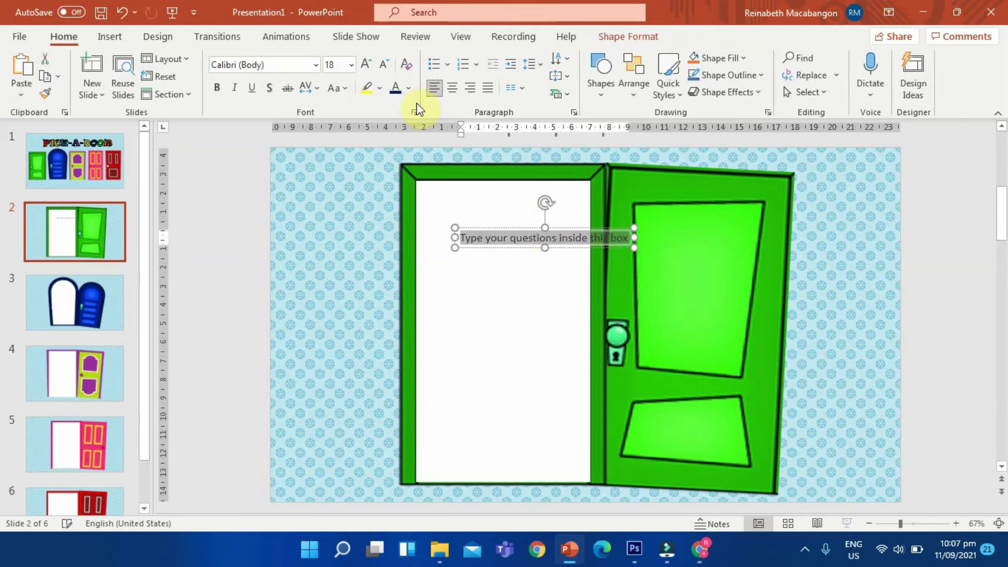
pyautogui.click(373, 62)
pyautogui.click(373, 62)
pyautogui.click(373, 62)
pyautogui.click(373, 62)
pyautogui.click(373, 62)
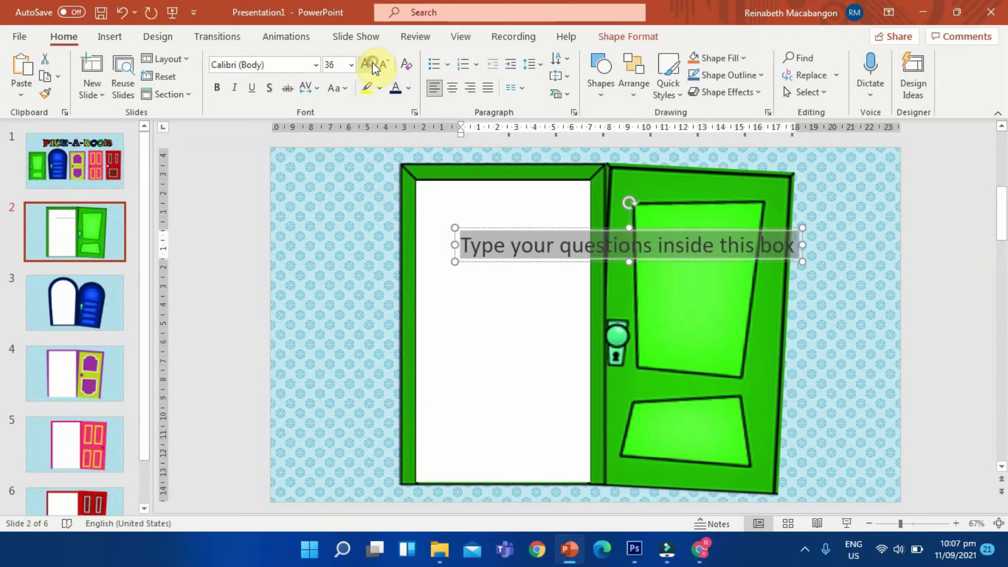
pyautogui.moveTo(802, 266); pyautogui.dragTo(606, 306)
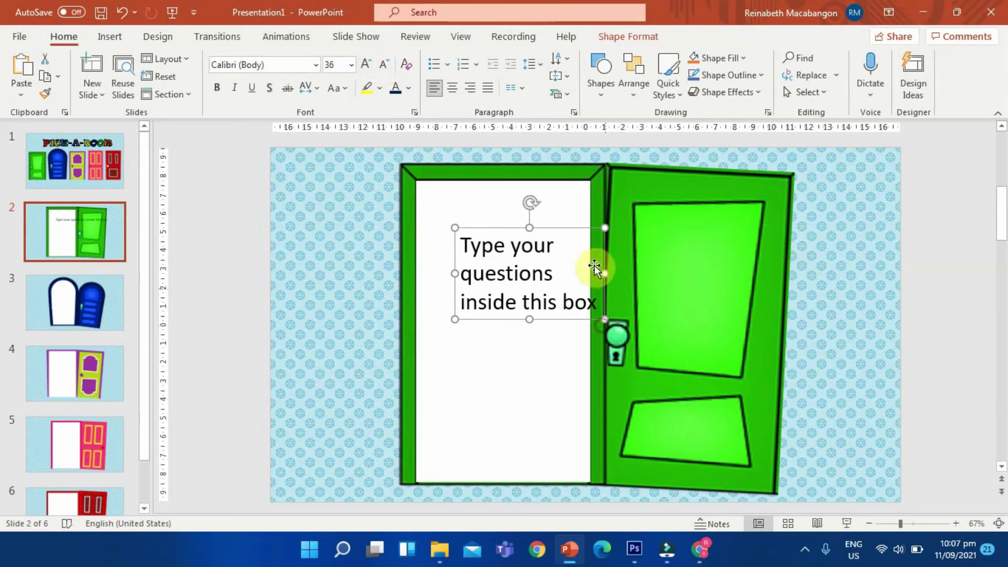
pyautogui.tripleClick(531, 278)
pyautogui.click(366, 63)
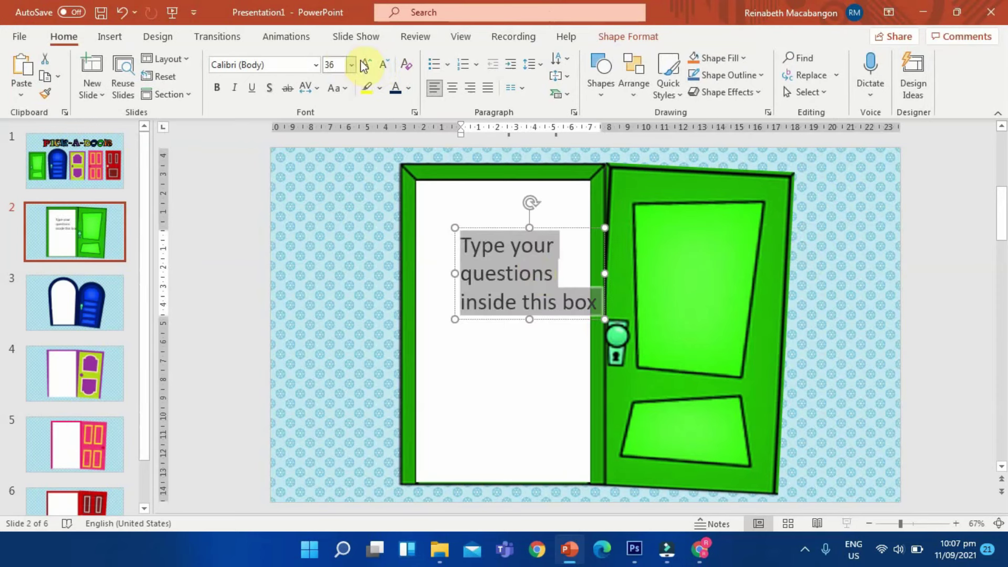
pyautogui.click(452, 88)
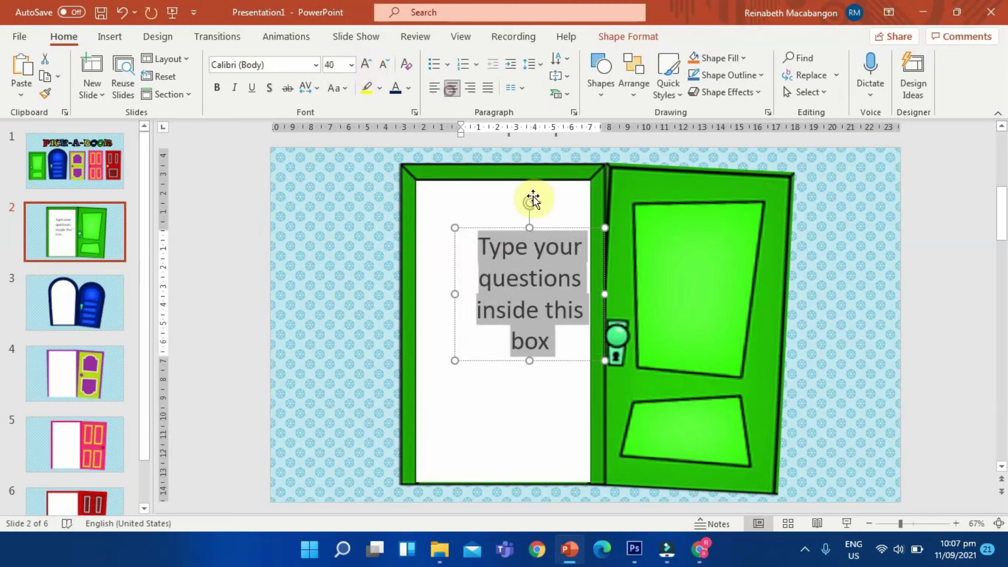
# Move the text box up and left so it sits within the white doorway.
pyautogui.moveTo(552, 231); pyautogui.dragTo(521, 214)
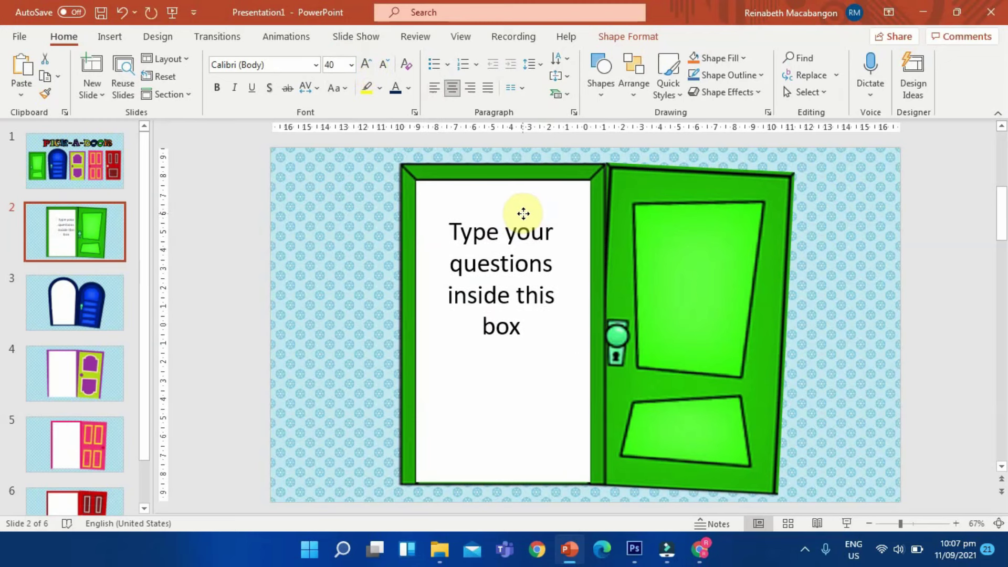
pyautogui.click(531, 253)
pyautogui.click(471, 215)
pyautogui.click(516, 254)
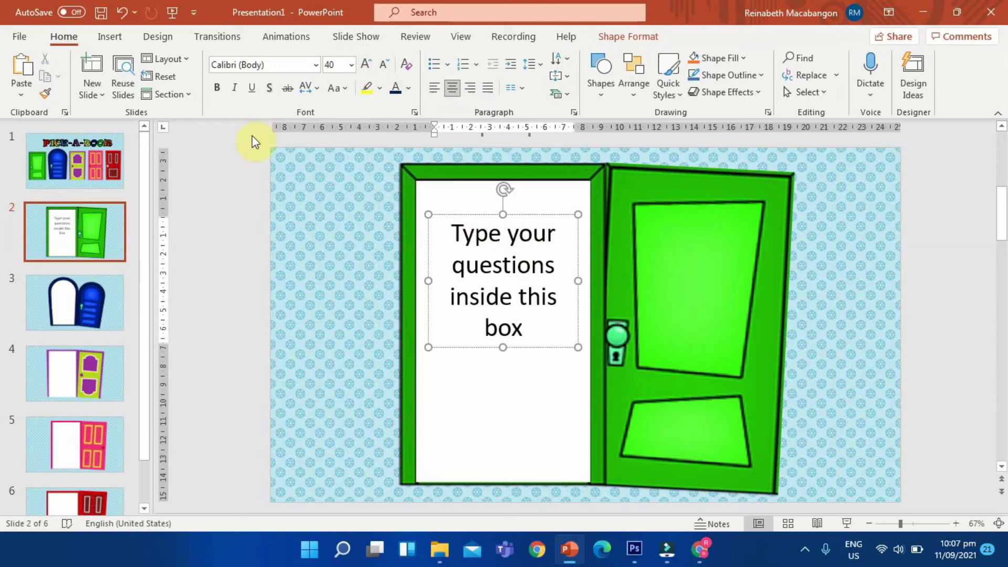
pyautogui.click(242, 167)
pyautogui.click(524, 228)
pyautogui.click(925, 215)
# Draw a small rectangle on the white door panel below the question text.
pyautogui.click(123, 42)
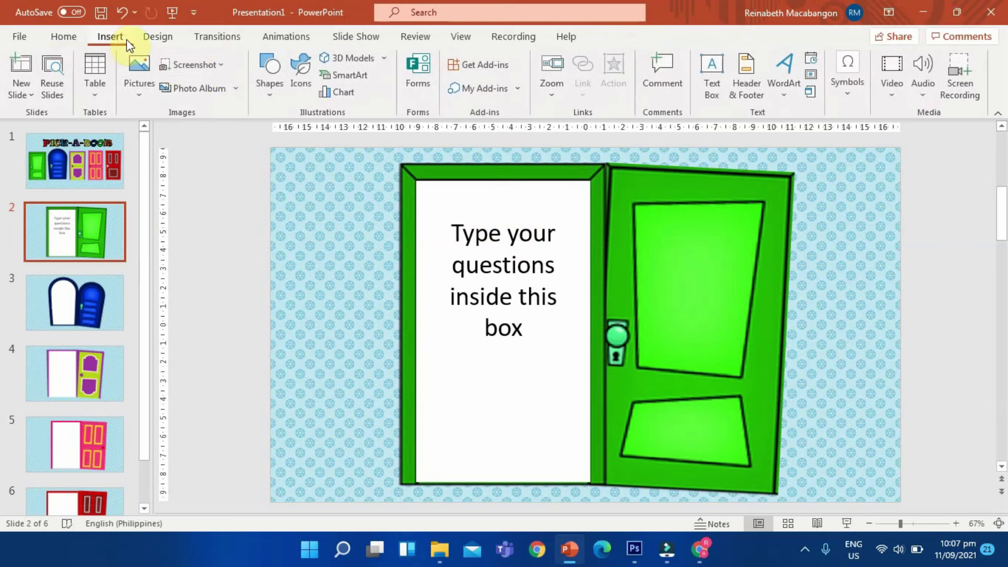
pyautogui.click(270, 71)
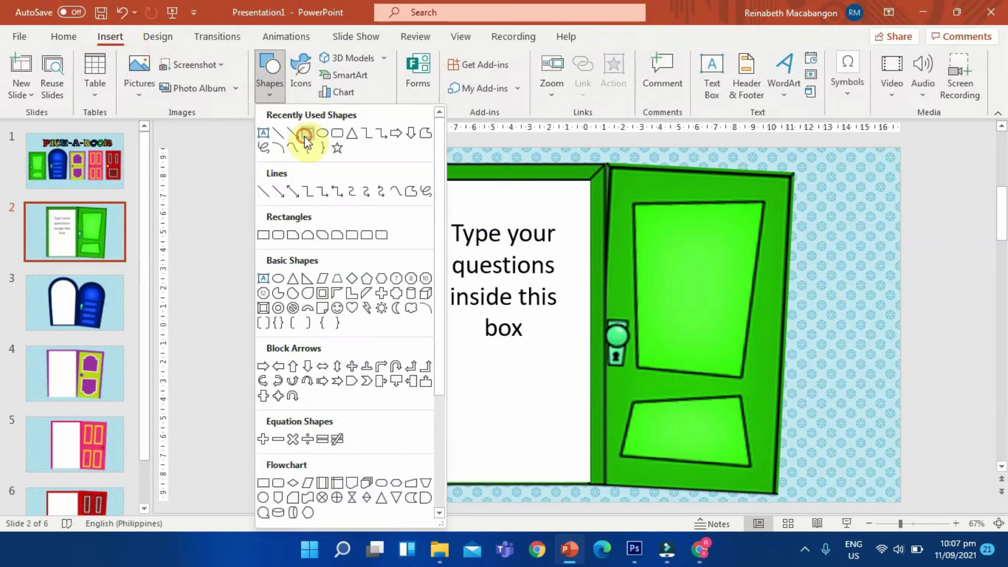
pyautogui.click(305, 138)
pyautogui.moveTo(448, 361); pyautogui.dragTo(564, 398)
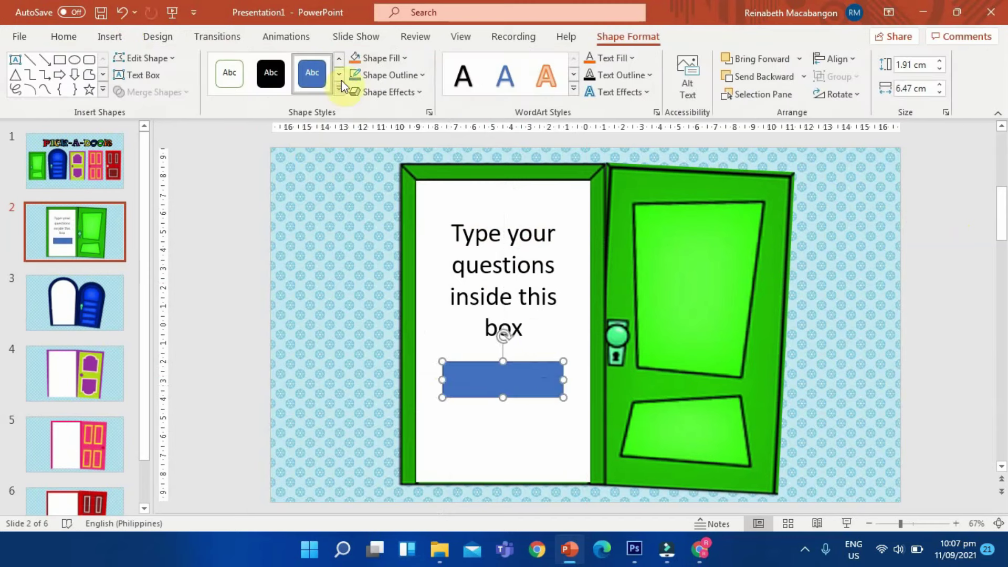
# Give the rectangle a red fill and a black 3 pt outline.
pyautogui.click(400, 61)
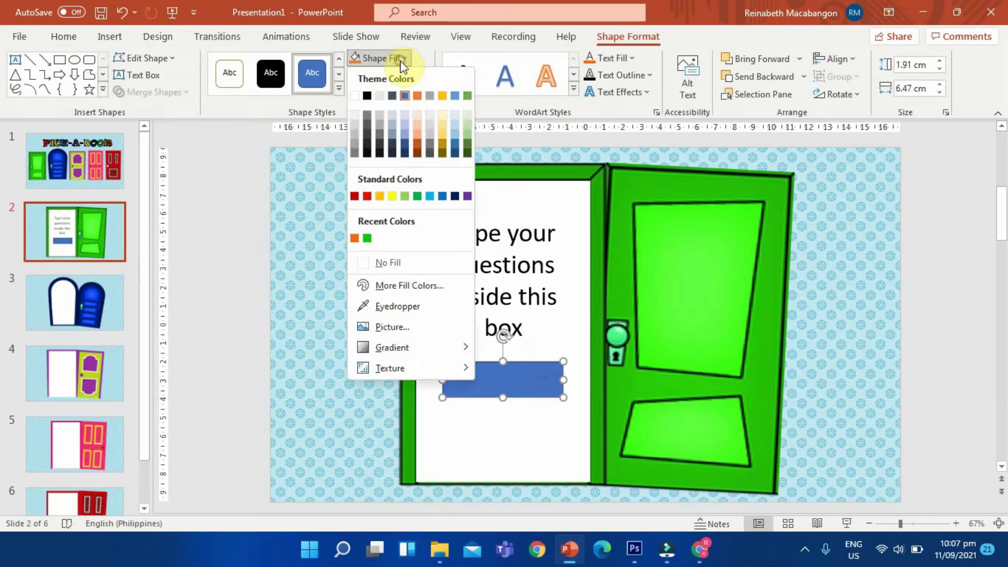
pyautogui.click(368, 198)
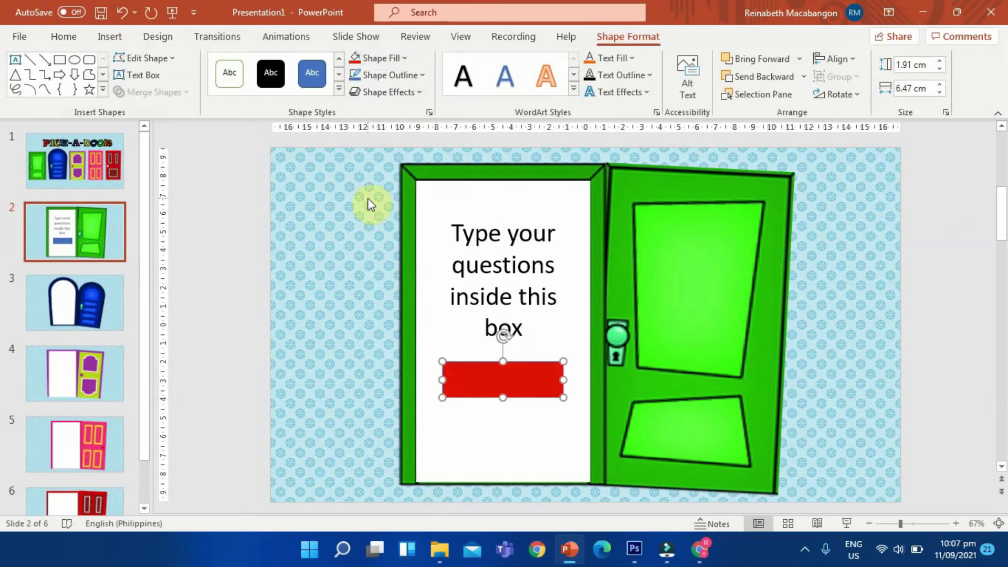
pyautogui.click(416, 79)
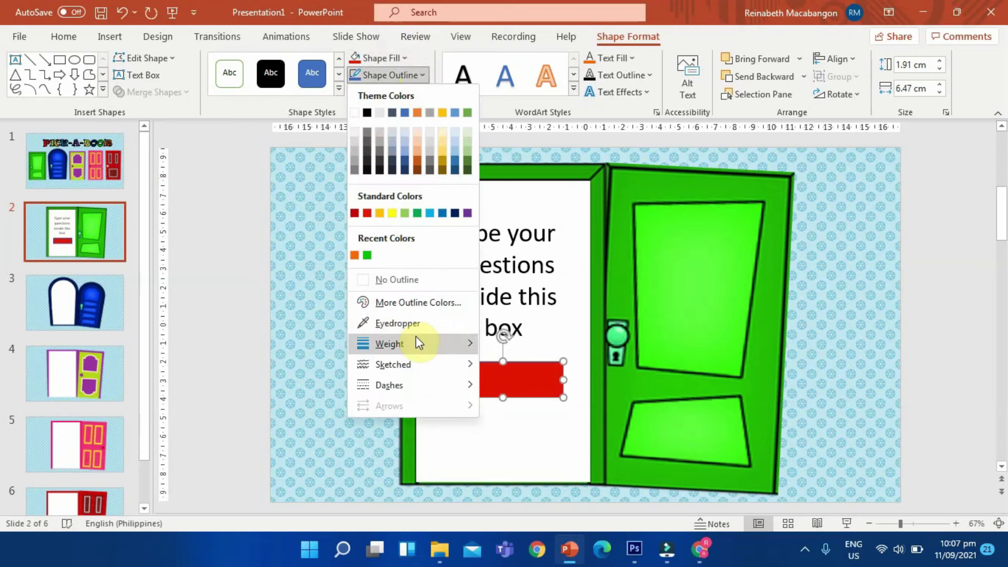
pyautogui.moveTo(423, 344)
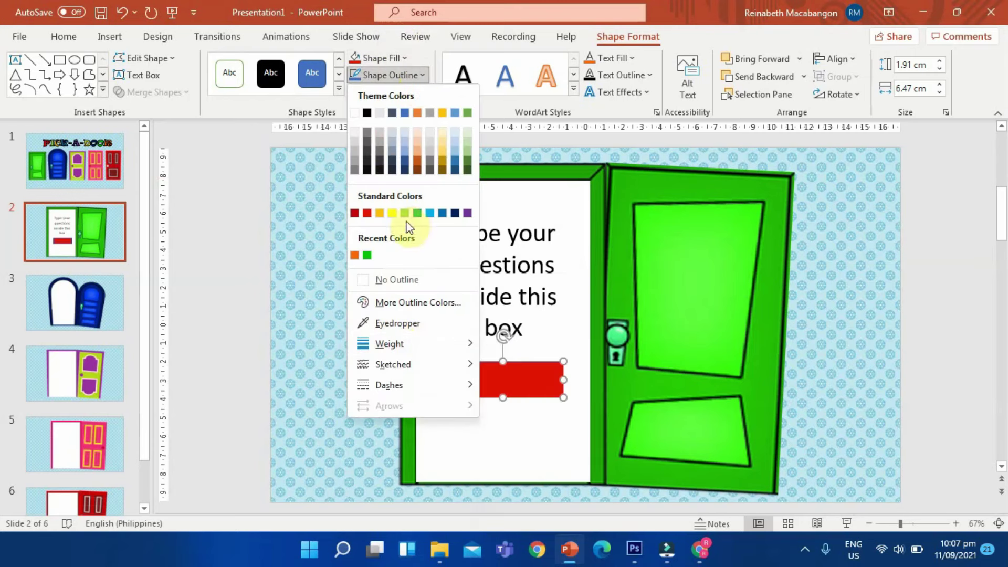
pyautogui.click(367, 113)
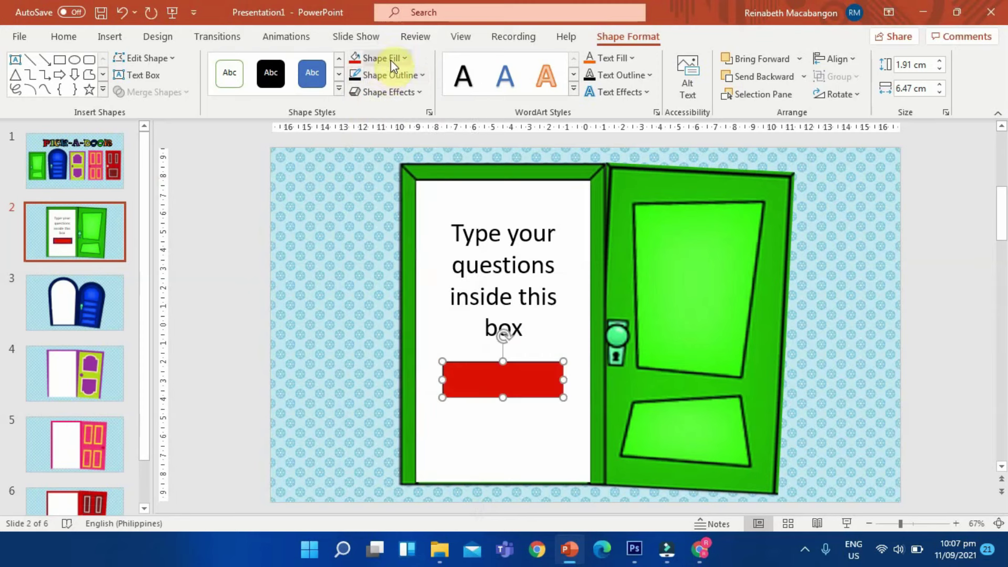
pyautogui.click(399, 74)
pyautogui.moveTo(471, 351)
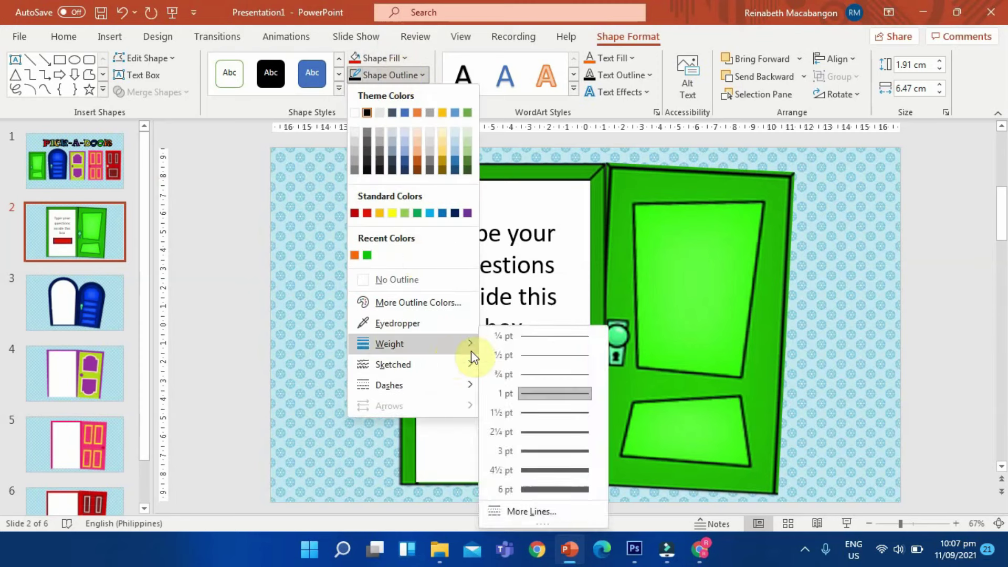
pyautogui.click(550, 451)
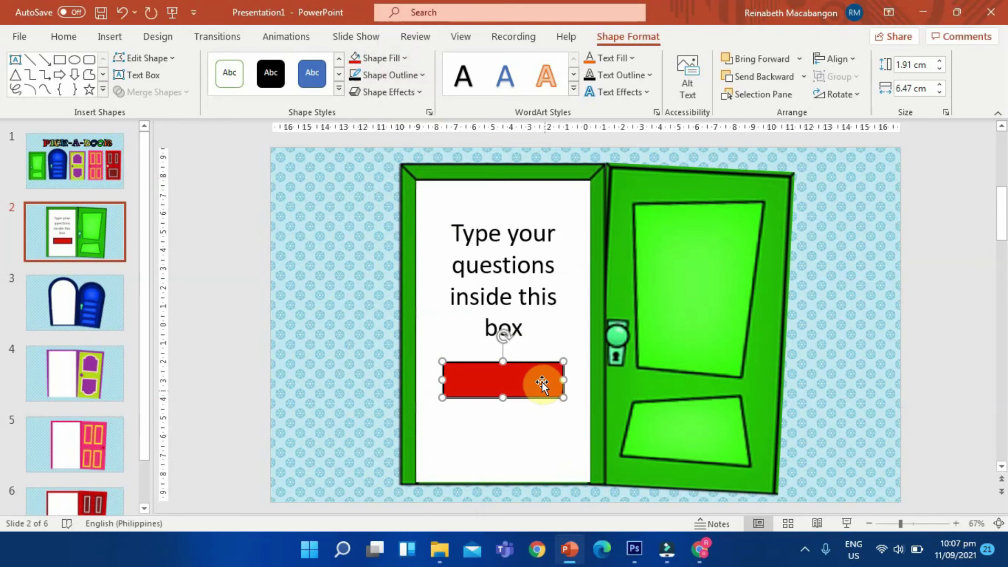
pyautogui.click(925, 186)
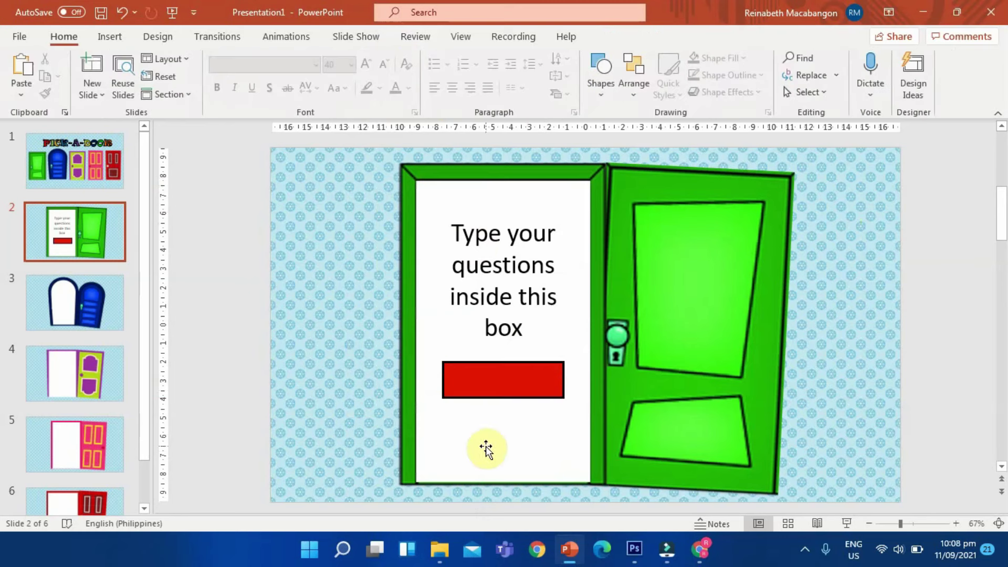
# Type the word "Answer" inside the red box.
pyautogui.rightClick(506, 381)
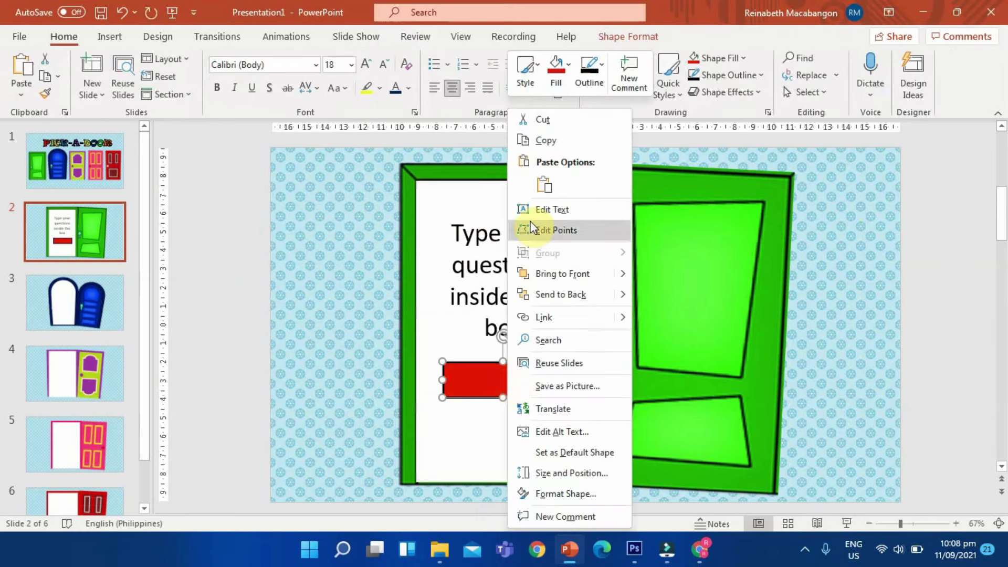
pyautogui.click(542, 208)
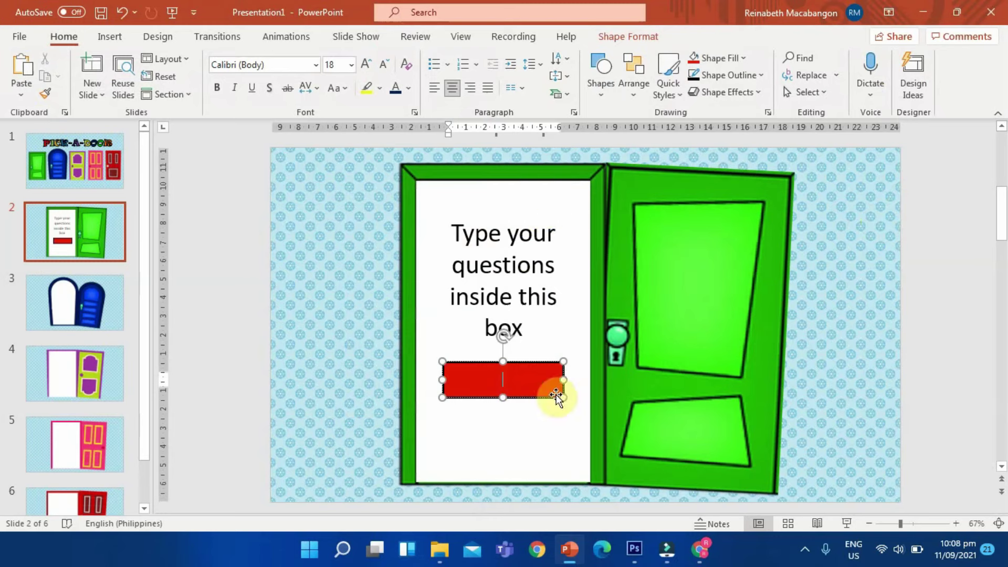
pyautogui.press('capslock')
pyautogui.write('A')
pyautogui.press('capslock')
pyautogui.write('nswer')
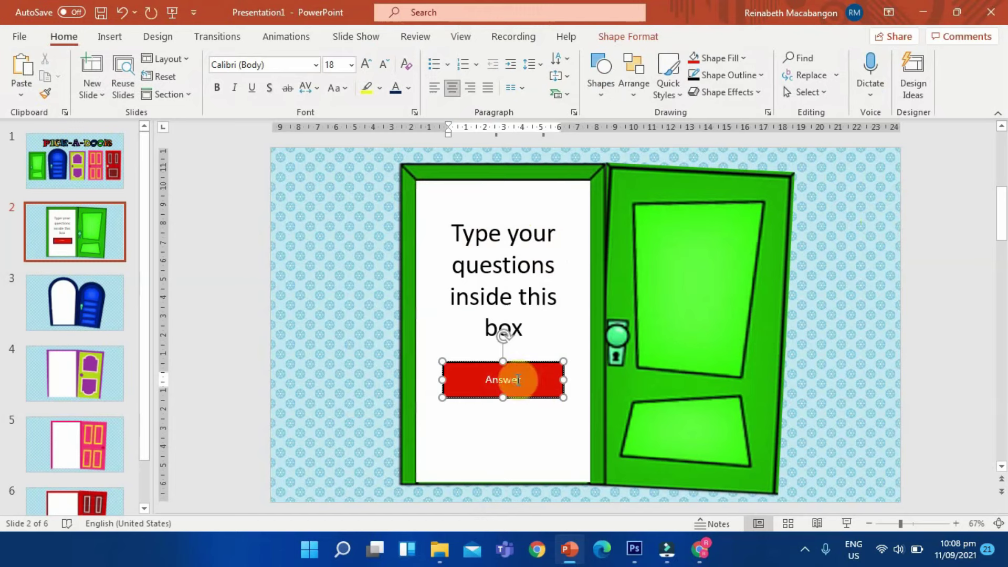
# Format "Answer" as 32 pt Comic Sans MS.
pyautogui.doubleClick(496, 381)
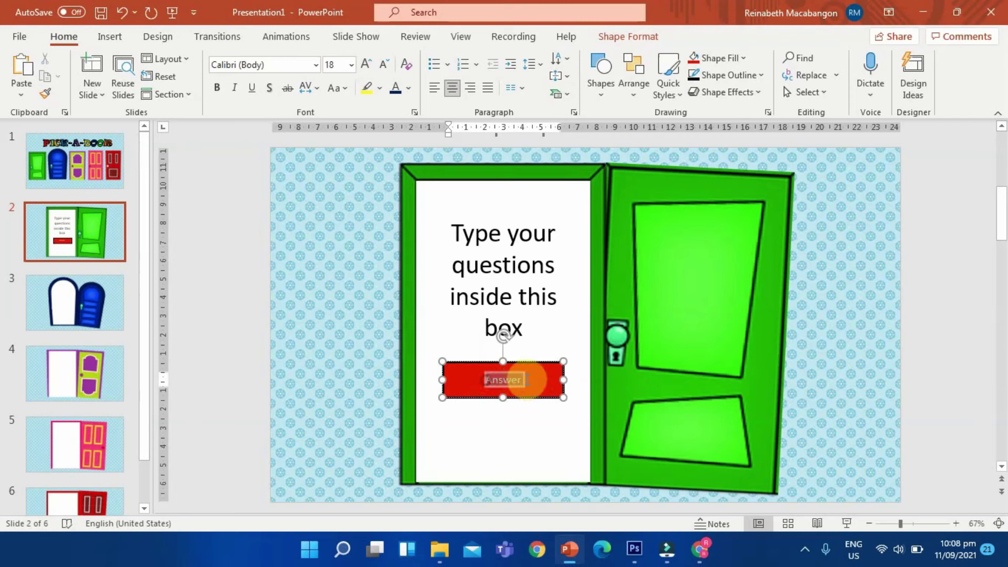
pyautogui.click(367, 68)
pyautogui.click(361, 65)
pyautogui.click(361, 64)
pyautogui.click(361, 64)
pyautogui.click(274, 64)
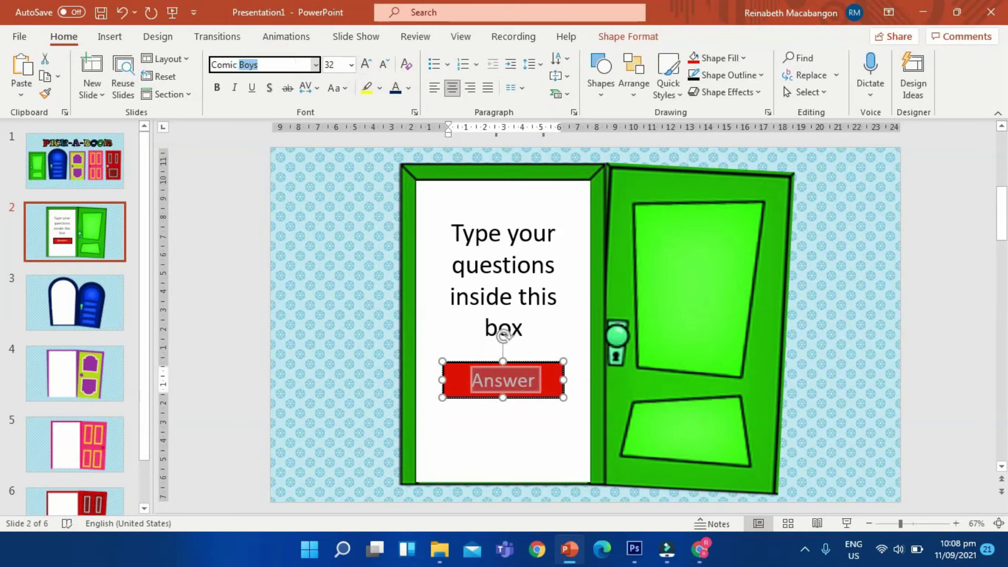
pyautogui.press('Return')
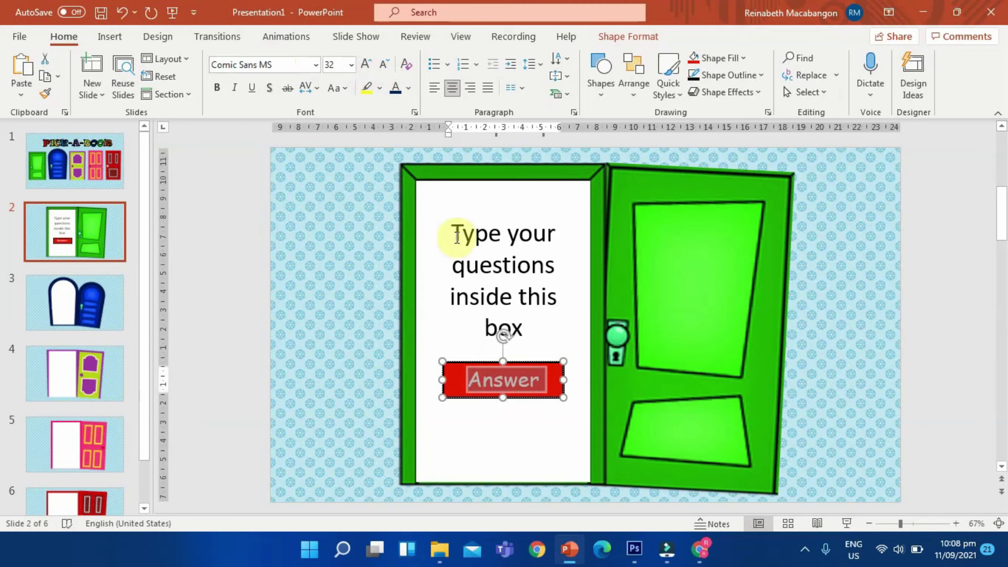
pyautogui.click(939, 203)
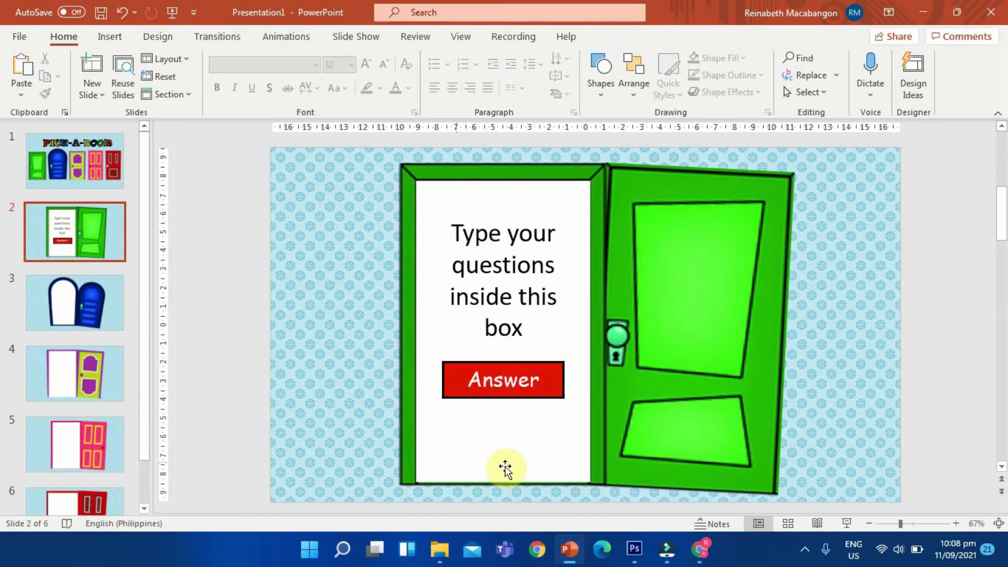
# Draw a text box below the Answer box and type the caption 'Put the correct inside'.
pyautogui.click(108, 37)
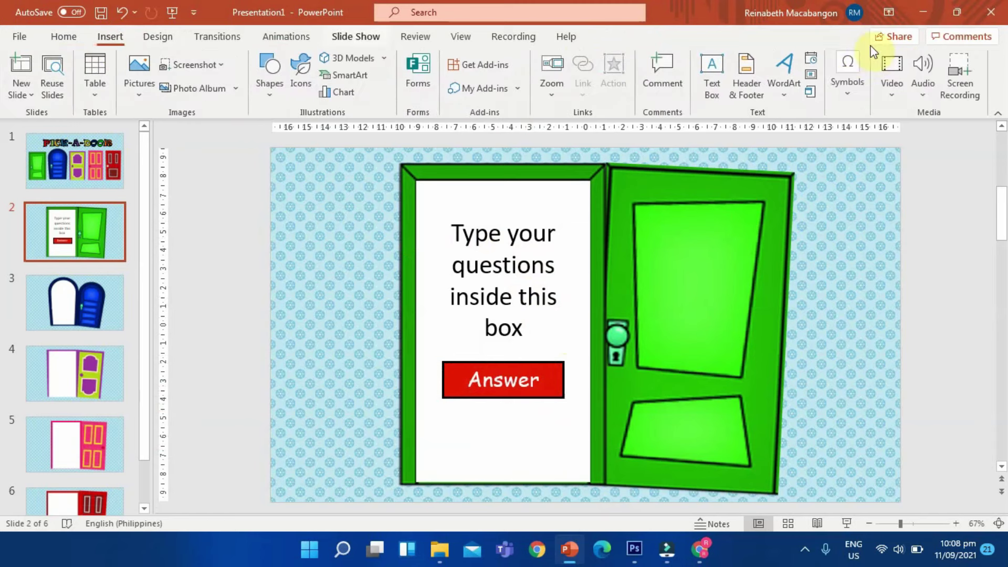
pyautogui.click(718, 67)
pyautogui.moveTo(461, 417); pyautogui.dragTo(586, 468)
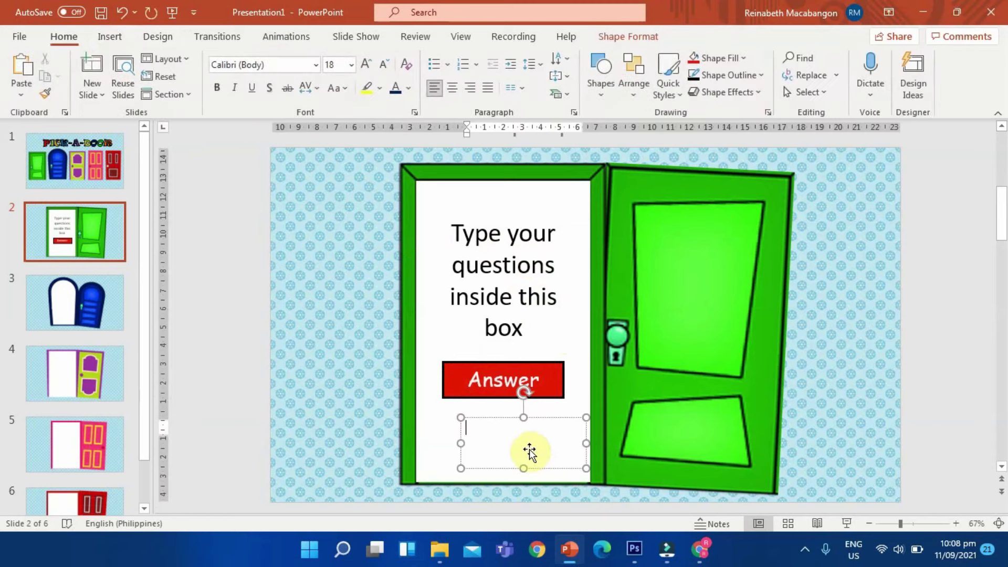
pyautogui.press('capslock')
pyautogui.write('pU')
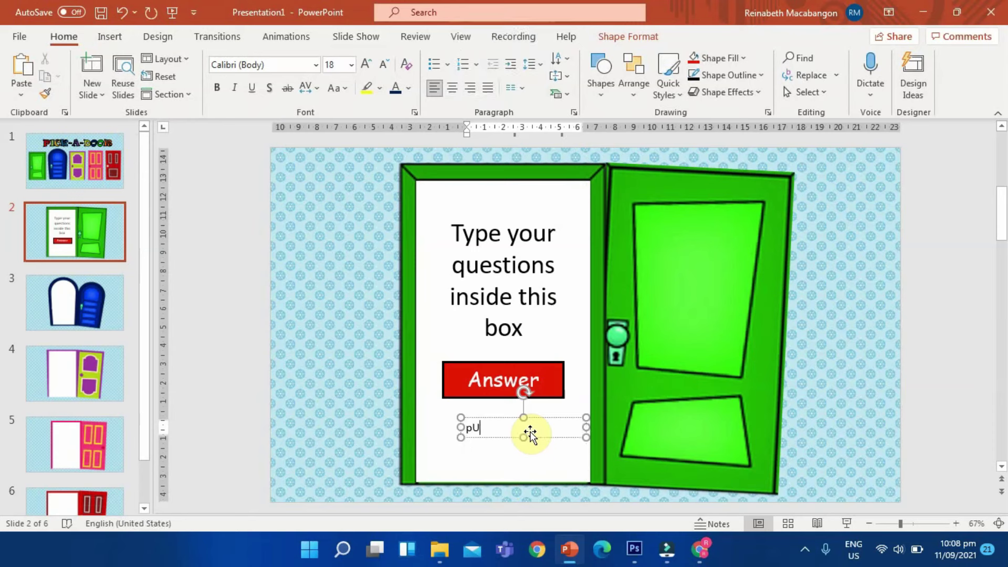
pyautogui.press('capslock')
pyautogui.press('BackSpace')
pyautogui.write('Put the correct inside')
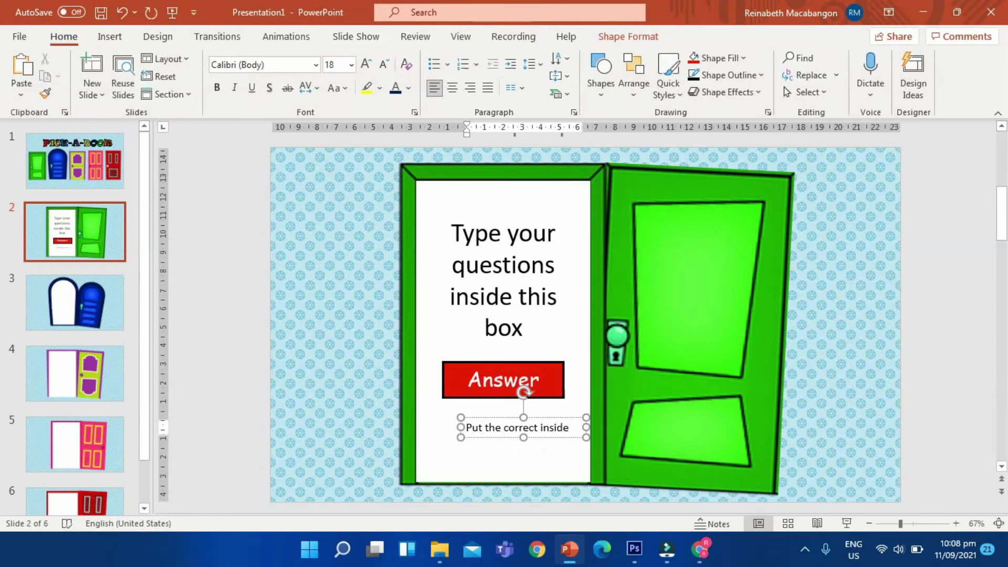
# Make the caption 24 pt Comic Sans MS, centred, and line it up under the Answer box.
pyautogui.tripleClick(522, 426)
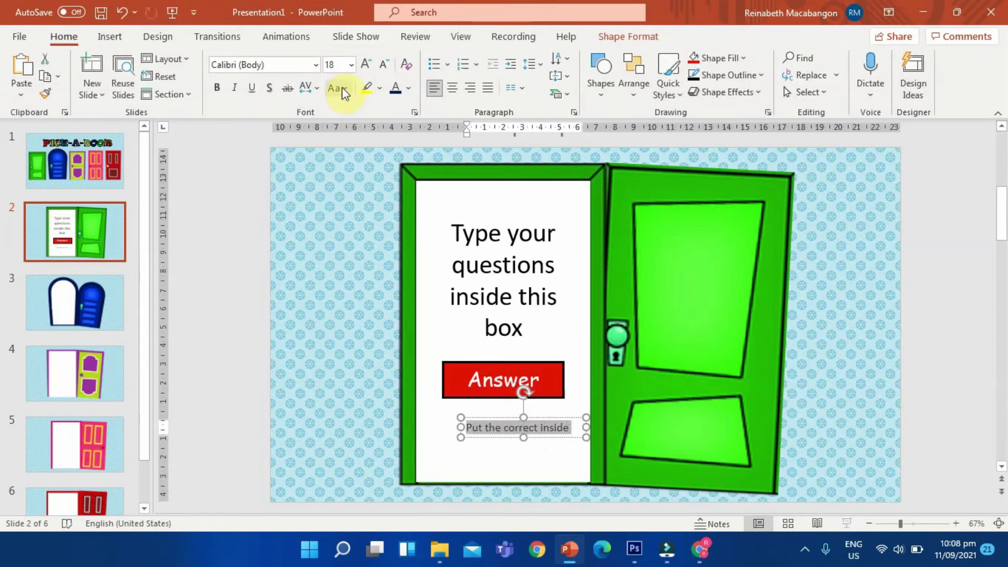
pyautogui.click(371, 65)
pyautogui.click(370, 65)
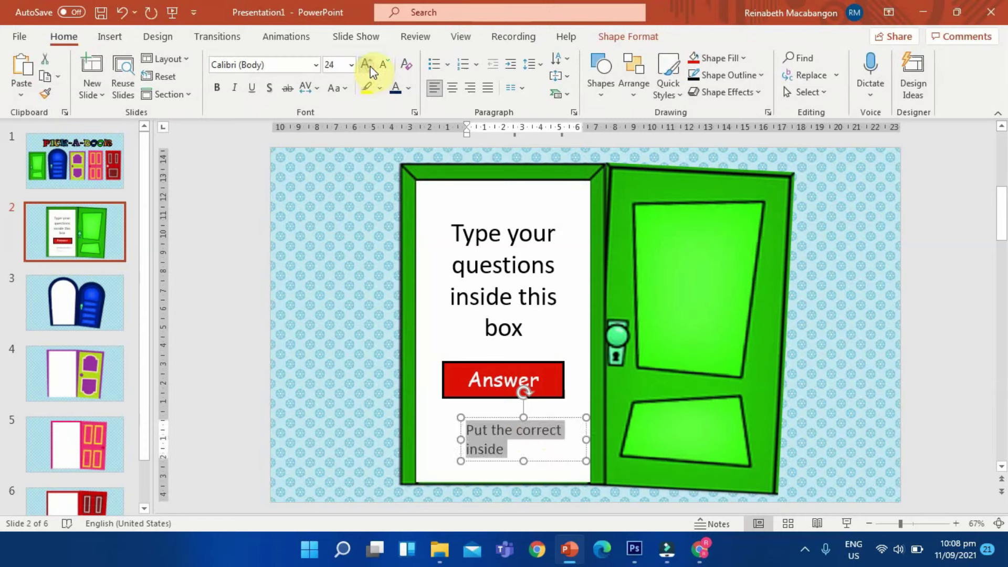
pyautogui.click(297, 64)
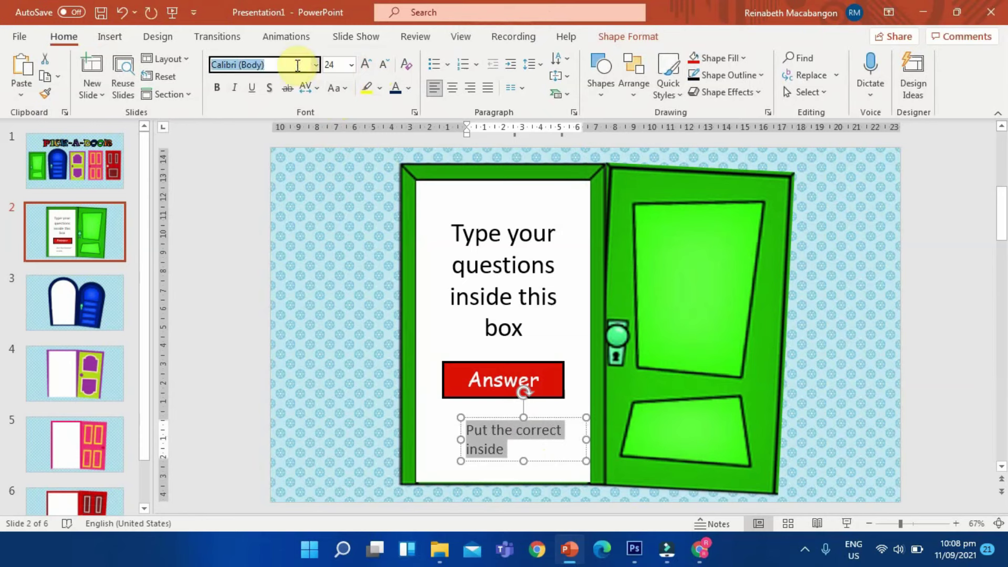
pyautogui.write('Comic Sans MS')
pyautogui.press('Return')
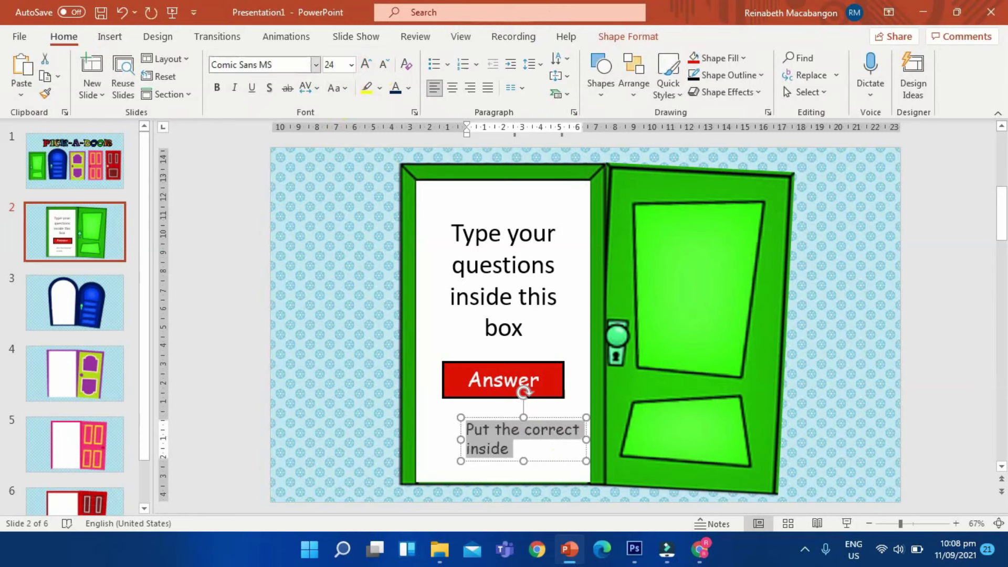
pyautogui.click(452, 88)
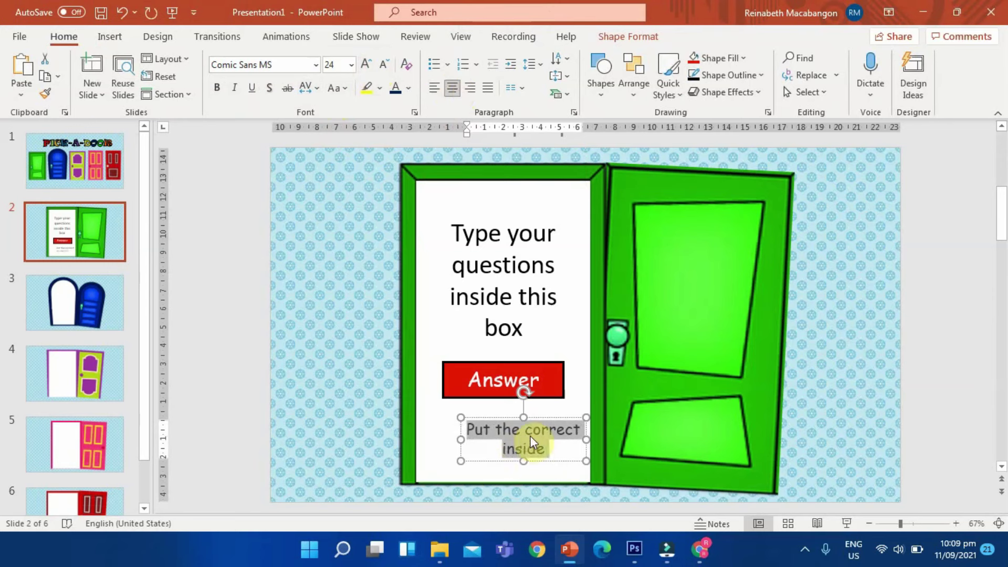
pyautogui.moveTo(536, 420); pyautogui.dragTo(514, 417)
# Give the caption box a black shape outline.
pyautogui.click(612, 34)
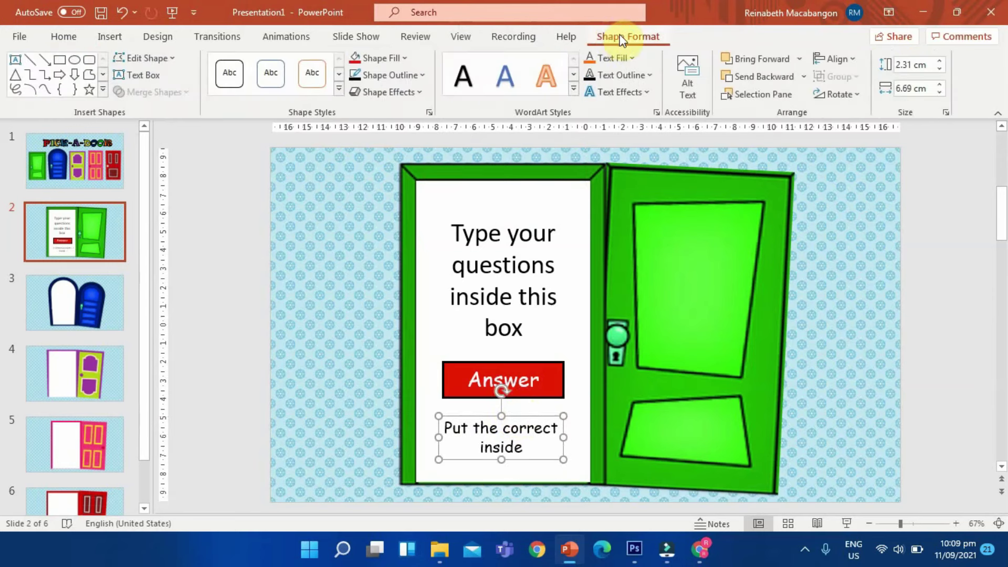
pyautogui.click(422, 76)
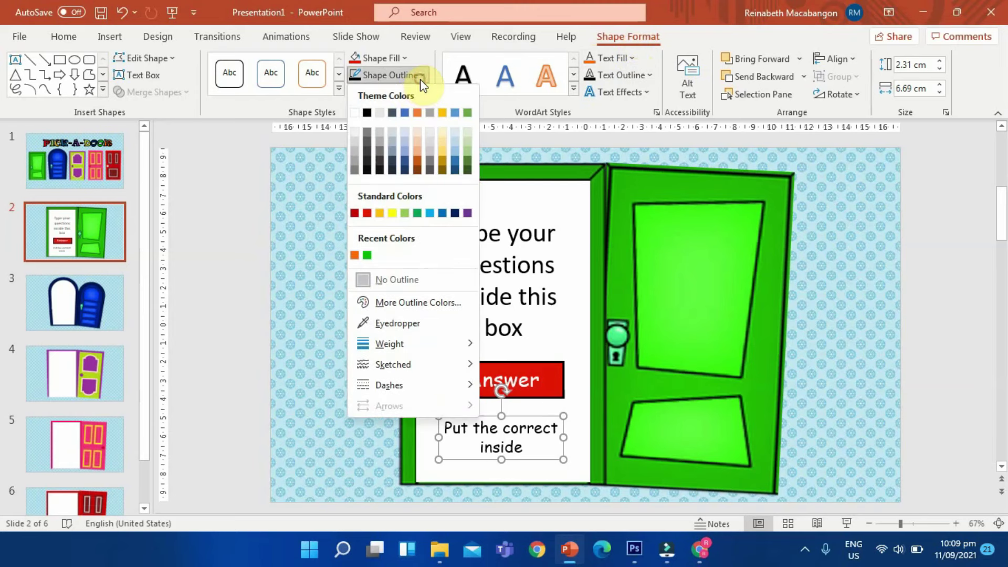
pyautogui.click(366, 113)
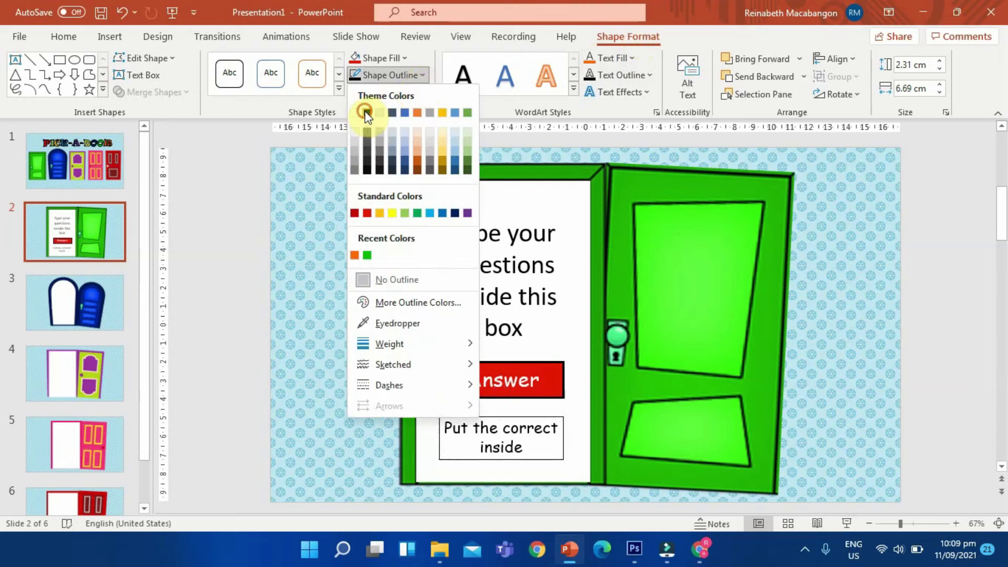
pyautogui.click(939, 208)
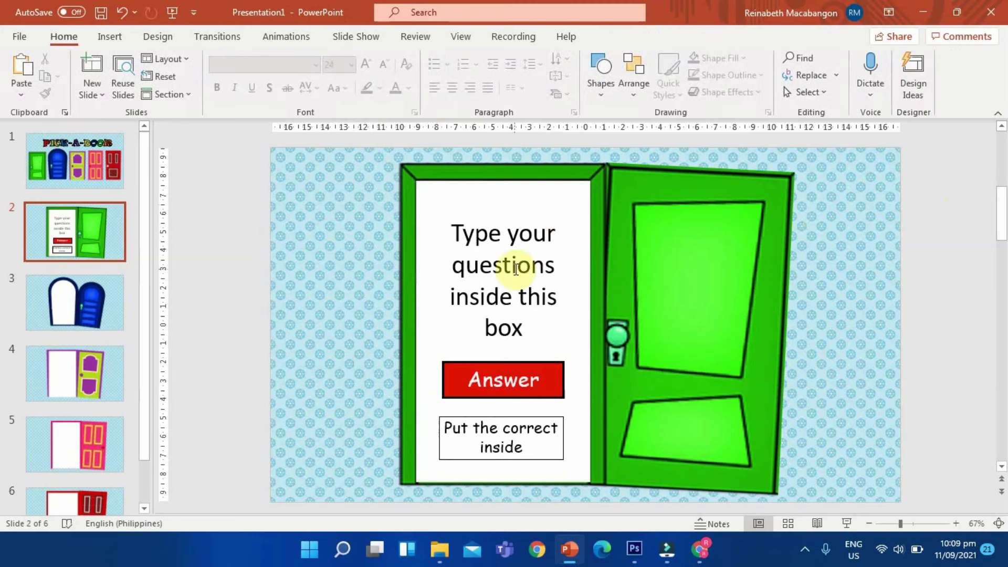
# Insert 'answer' after 'correct' so the caption reads 'Put the correct answer inside'.
pyautogui.click(540, 377)
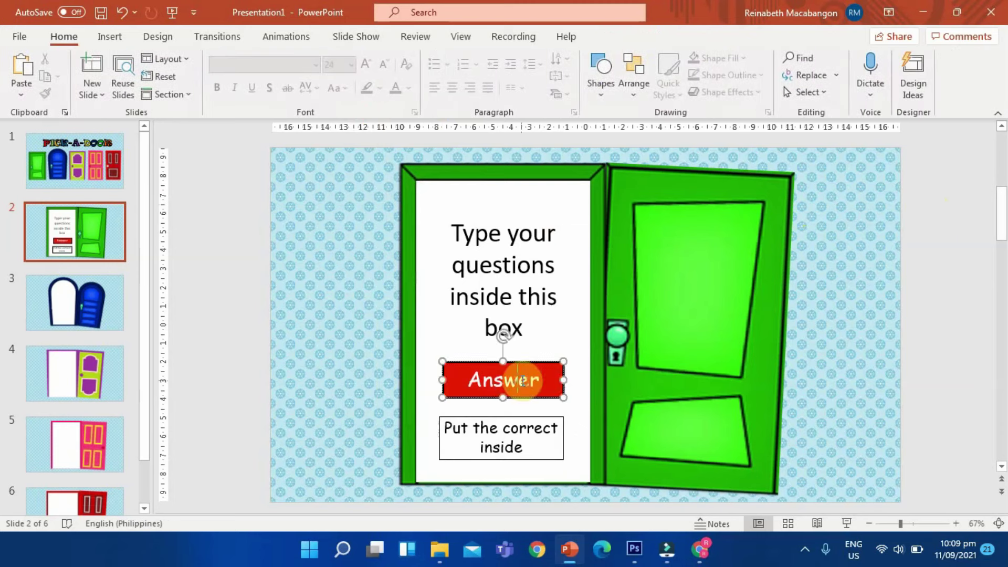
pyautogui.click(528, 295)
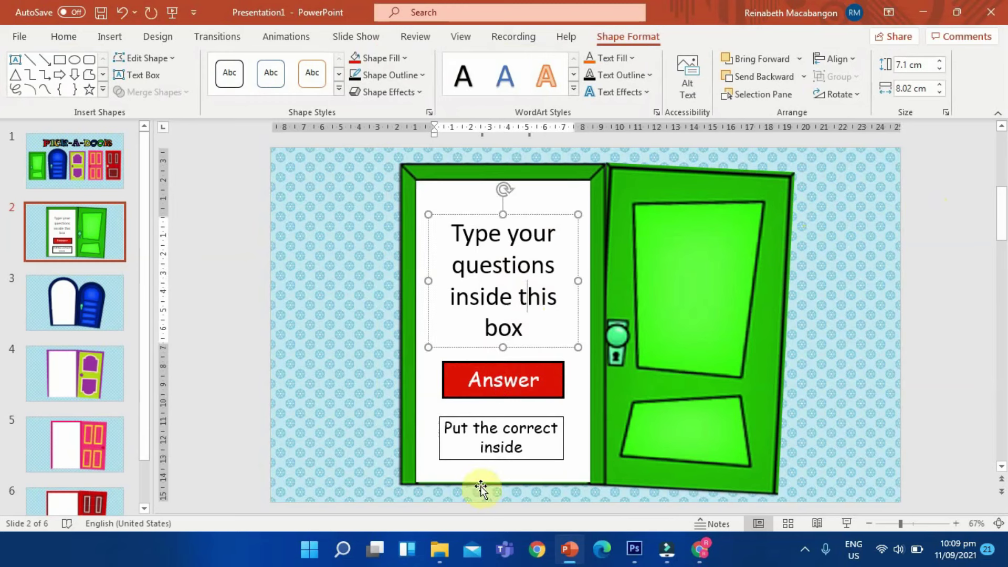
pyautogui.click(494, 381)
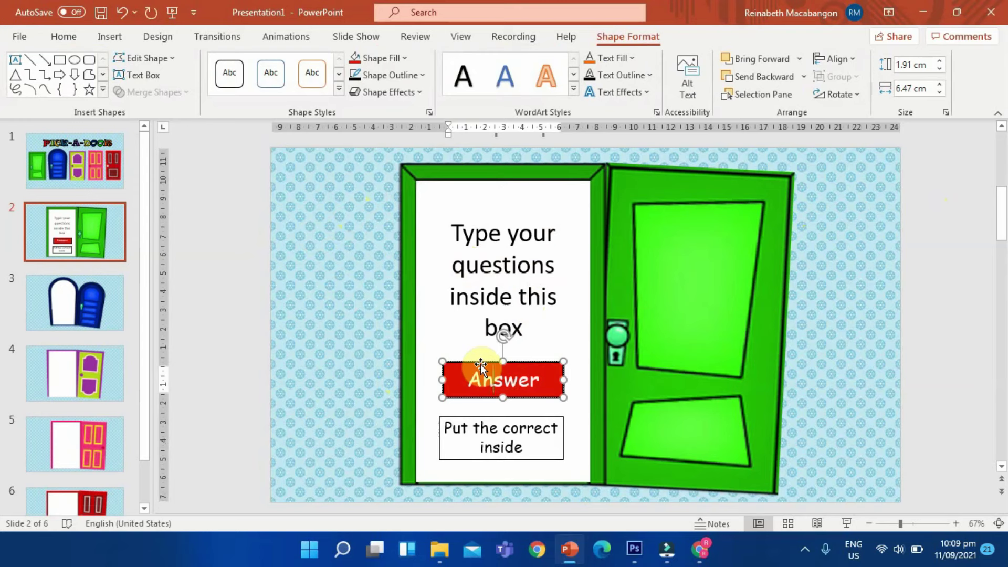
pyautogui.click(482, 364)
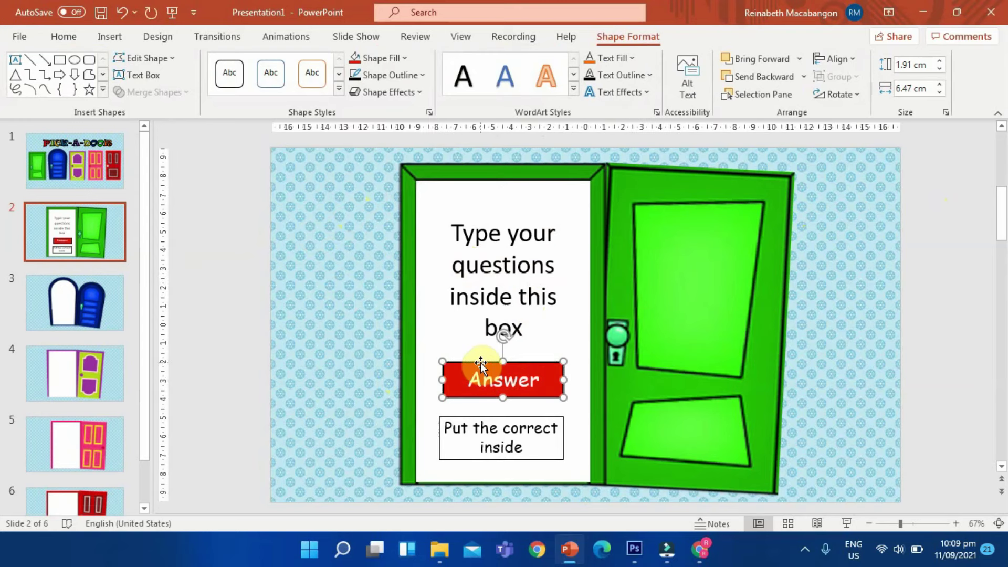
pyautogui.click(512, 427)
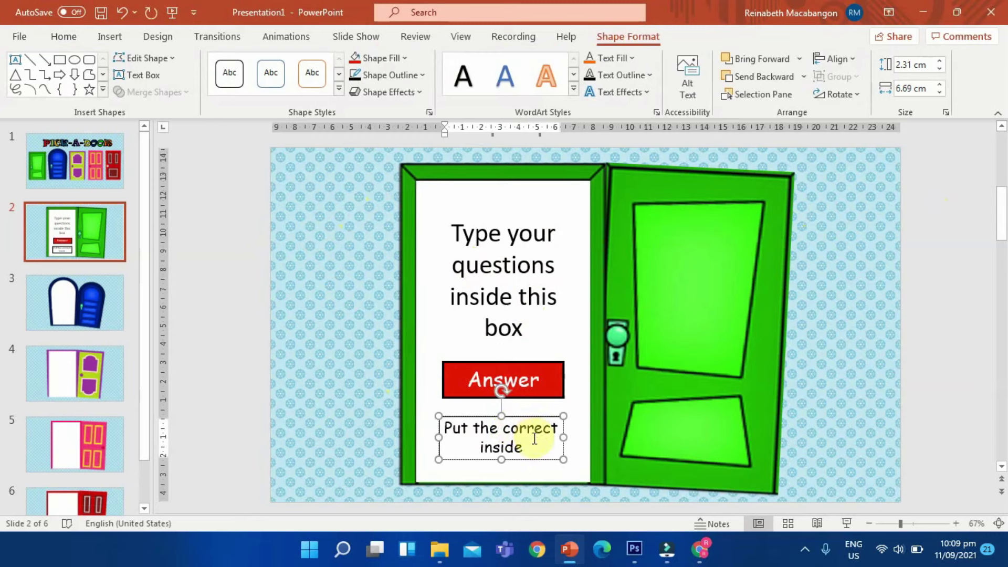
pyautogui.click(561, 427)
pyautogui.click(557, 427)
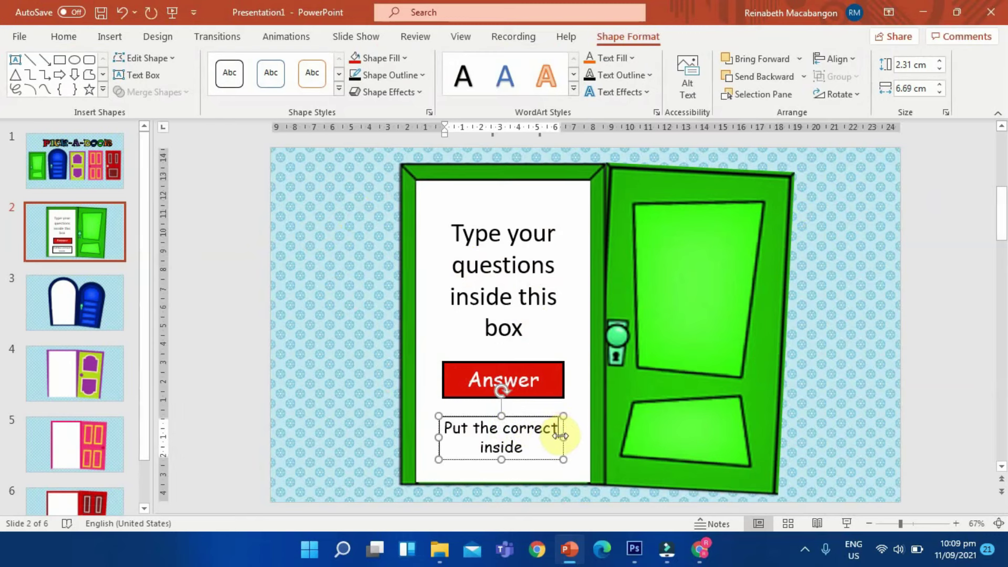
pyautogui.write('answer')
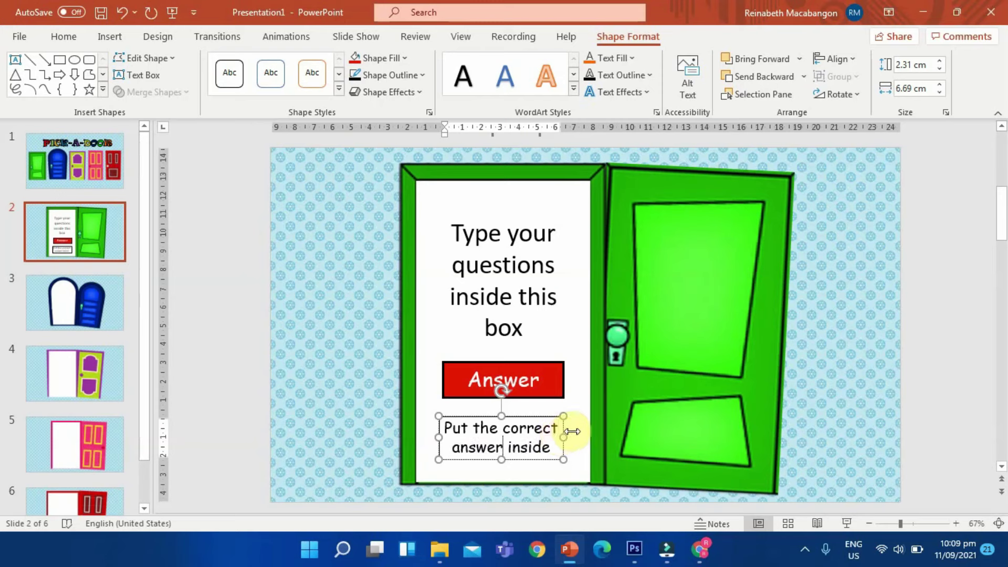
pyautogui.click(529, 448)
pyautogui.click(234, 259)
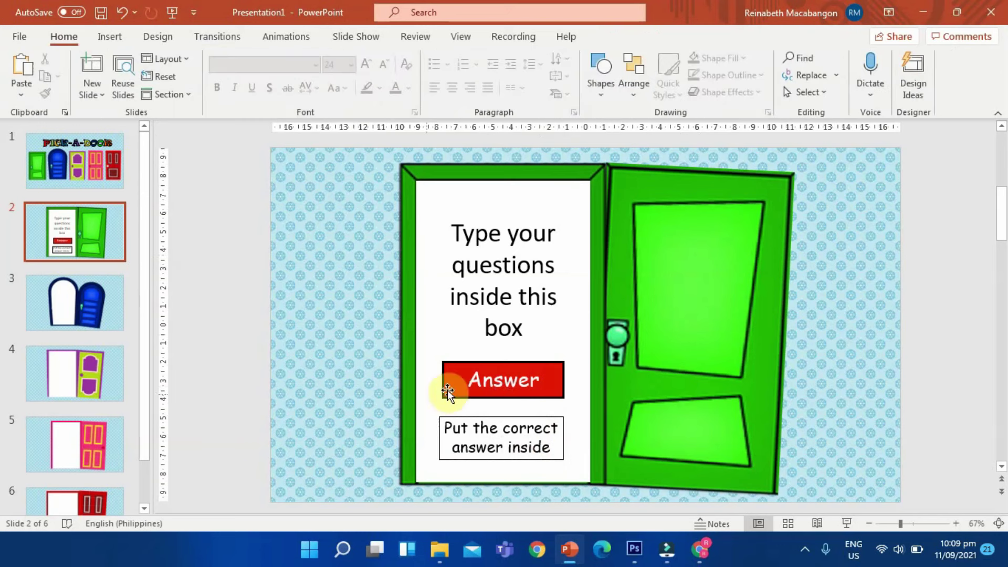
# Select the caption text box and check the Animations options before returning to Home.
pyautogui.click(515, 419)
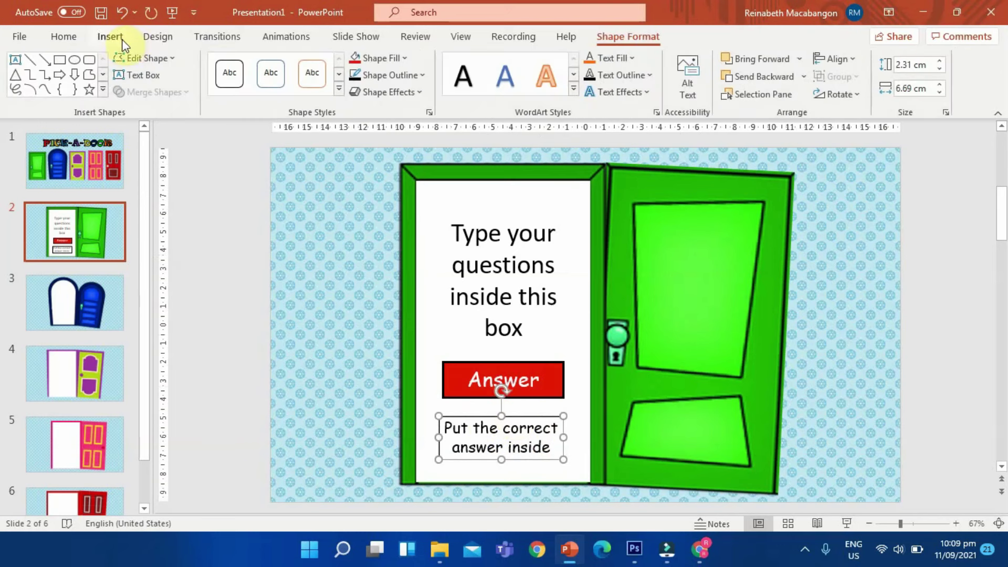
pyautogui.click(265, 37)
pyautogui.click(64, 37)
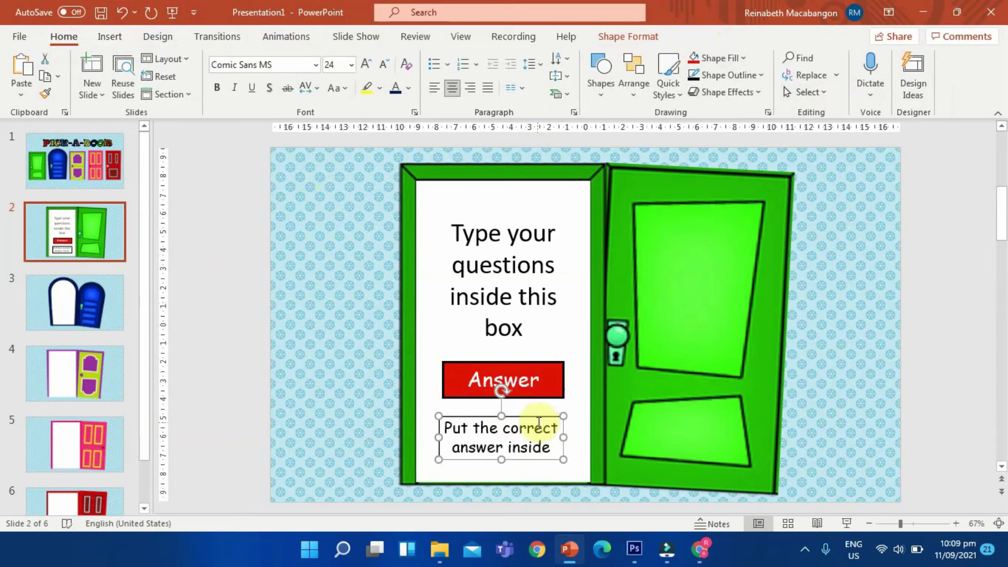
# In the Selection Pane, rename TextBox 7 to 'correct answer'.
pyautogui.click(825, 93)
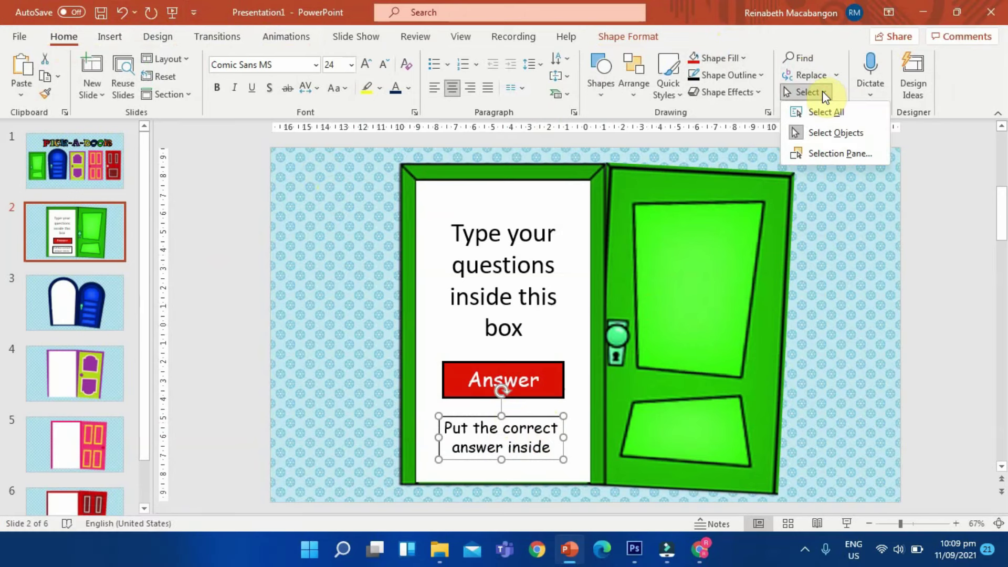
pyautogui.click(839, 154)
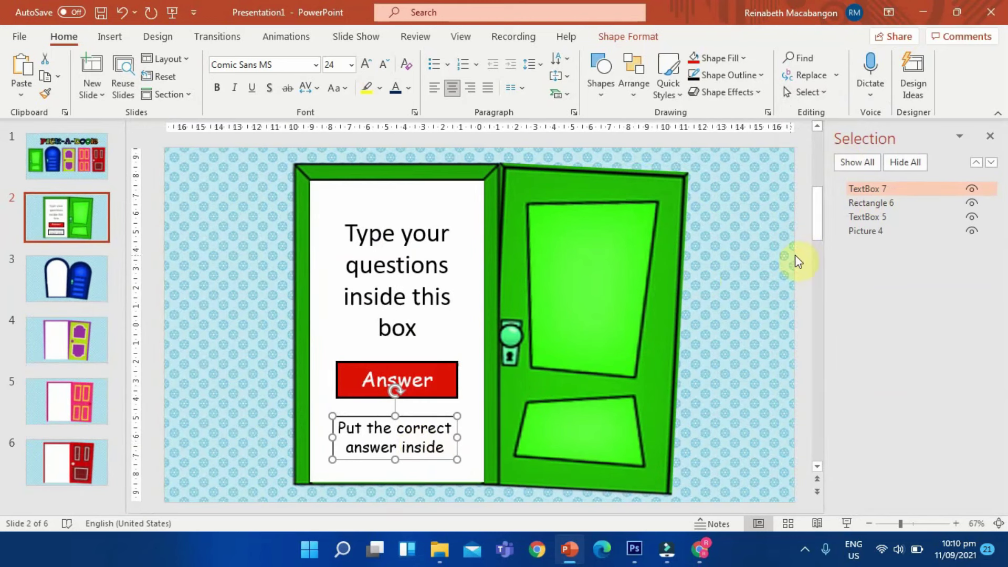
pyautogui.doubleClick(884, 189)
pyautogui.moveTo(892, 189); pyautogui.dragTo(861, 190)
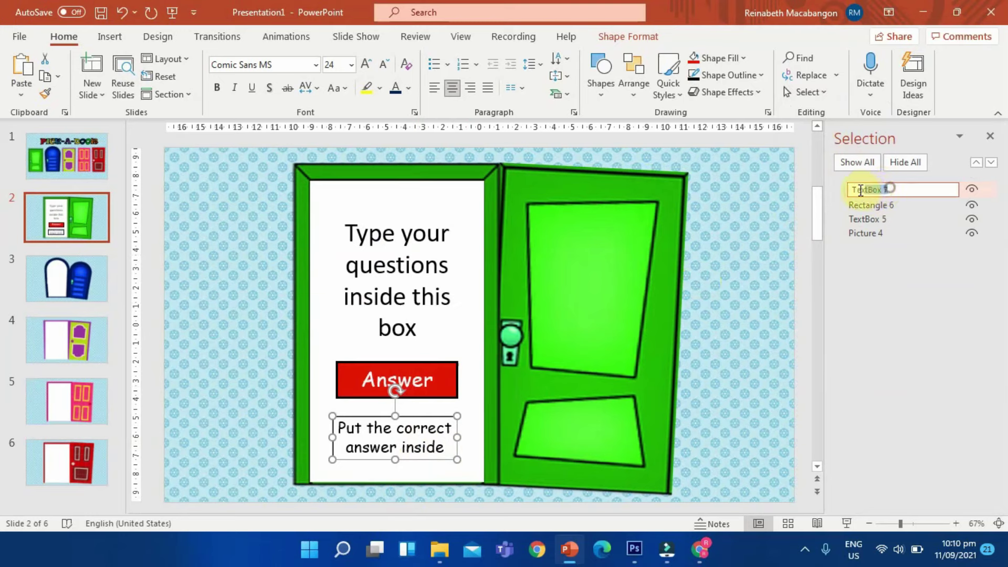
pyautogui.write('correct answer')
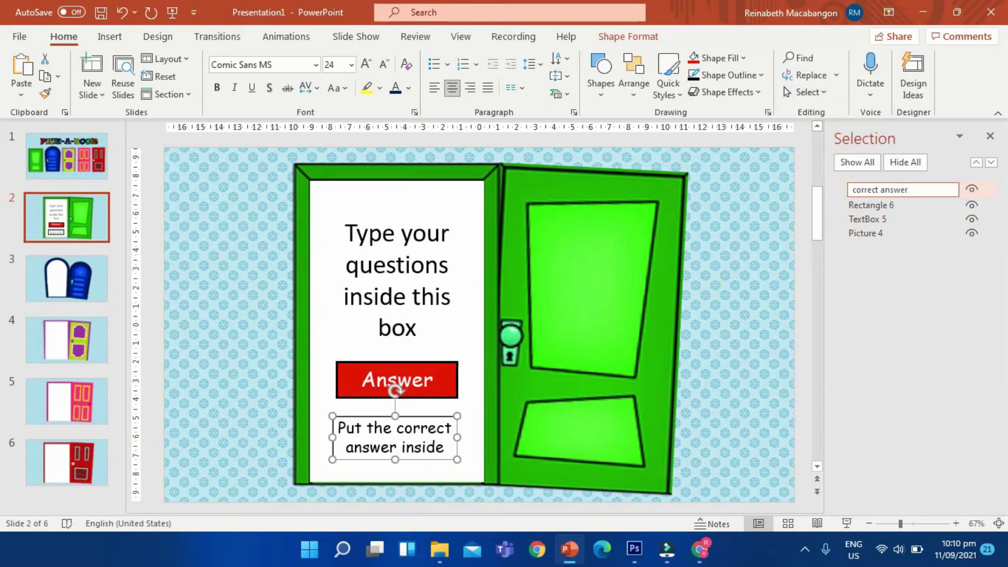
pyautogui.click(853, 195)
# Rename Rectangle 6 to 'answer box' and close the Selection Pane.
pyautogui.click(358, 378)
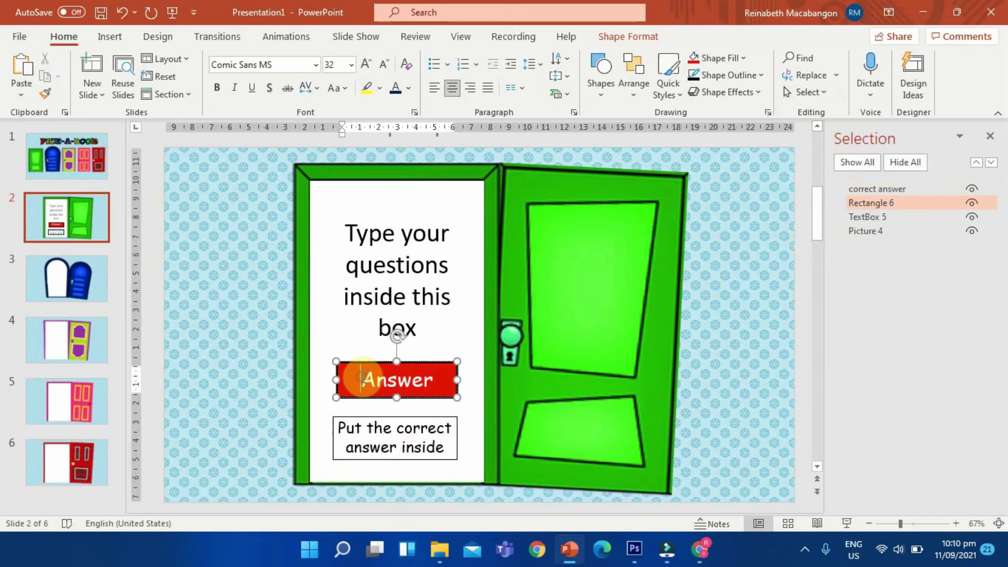
pyautogui.click(897, 203)
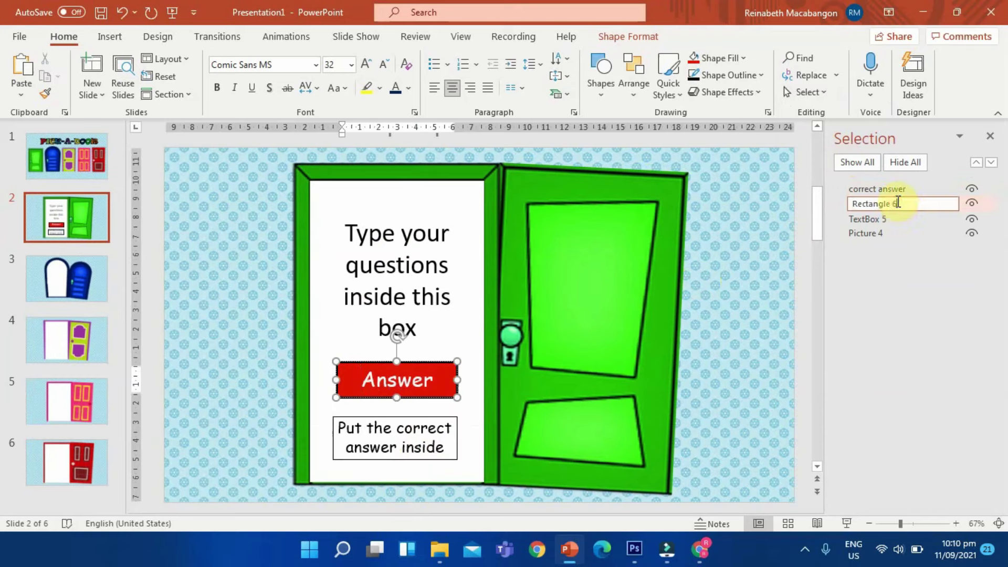
pyautogui.moveTo(898, 203); pyautogui.dragTo(846, 204)
pyautogui.write('answer box')
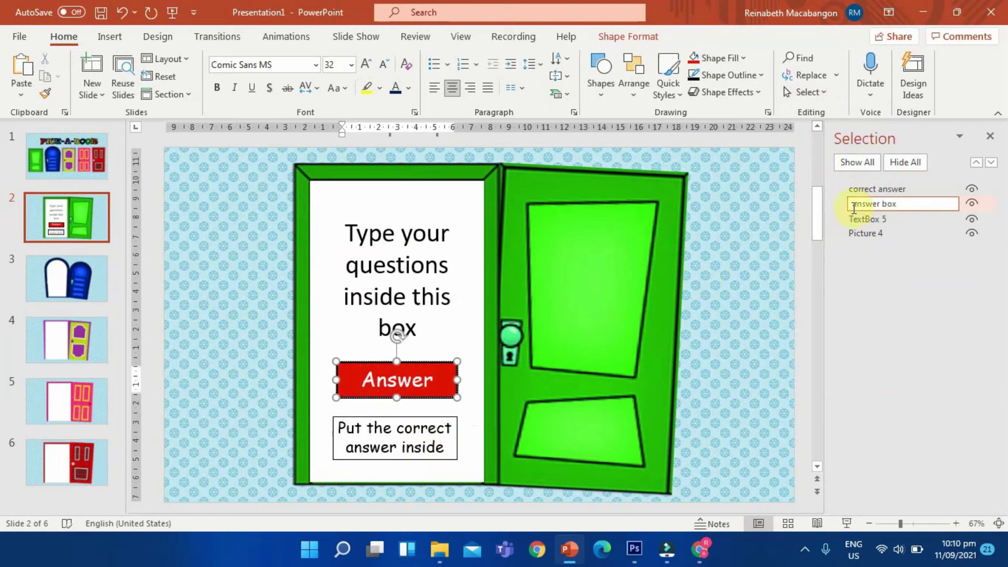
pyautogui.press('Return')
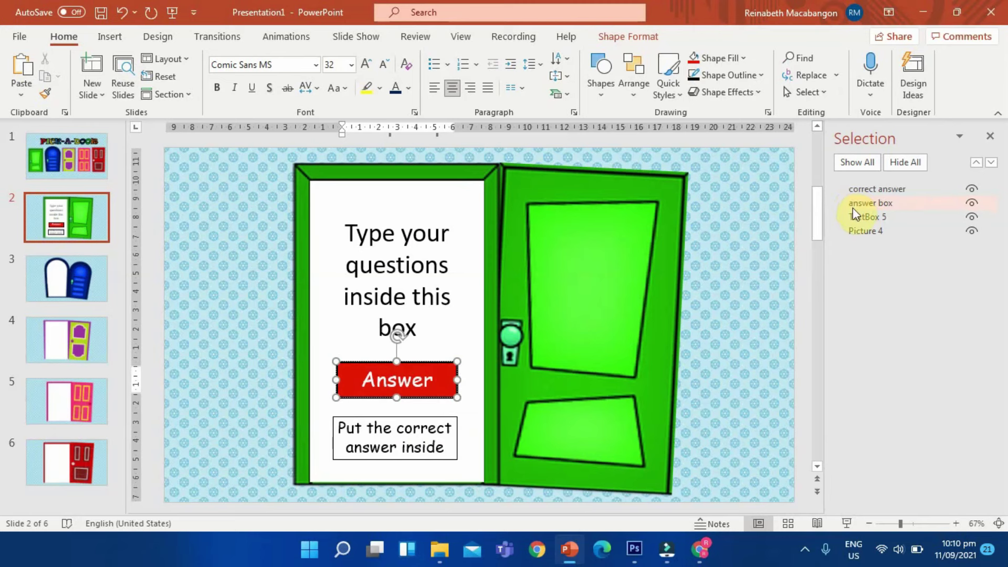
pyautogui.click(990, 137)
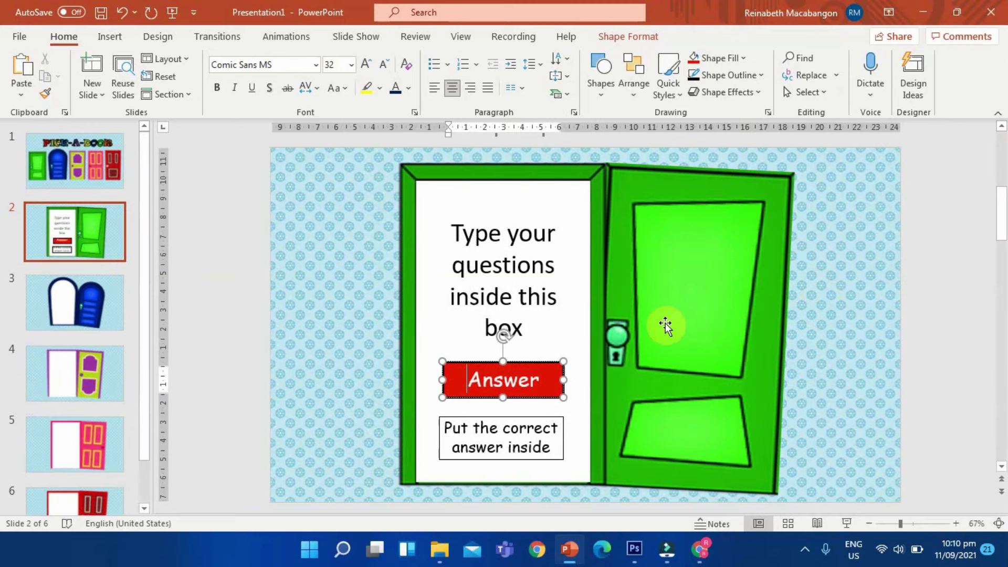
pyautogui.click(533, 447)
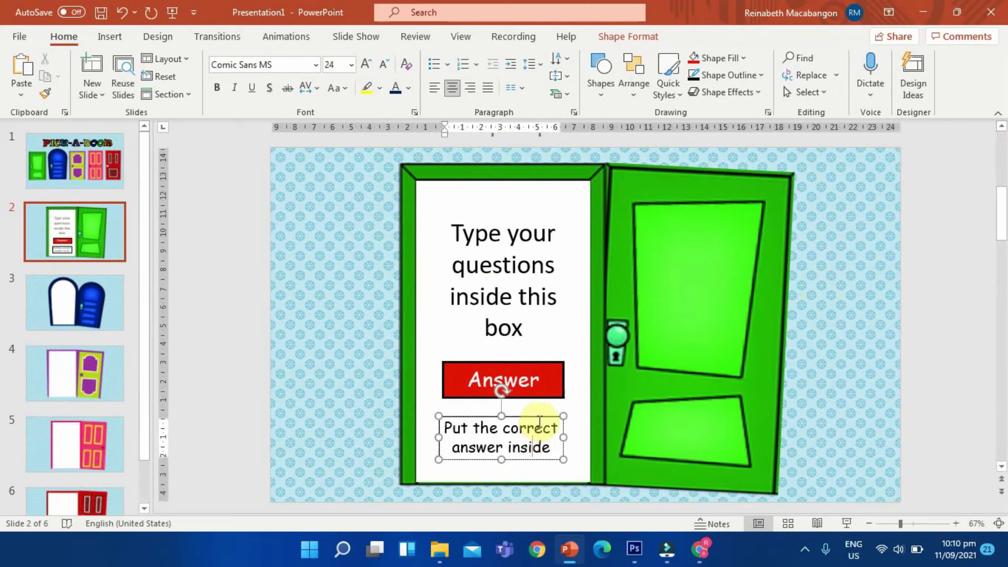
# Give the 'correct answer' box a Fly In entrance triggered on click of 'answer box'.
pyautogui.click(273, 36)
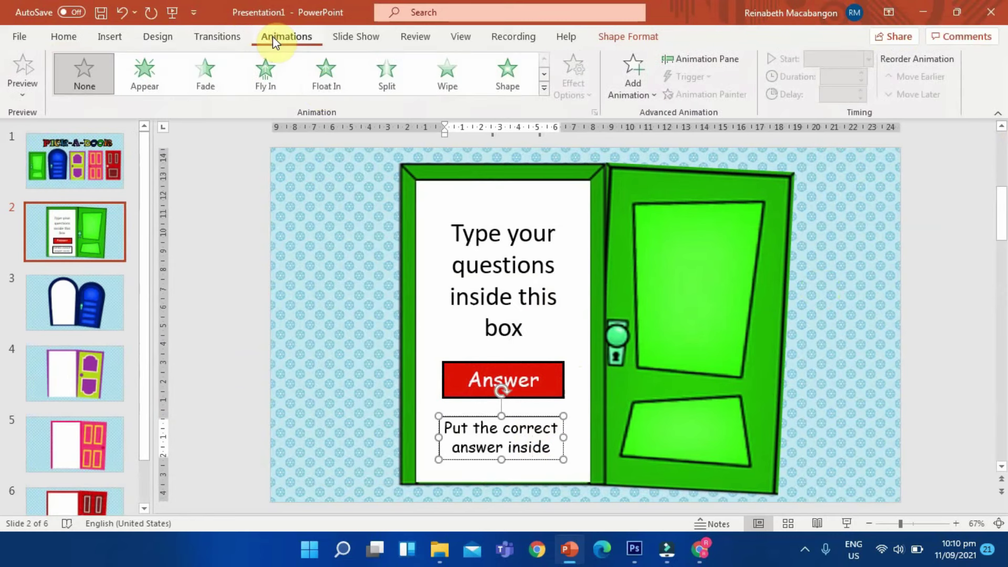
pyautogui.click(531, 418)
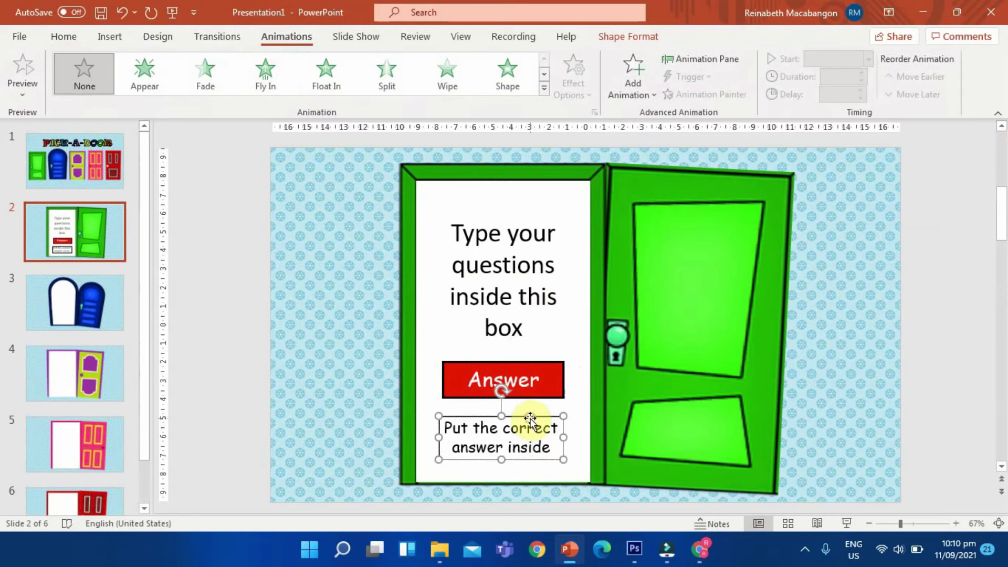
pyautogui.click(543, 88)
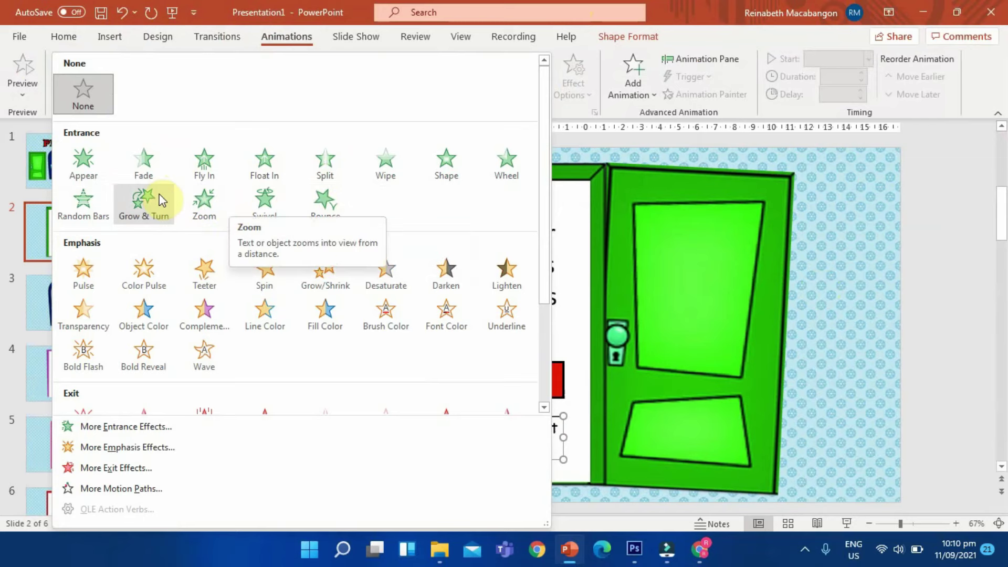
pyautogui.click(216, 167)
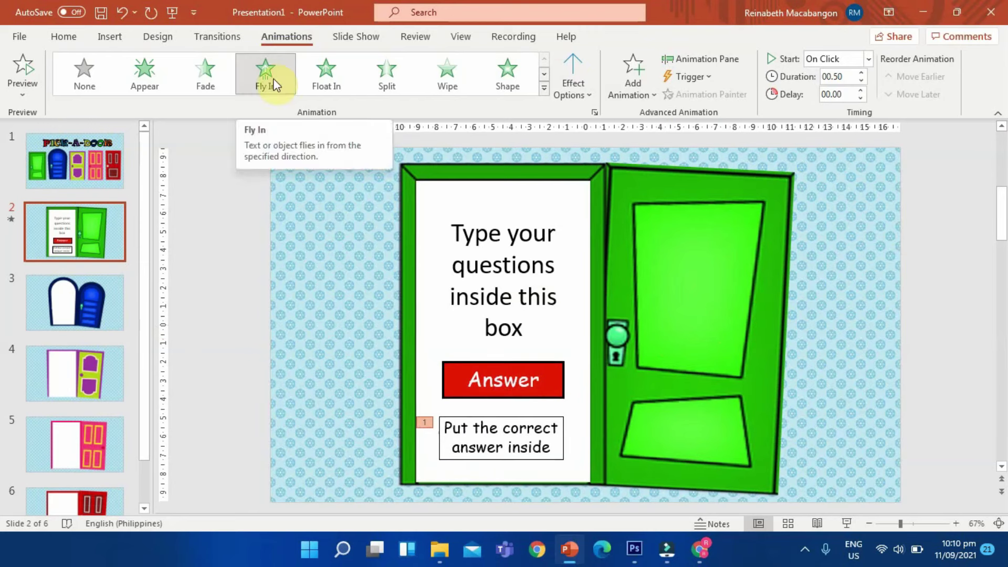
pyautogui.click(706, 77)
pyautogui.moveTo(710, 97)
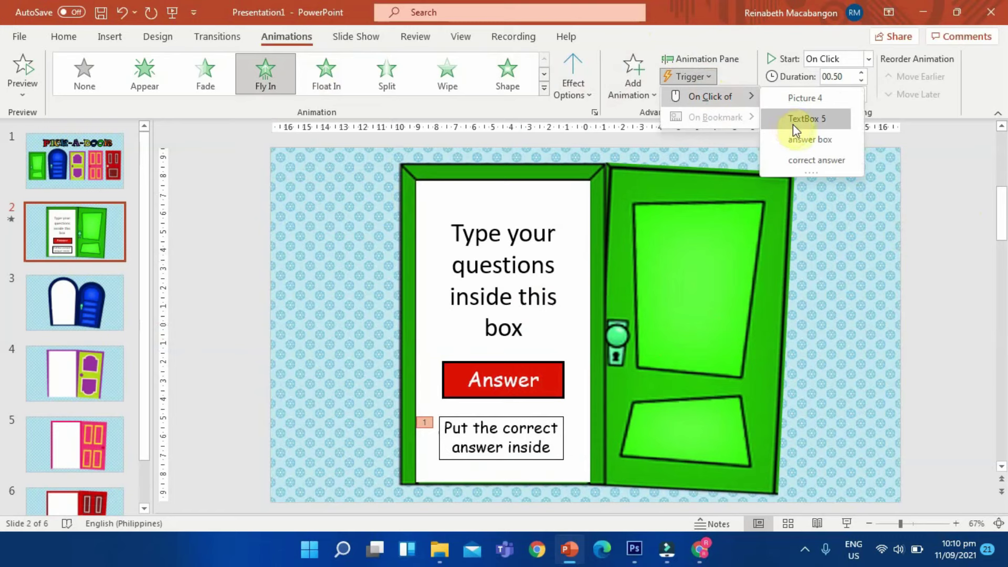
pyautogui.click(818, 140)
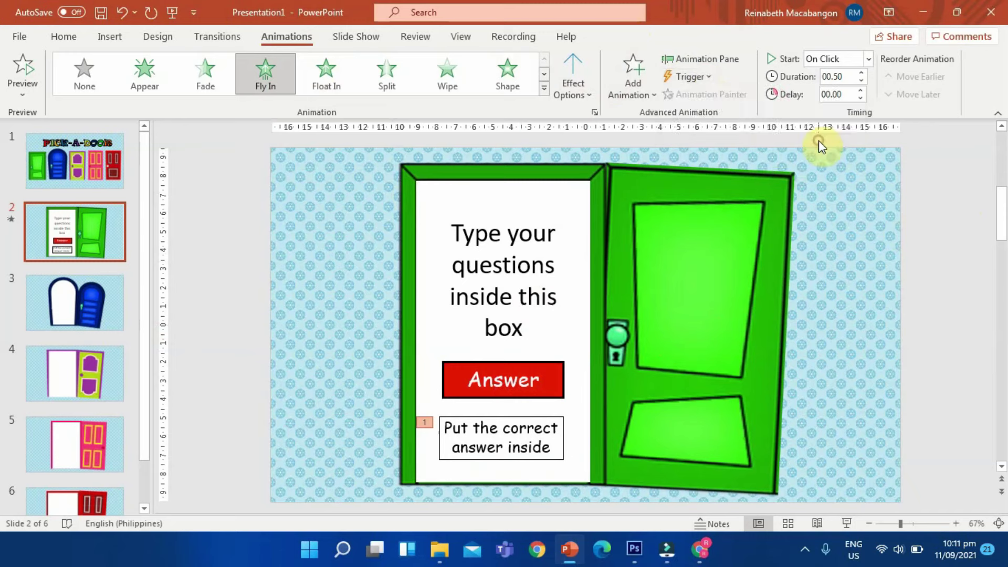
# Test slide 2 in a slideshow by clicking the Answer box to reveal the answer, then exit.
pyautogui.click(513, 328)
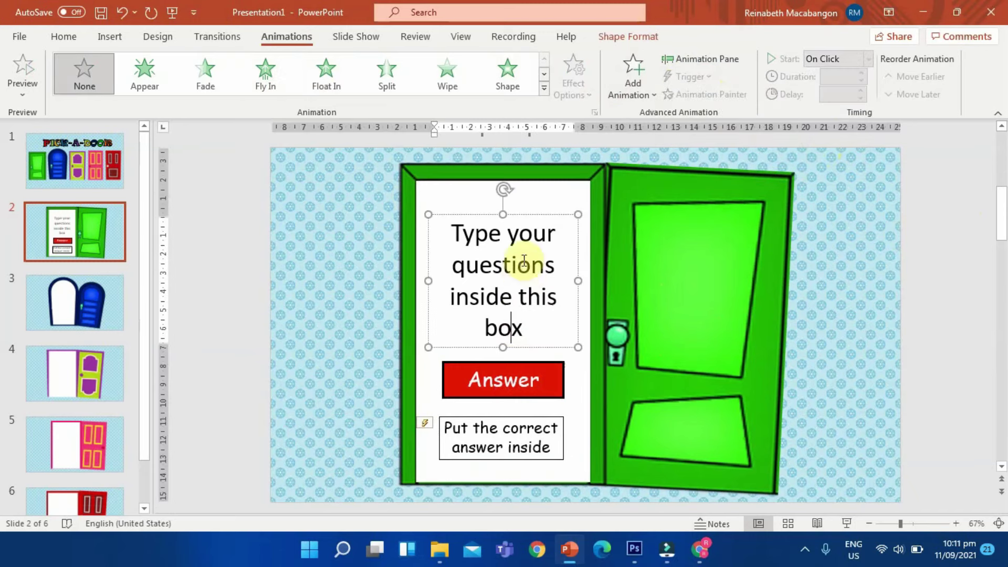
pyautogui.click(850, 522)
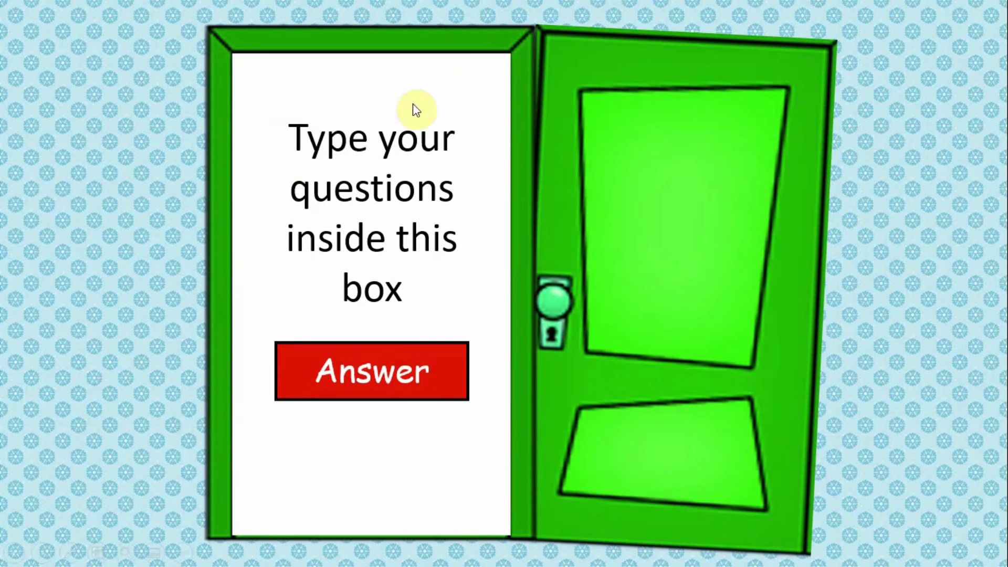
pyautogui.click(417, 373)
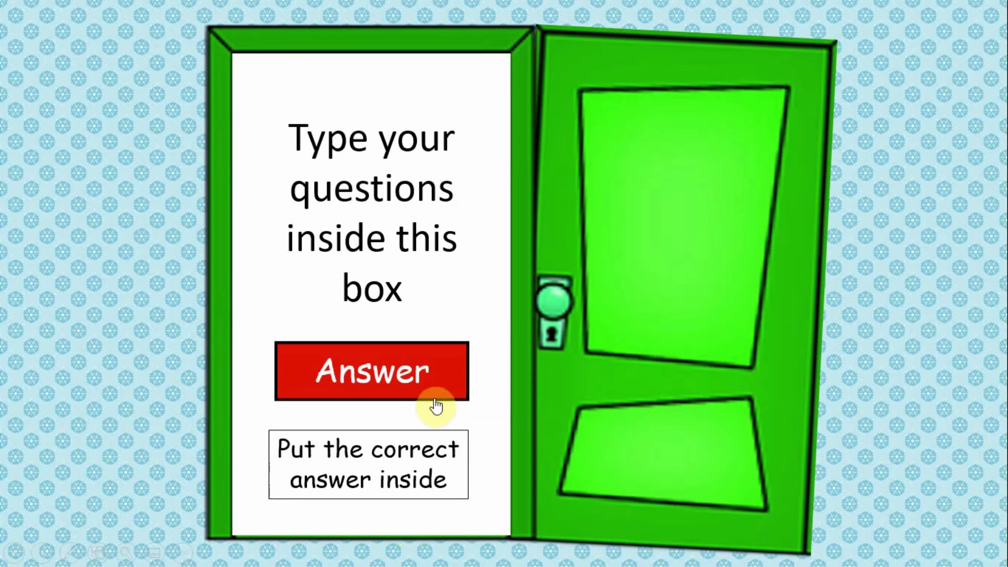
pyautogui.press('Escape')
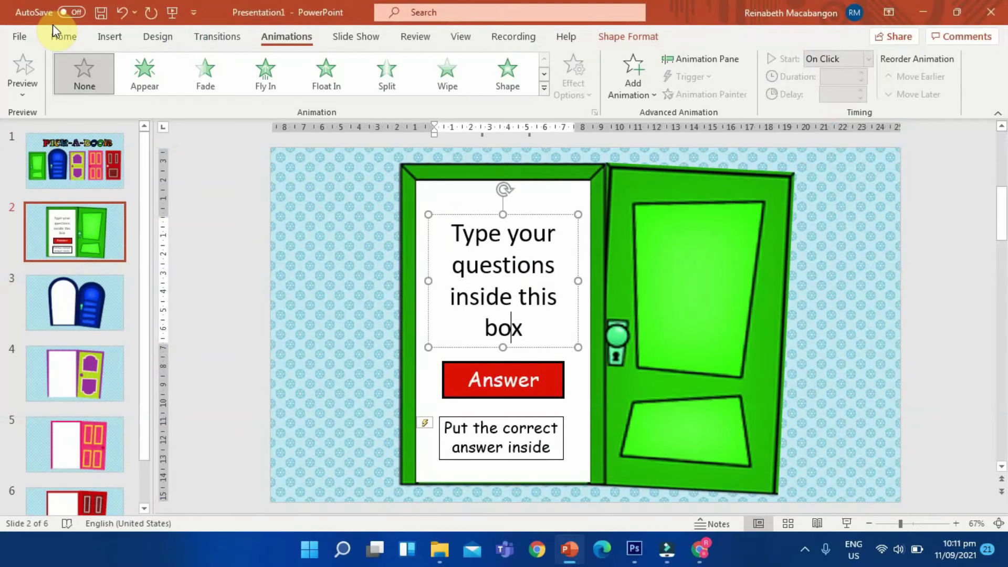
pyautogui.click(111, 292)
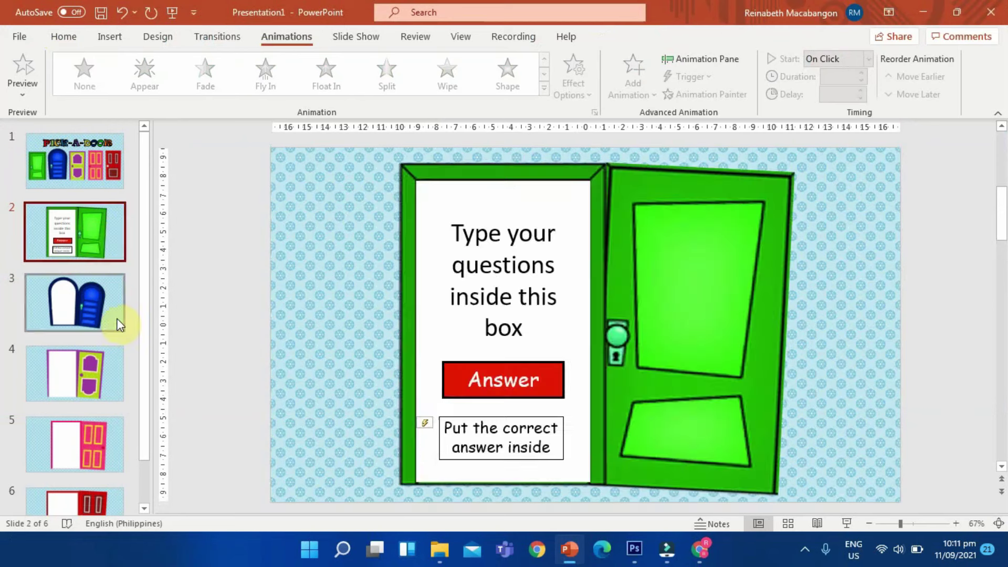
# On slide 2, select the question box, Answer button and answer box together.
pyautogui.click(105, 242)
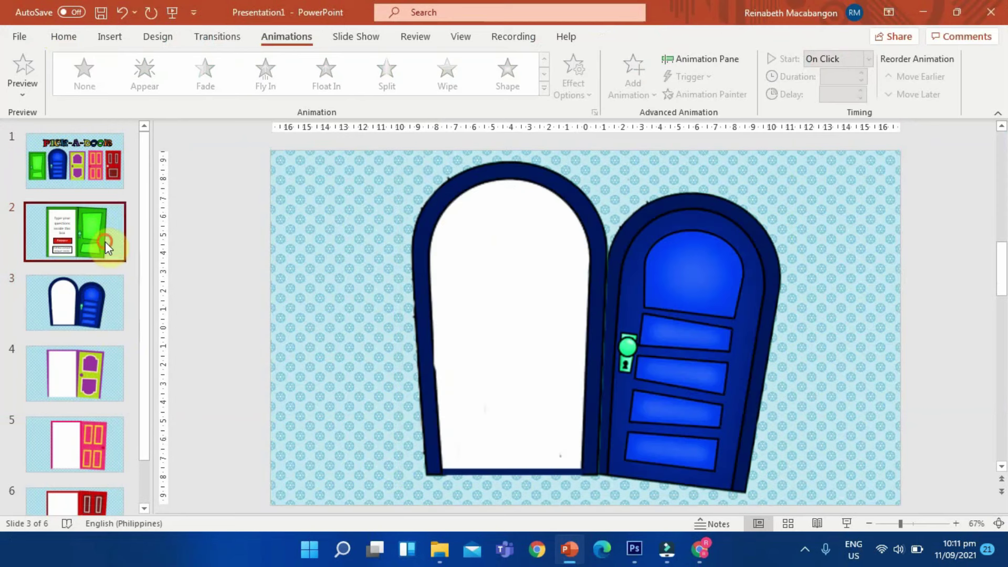
pyautogui.click(446, 257)
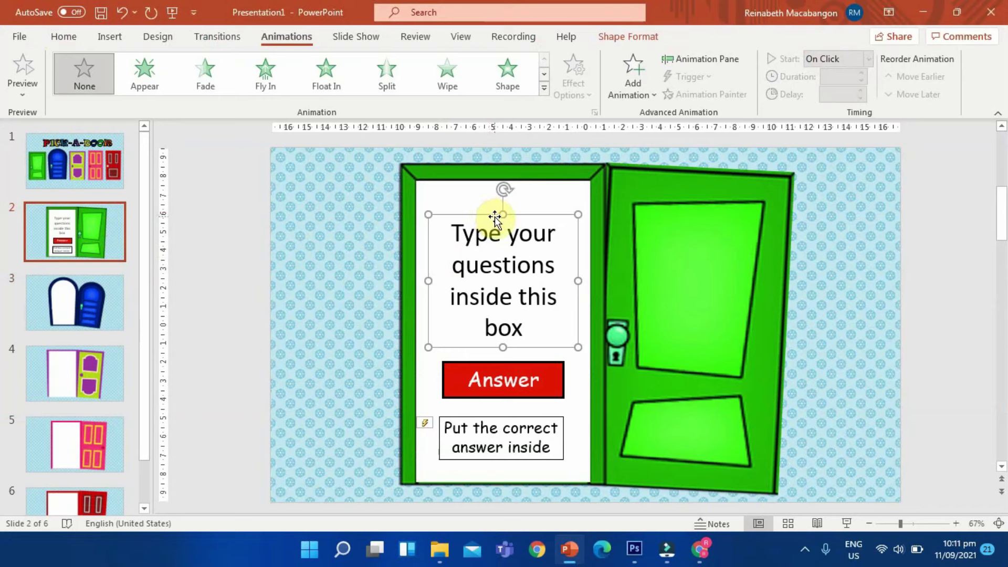
pyautogui.keyDown('shift'); pyautogui.click(514, 366); pyautogui.keyUp('shift')
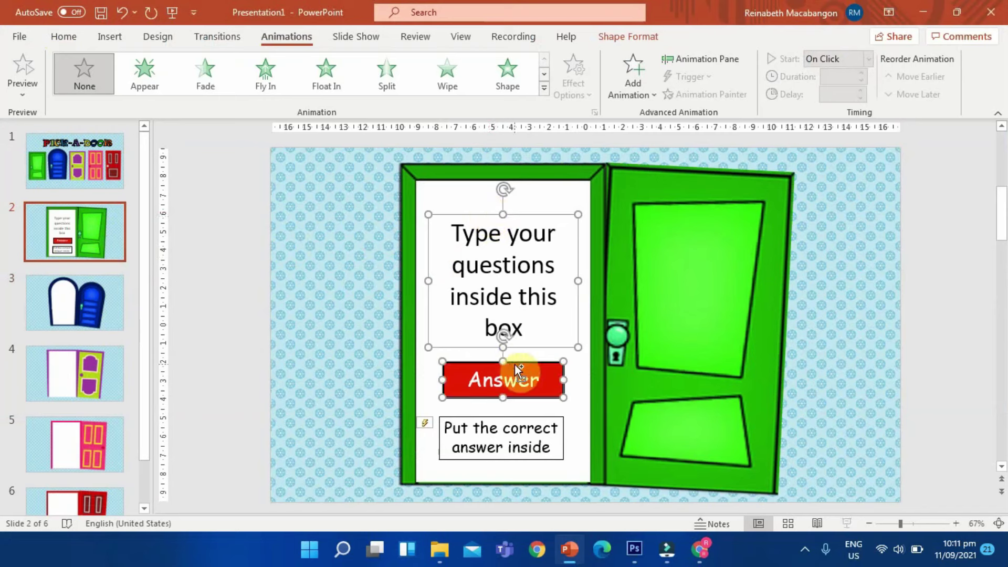
pyautogui.click(524, 283)
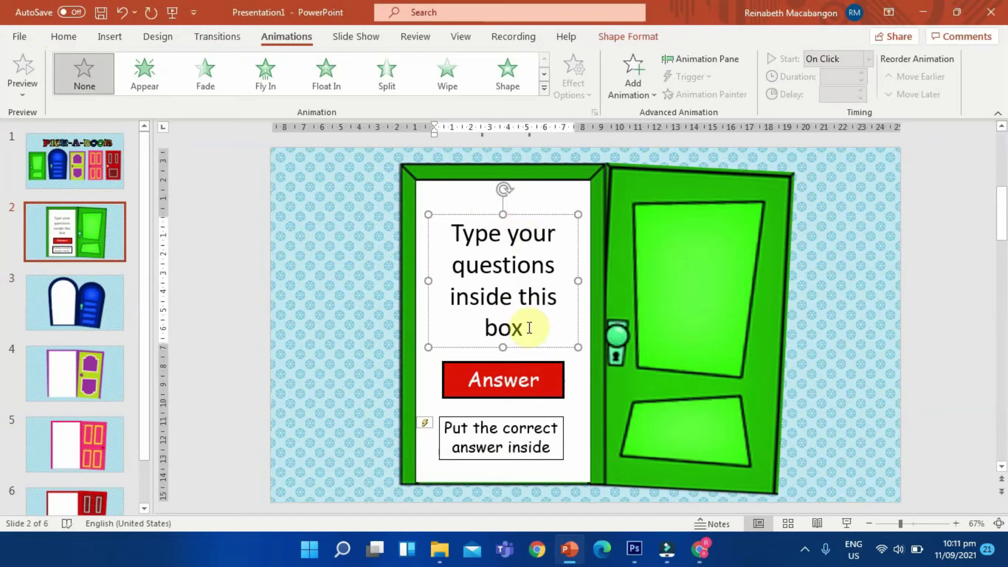
pyautogui.keyDown('shift'); pyautogui.click(528, 363); pyautogui.keyUp('shift')
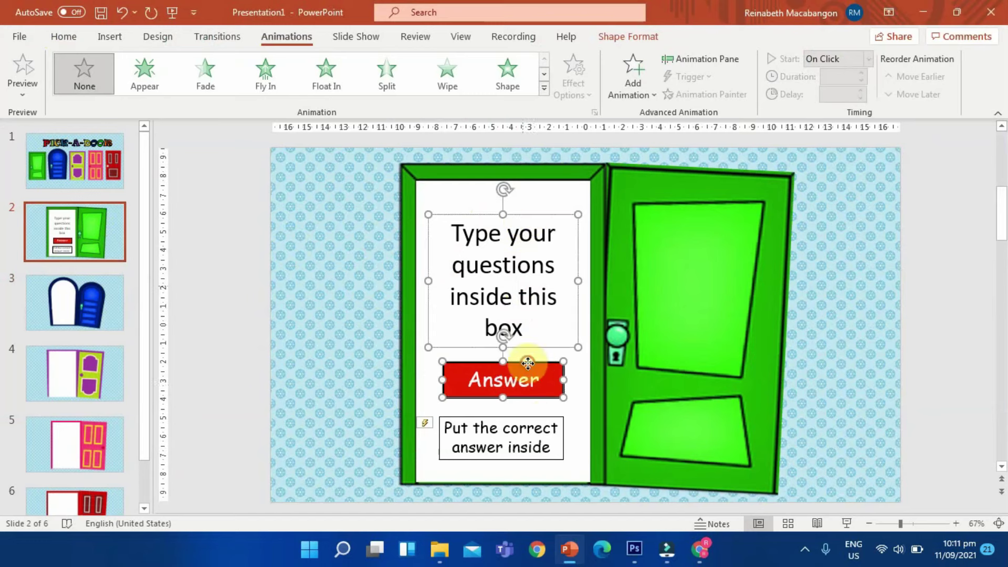
pyautogui.keyDown('shift'); pyautogui.click(531, 417); pyautogui.keyUp('shift')
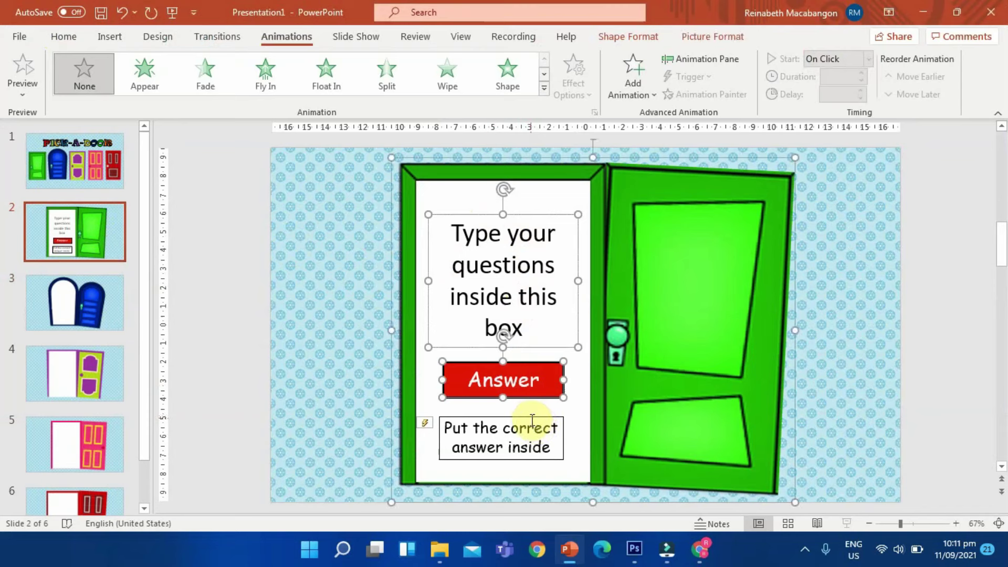
pyautogui.keyDown('shift'); pyautogui.click(569, 412); pyautogui.keyUp('shift')
pyautogui.keyDown('shift'); pyautogui.click(543, 420); pyautogui.keyUp('shift')
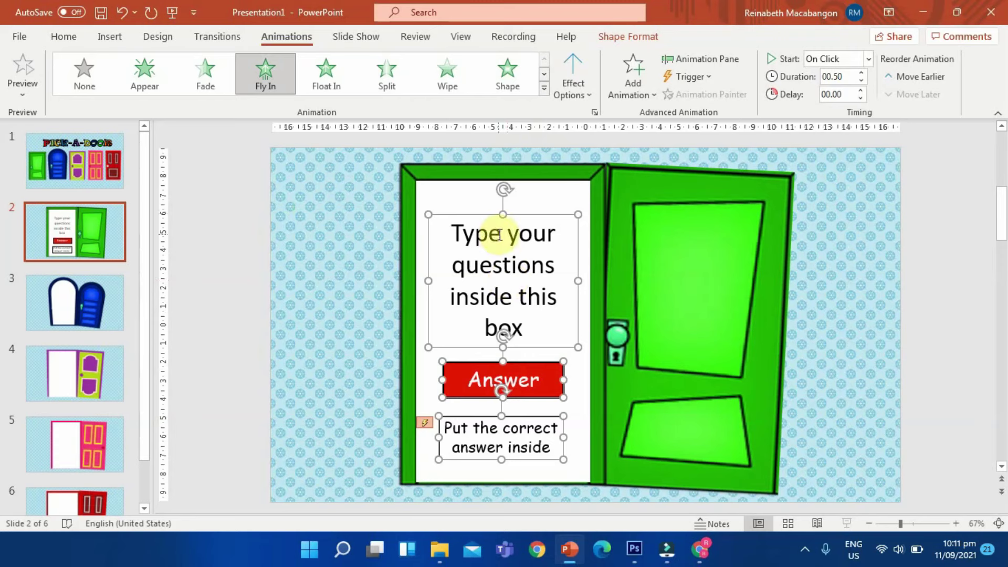
# Paste the three shapes onto slides 3 and 4, centring them in each door.
pyautogui.click(78, 292)
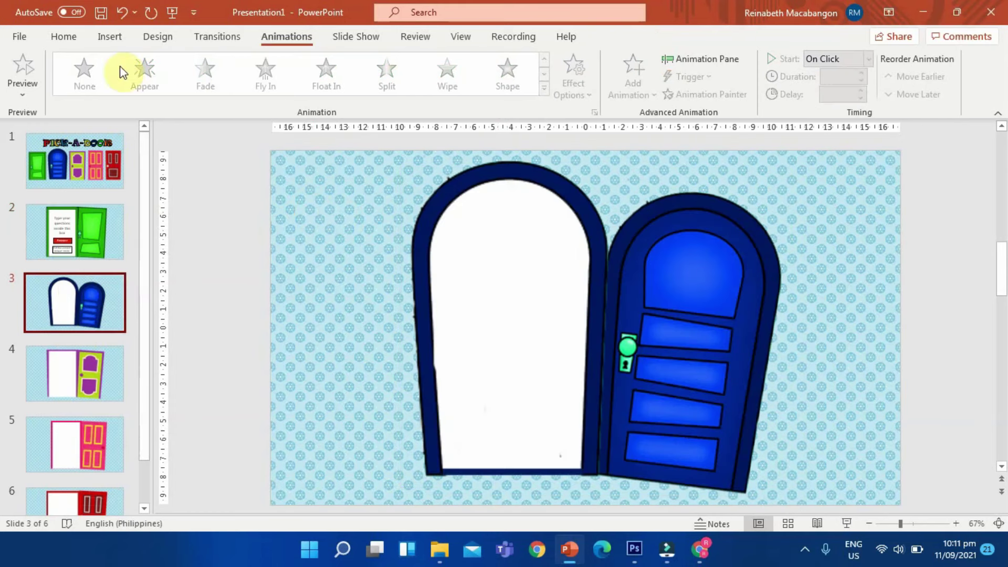
pyautogui.click(67, 39)
pyautogui.click(21, 66)
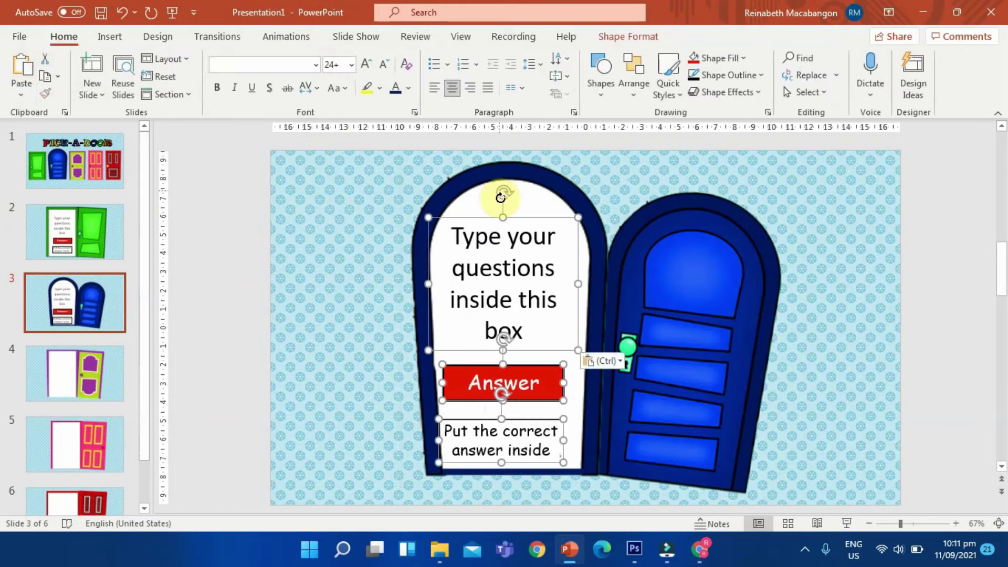
pyautogui.moveTo(525, 219); pyautogui.dragTo(534, 217)
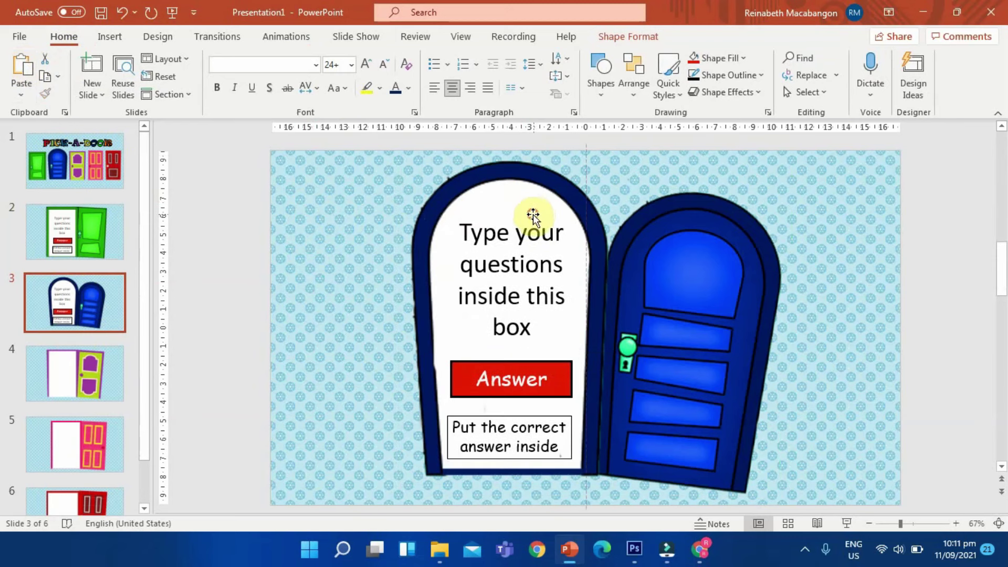
pyautogui.click(59, 391)
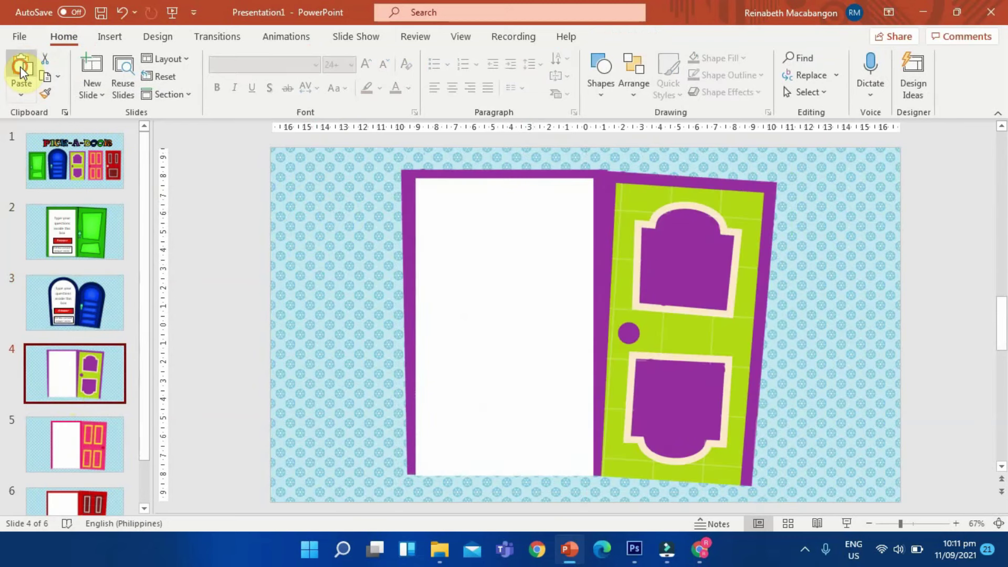
pyautogui.click(22, 66)
pyautogui.moveTo(540, 216); pyautogui.dragTo(538, 207)
# Paste the three shapes onto slides 5 and 6, positioning them inside the doors.
pyautogui.click(74, 444)
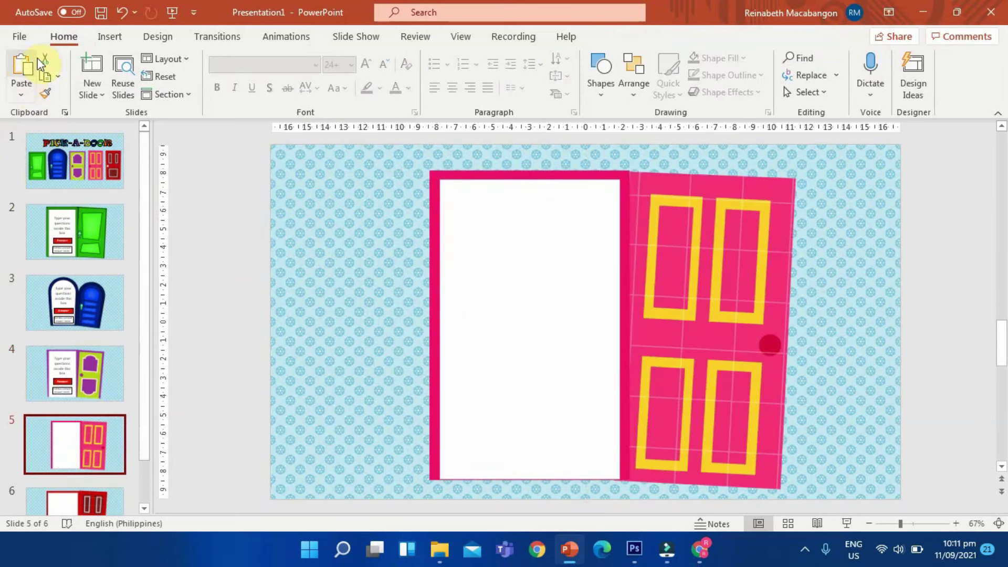
pyautogui.click(31, 67)
pyautogui.moveTo(607, 214); pyautogui.dragTo(576, 203)
pyautogui.scroll(-2, 93, 456)
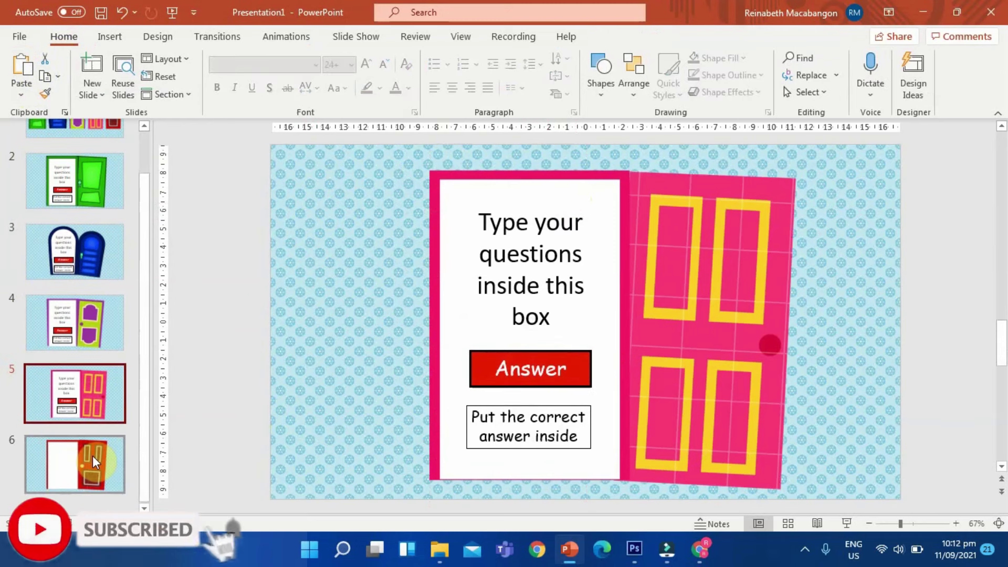
pyautogui.click(71, 478)
pyautogui.click(21, 67)
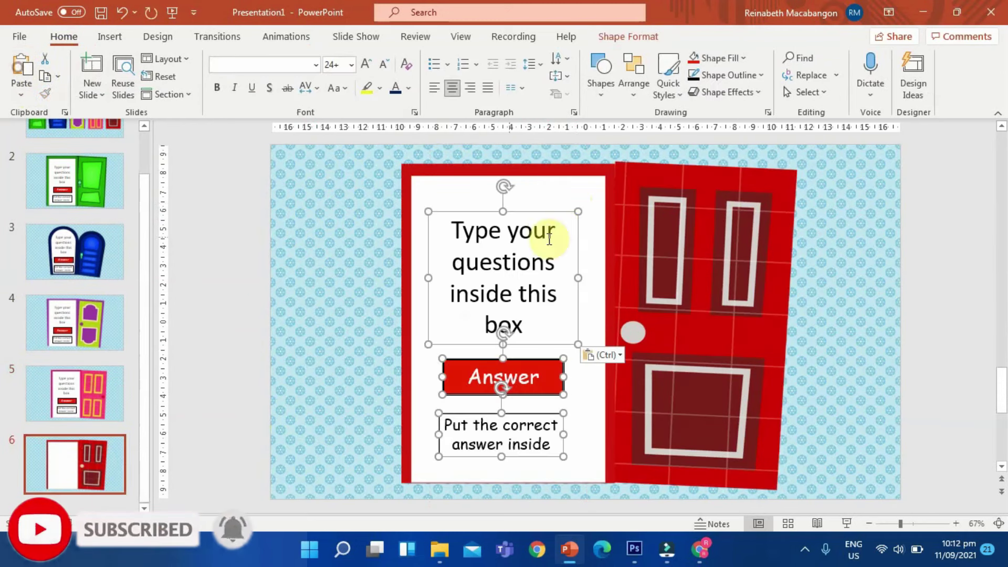
pyautogui.moveTo(559, 213); pyautogui.dragTo(567, 207)
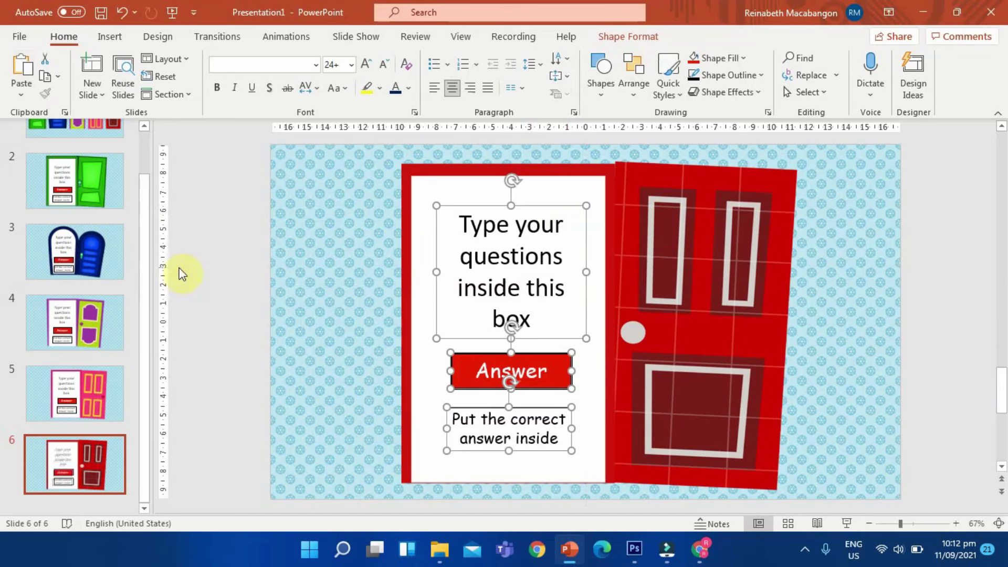
pyautogui.click(196, 244)
# Review slides 2–6, then open the PICK-A-DOOR title slide.
pyautogui.scroll(1, 78, 229)
pyautogui.click(78, 229)
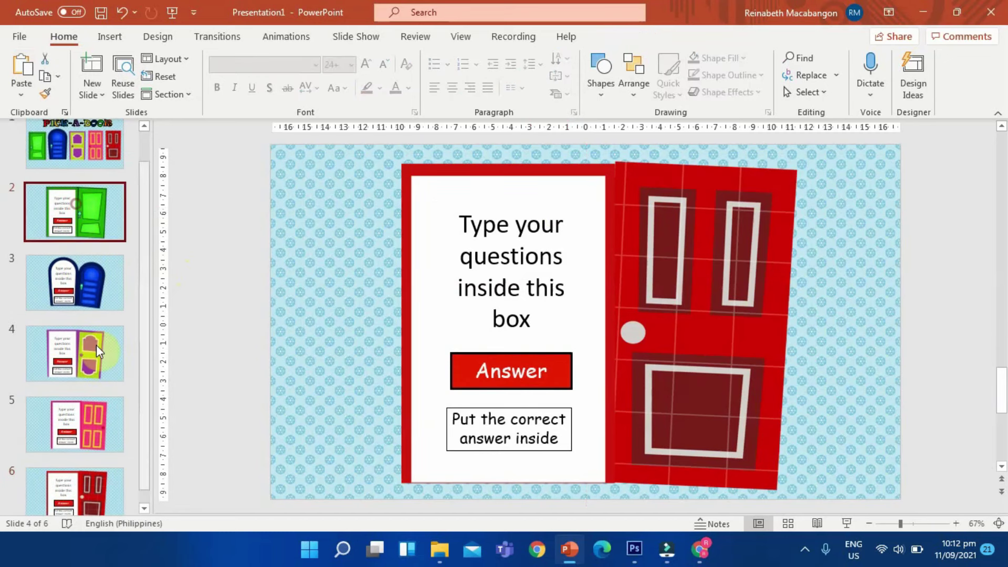
pyautogui.click(96, 345)
pyautogui.click(84, 270)
pyautogui.click(86, 423)
pyautogui.click(90, 482)
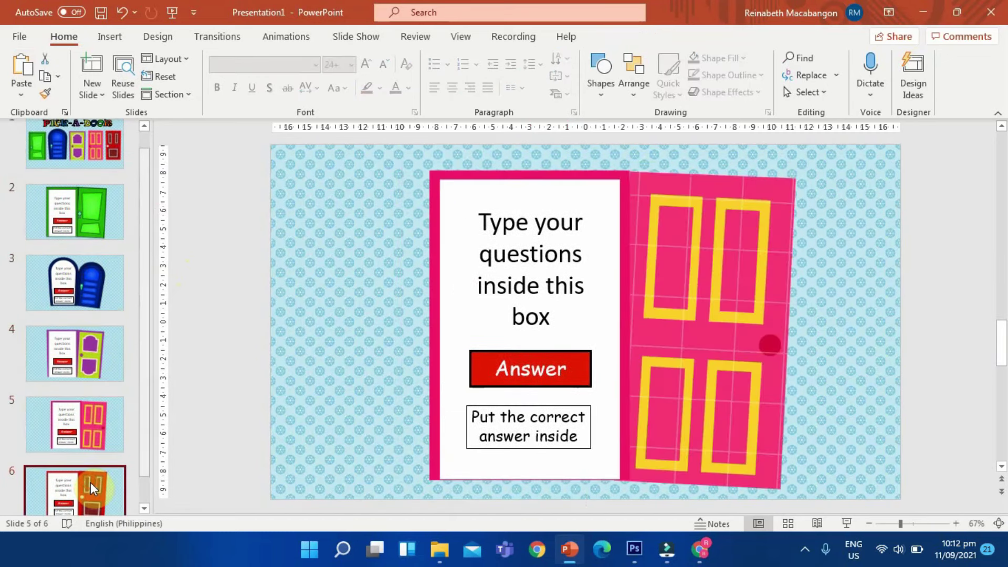
pyautogui.click(96, 399)
pyautogui.click(81, 326)
pyautogui.click(75, 245)
pyautogui.click(73, 192)
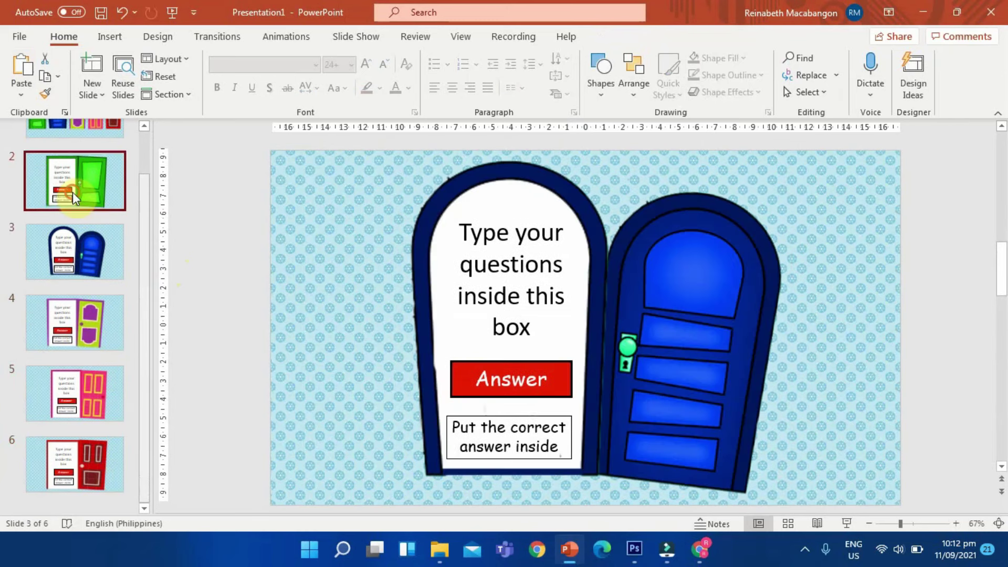
pyautogui.scroll(1, 103, 301)
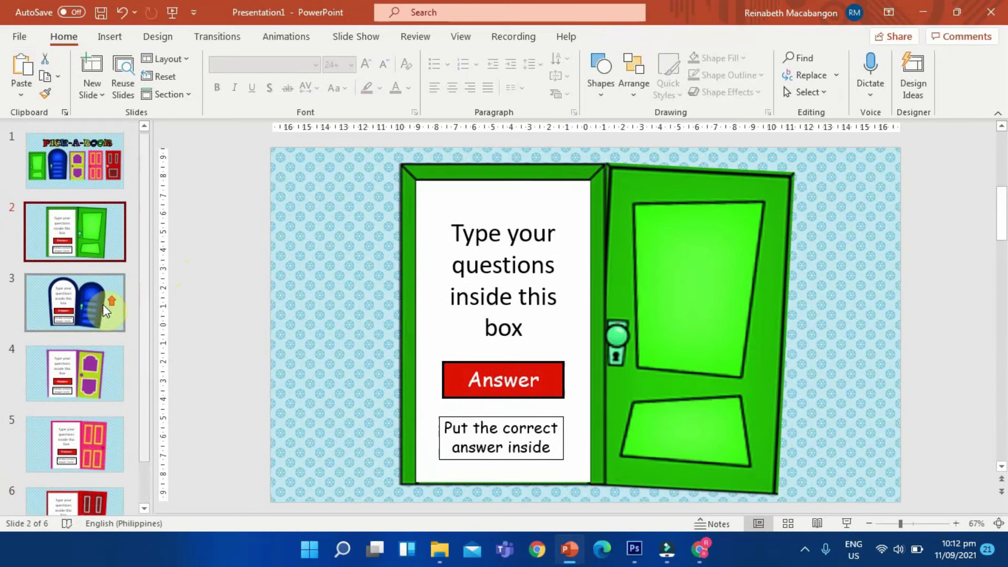
pyautogui.click(87, 173)
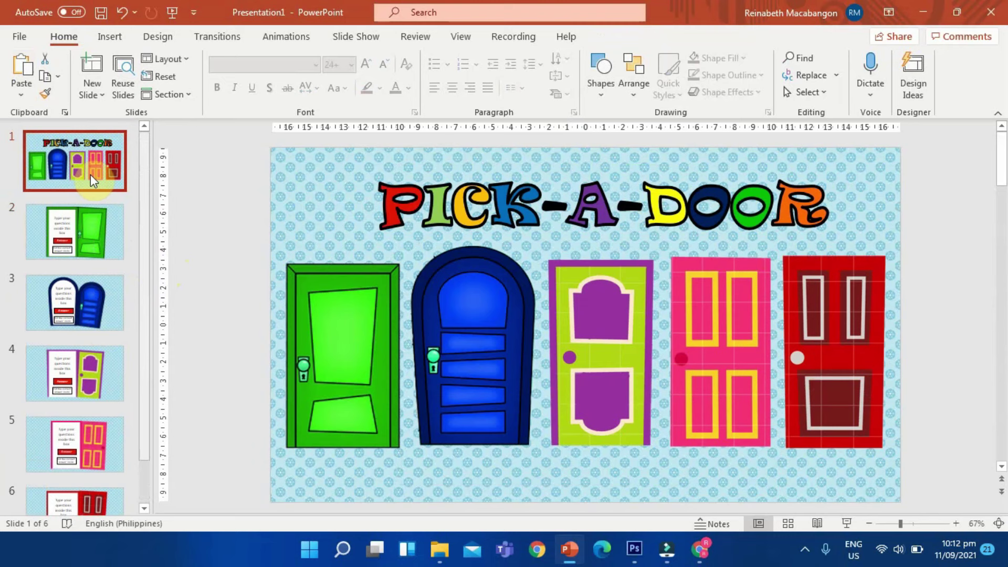
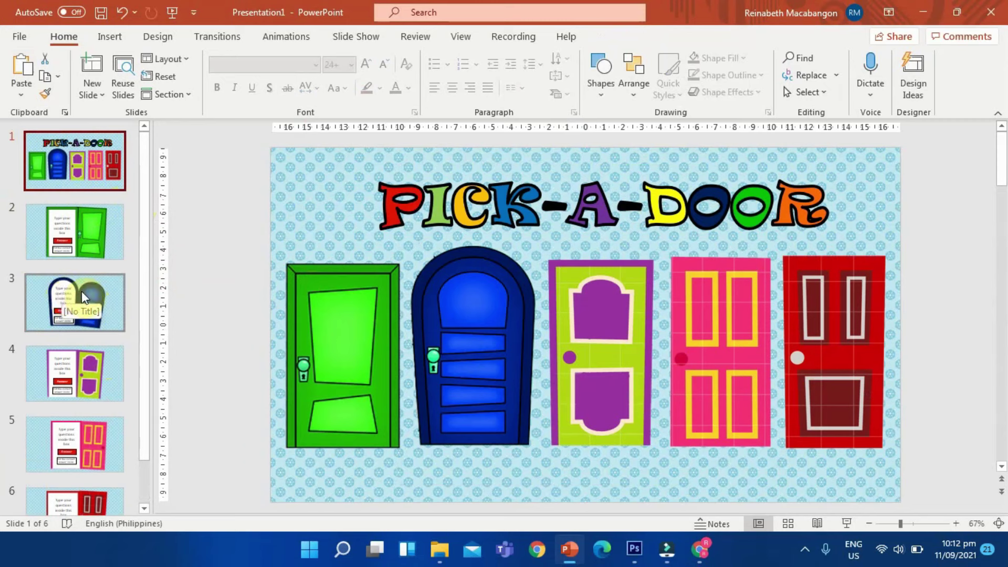
# Check the green door's question slide, then return to the title slide and reselect the green door.
pyautogui.click(348, 313)
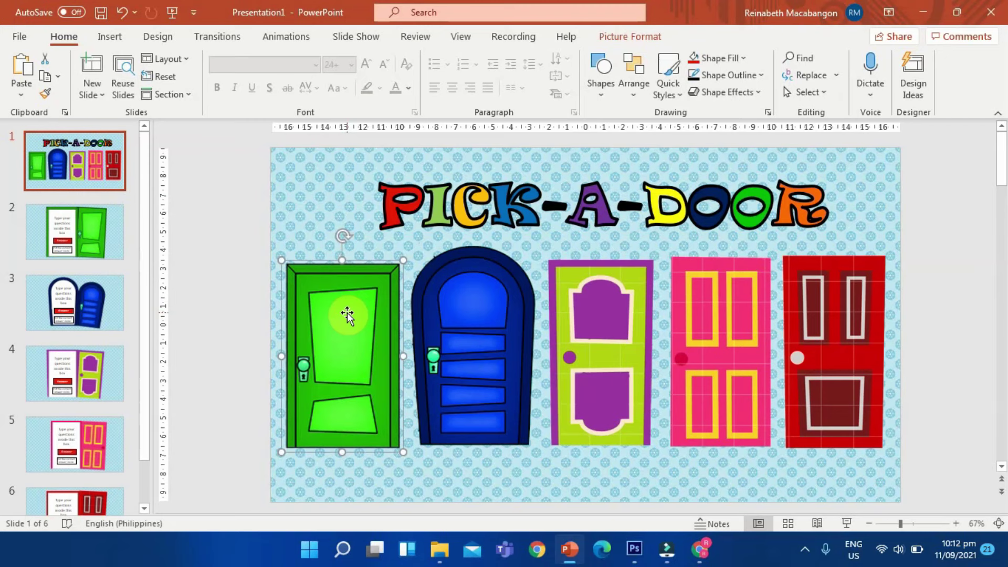
pyautogui.click(103, 248)
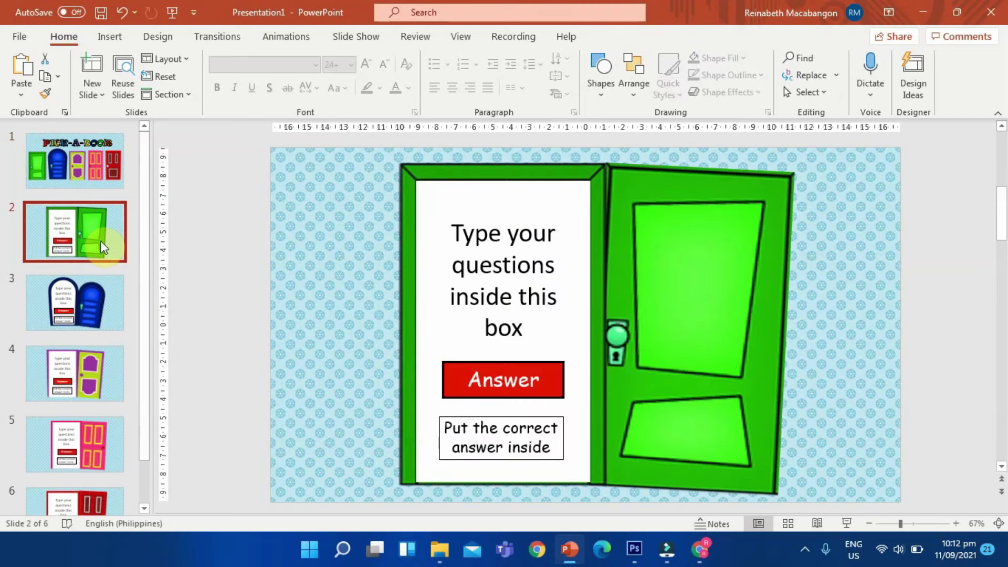
pyautogui.click(81, 172)
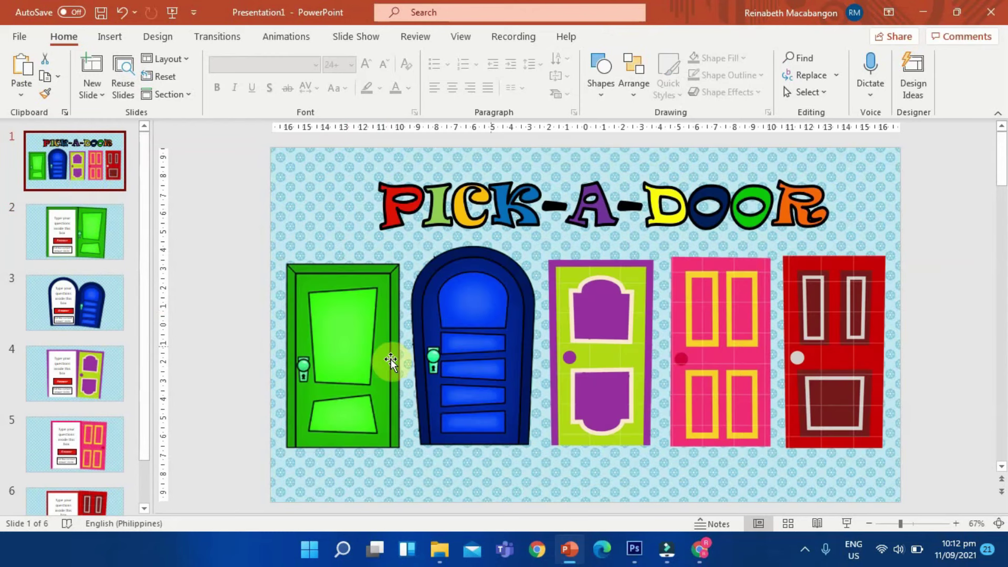
pyautogui.click(366, 286)
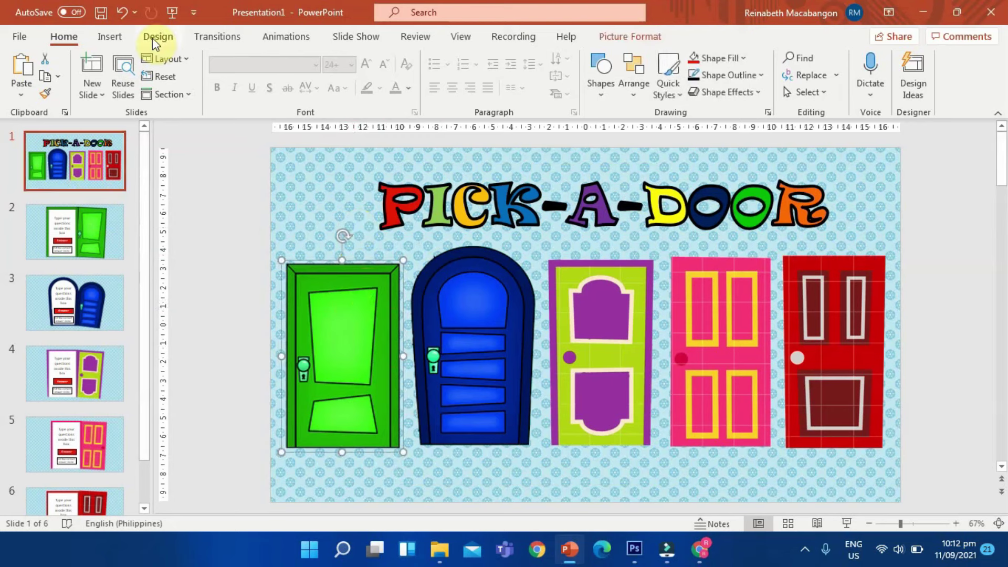
# Give the green door an action that hyperlinks to Slide 2.
pyautogui.click(106, 41)
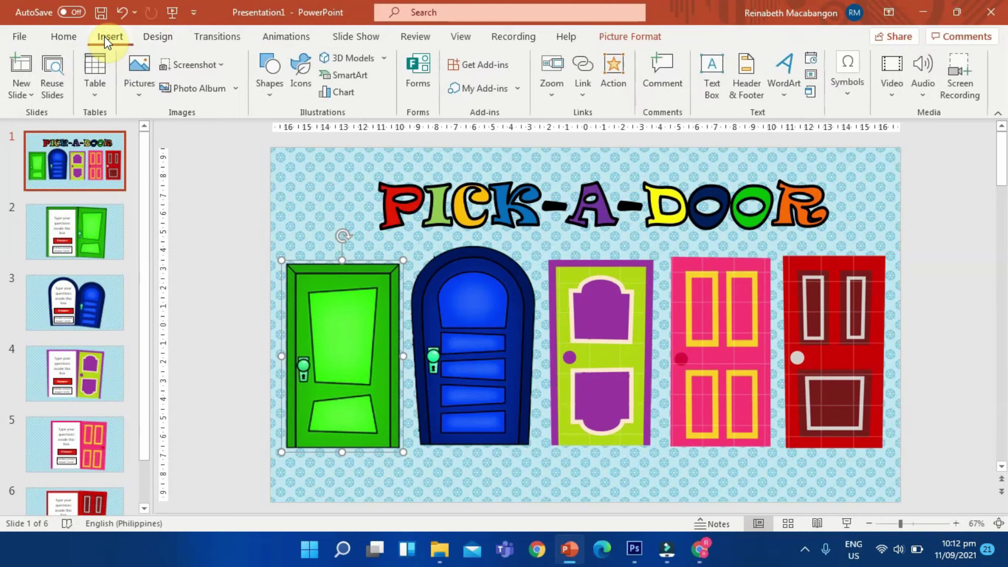
pyautogui.click(616, 67)
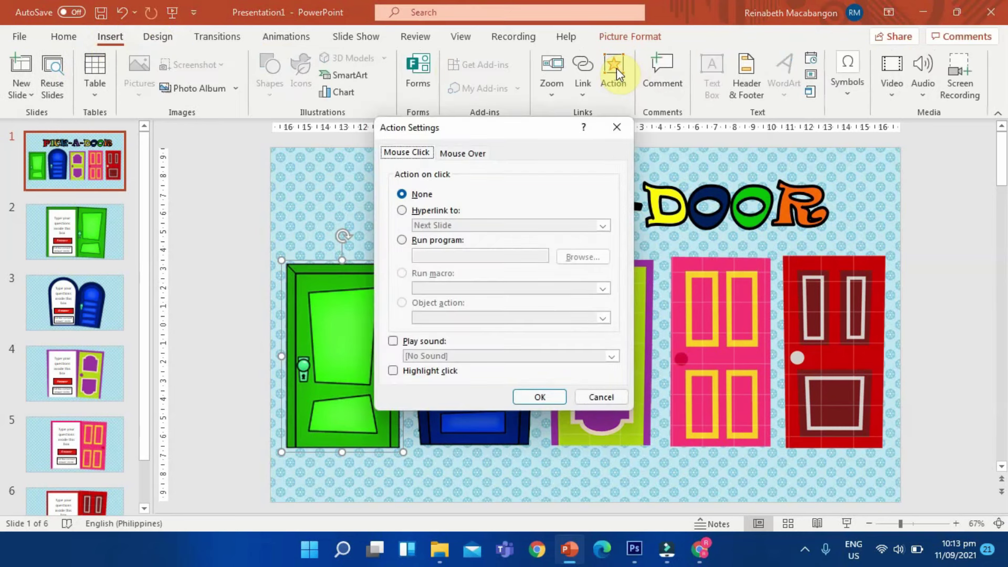
pyautogui.click(403, 211)
pyautogui.click(447, 226)
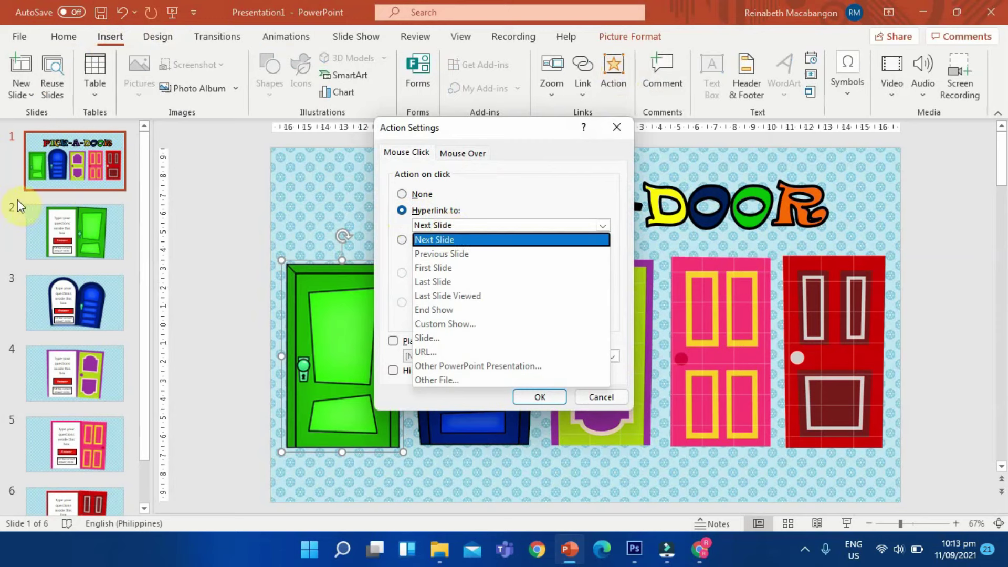
pyautogui.click(446, 339)
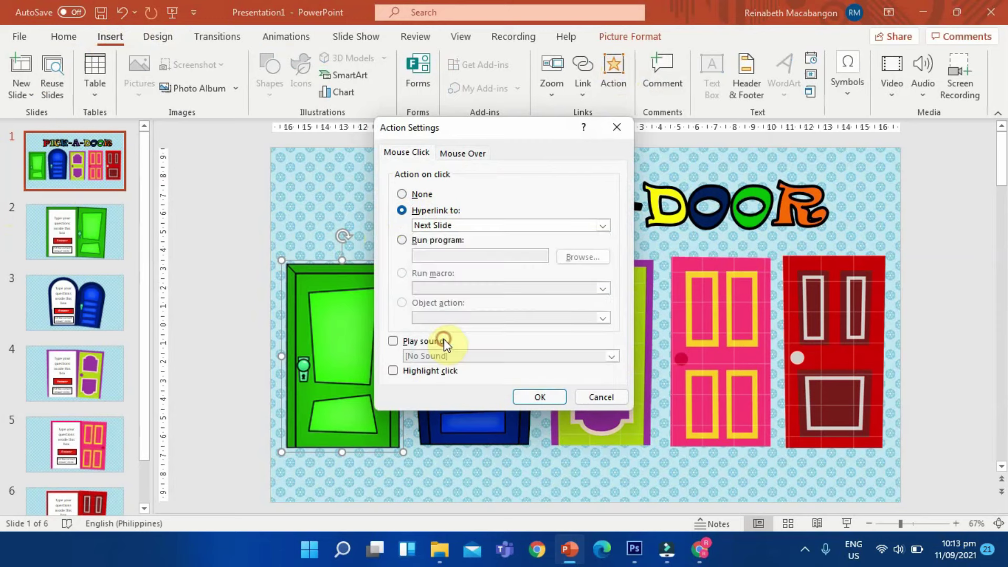
pyautogui.click(348, 215)
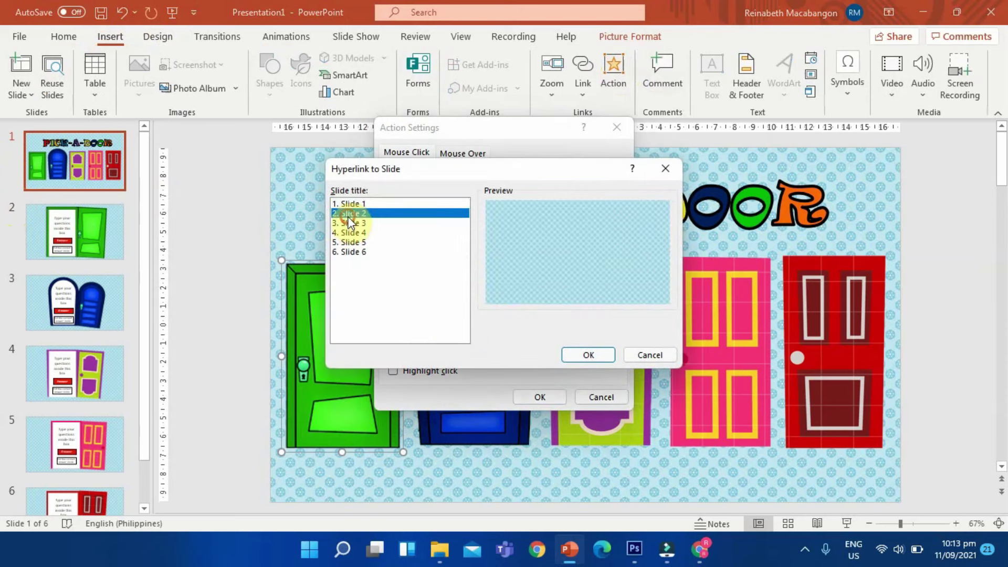
pyautogui.click(580, 355)
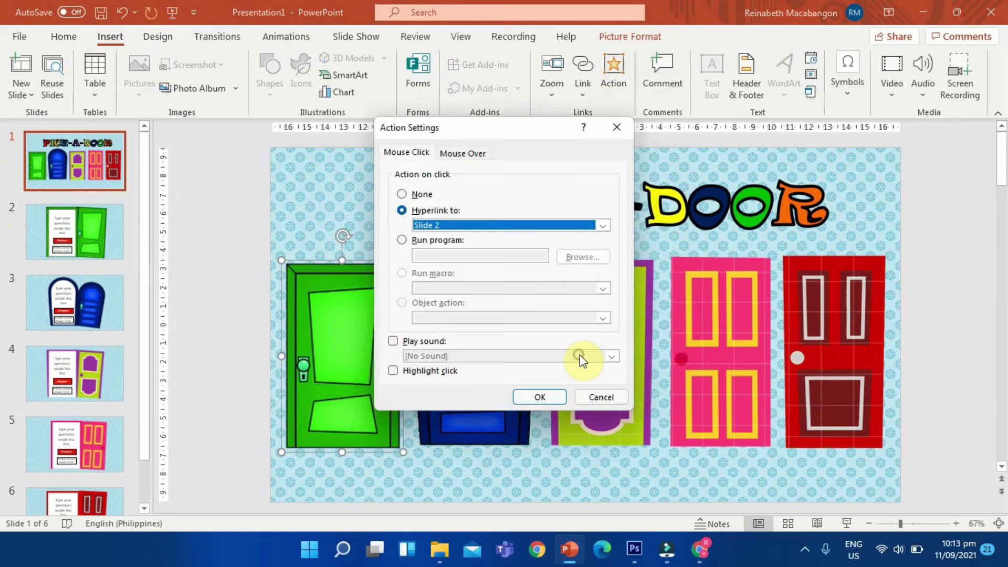
pyautogui.click(544, 394)
# Give the blue door an action that hyperlinks to Slide 3.
pyautogui.click(498, 309)
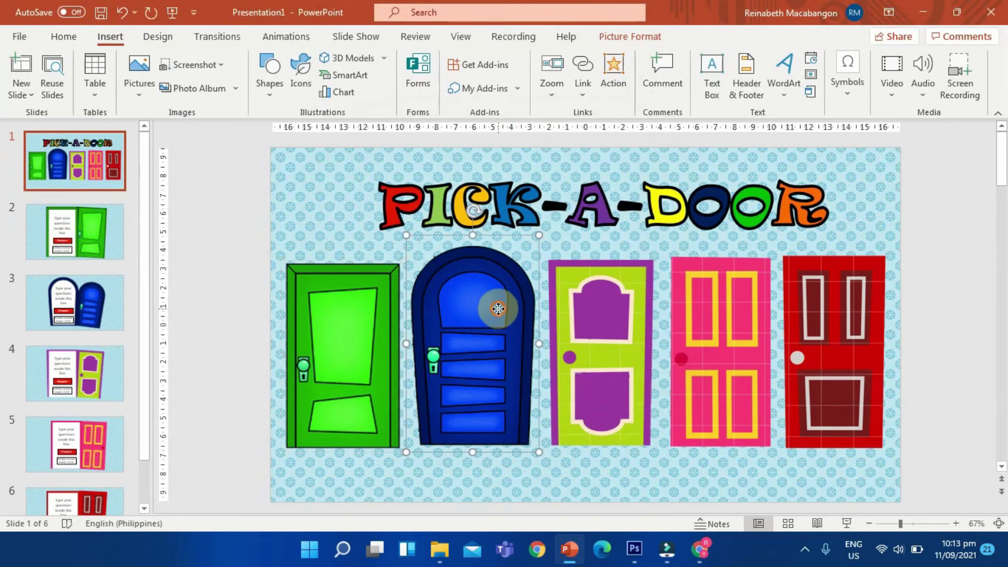
pyautogui.click(610, 70)
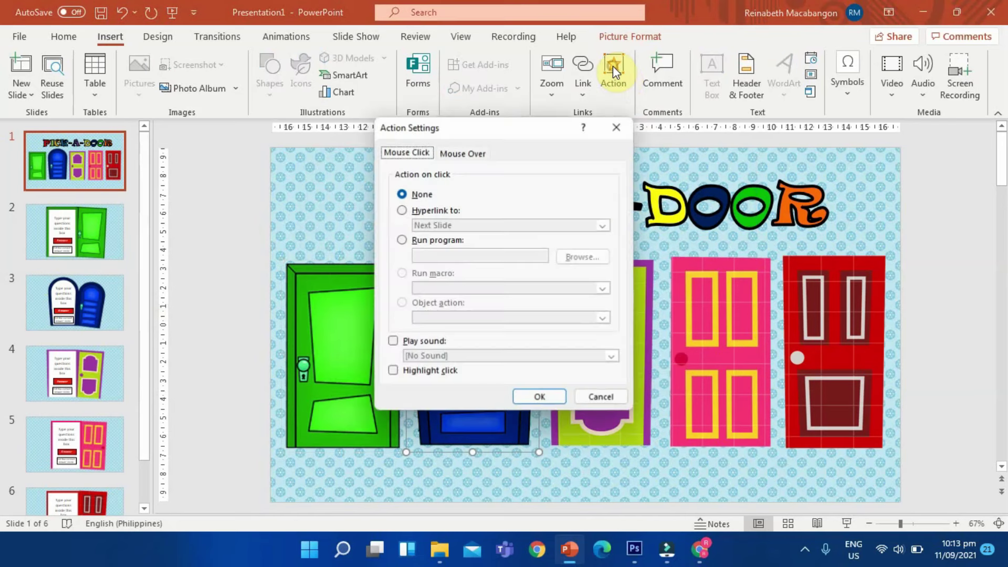
pyautogui.click(404, 210)
pyautogui.click(435, 224)
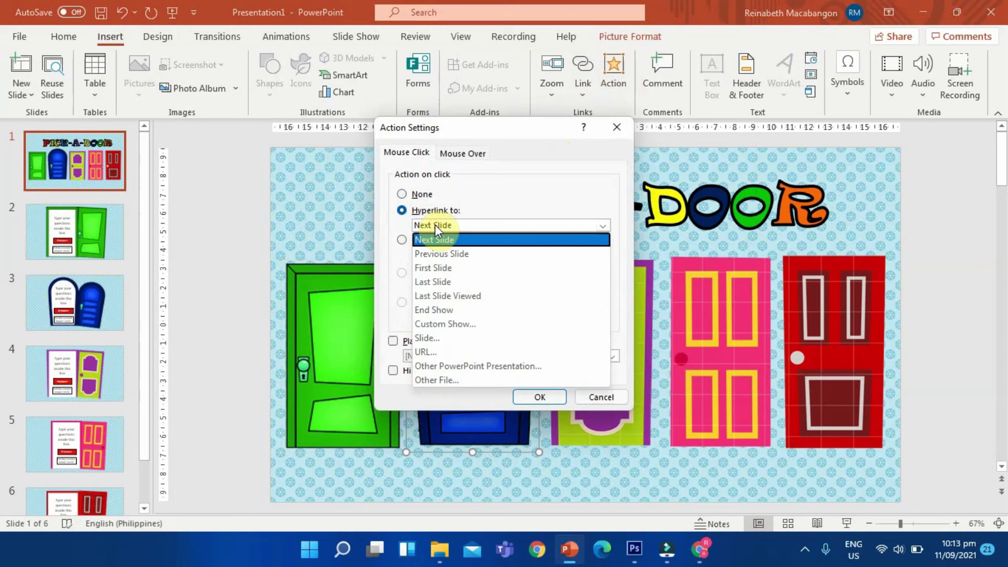
pyautogui.click(441, 338)
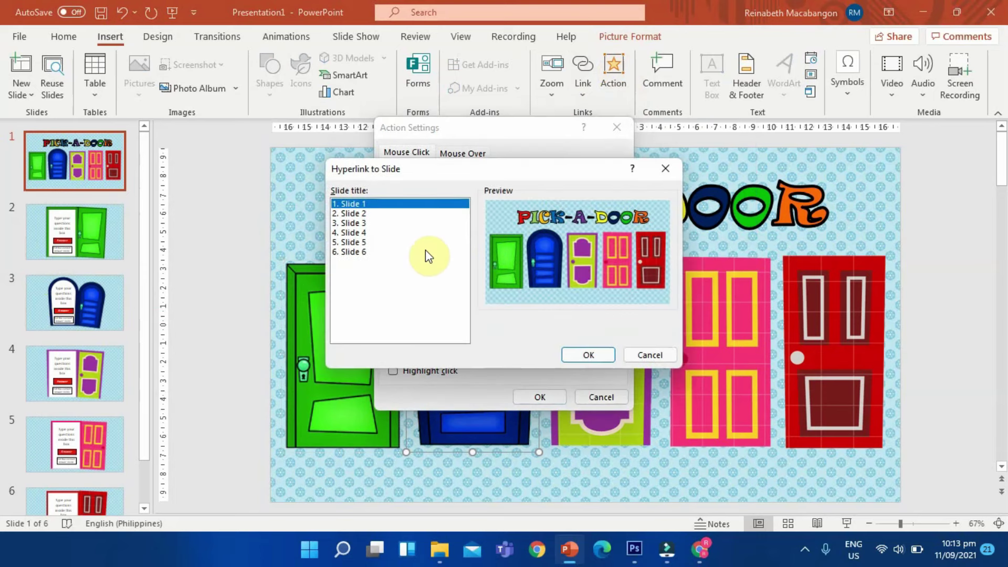
pyautogui.click(352, 223)
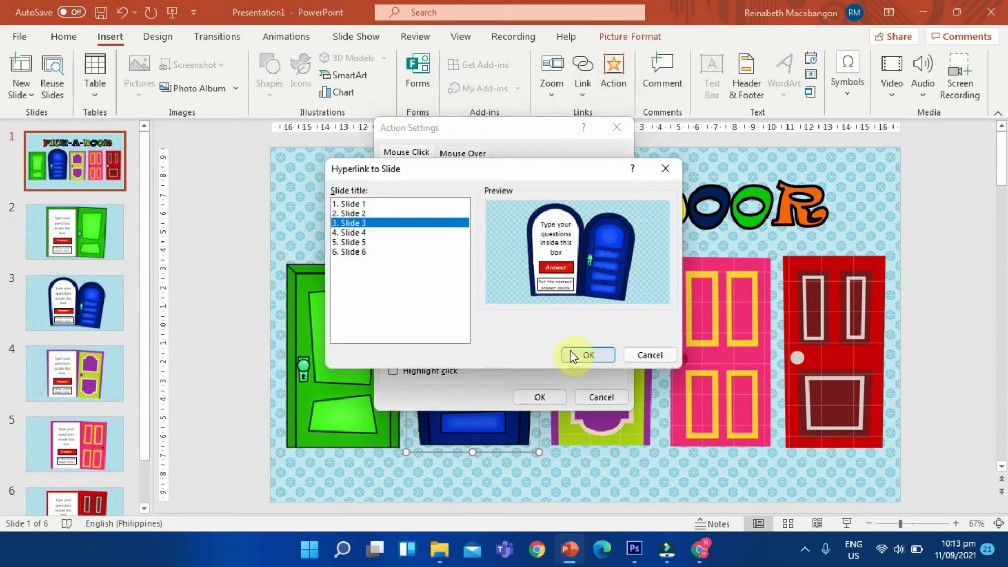
pyautogui.click(587, 355)
pyautogui.click(540, 397)
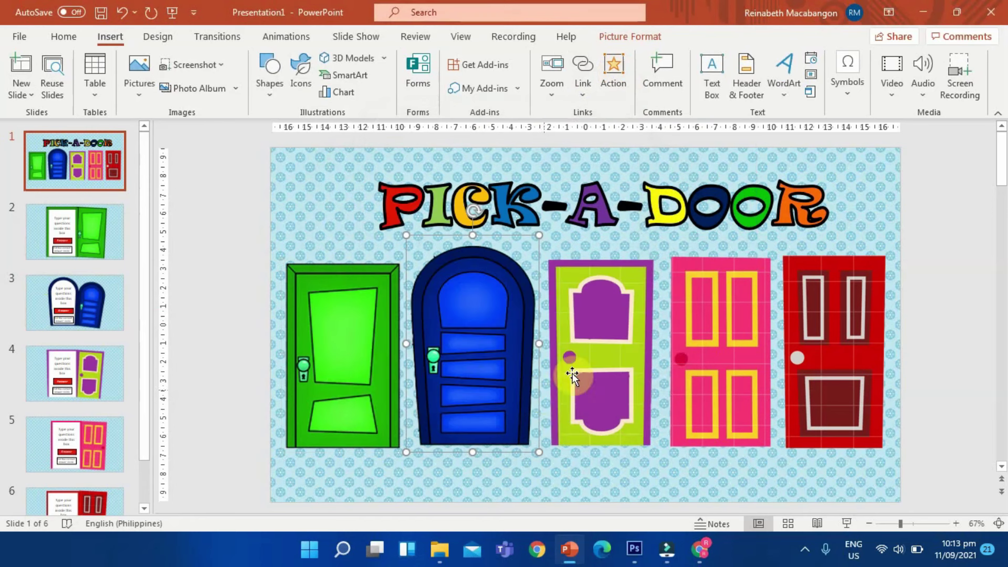
# Give the purple door an action that hyperlinks to Slide 4.
pyautogui.click(612, 295)
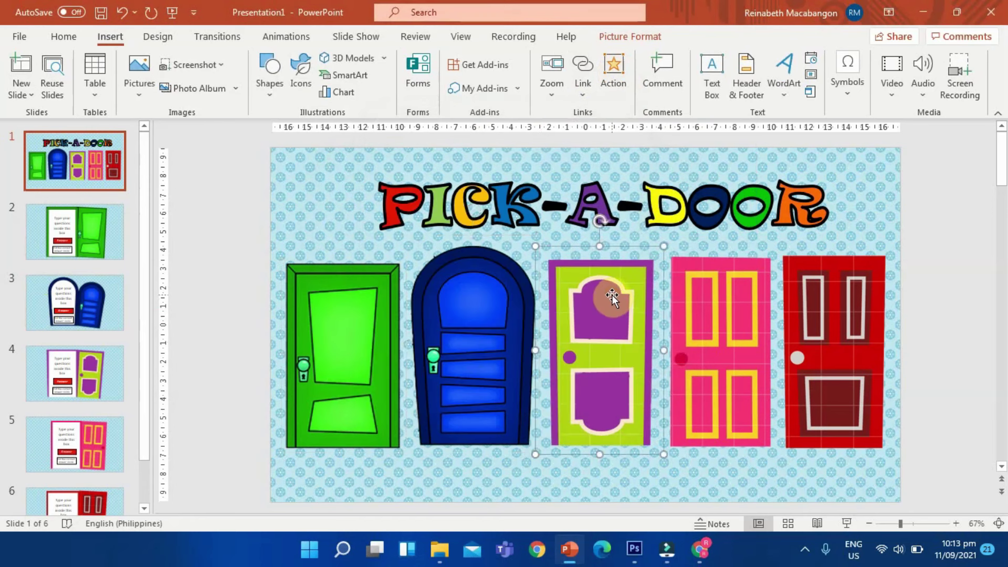
pyautogui.click(619, 68)
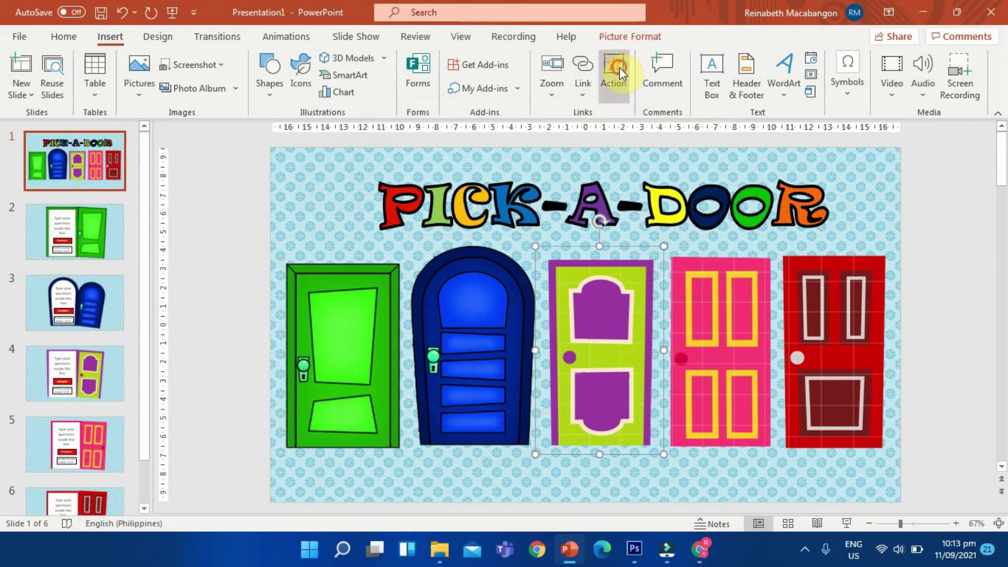
pyautogui.click(405, 210)
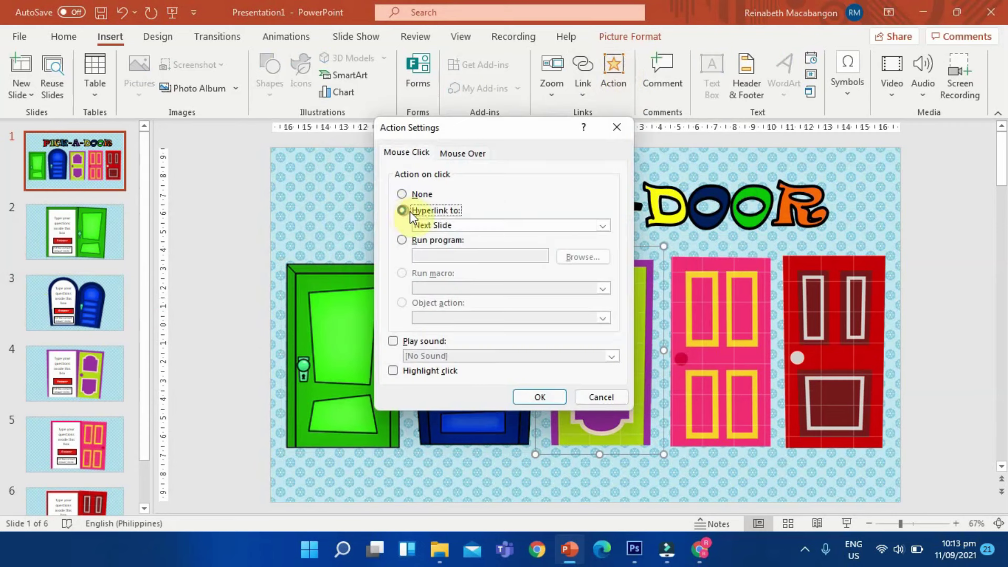
pyautogui.click(452, 225)
pyautogui.click(473, 337)
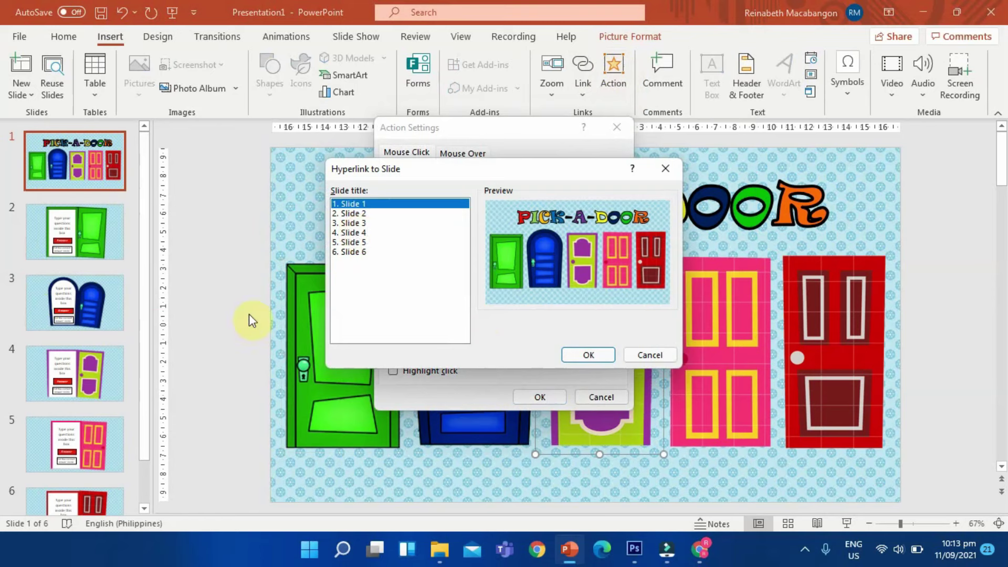
pyautogui.click(357, 232)
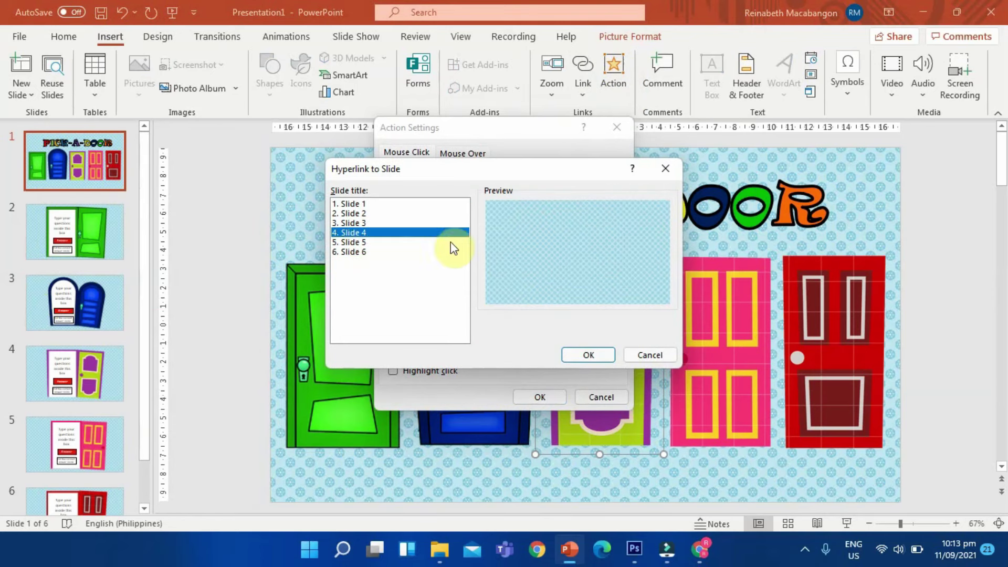
pyautogui.click(594, 356)
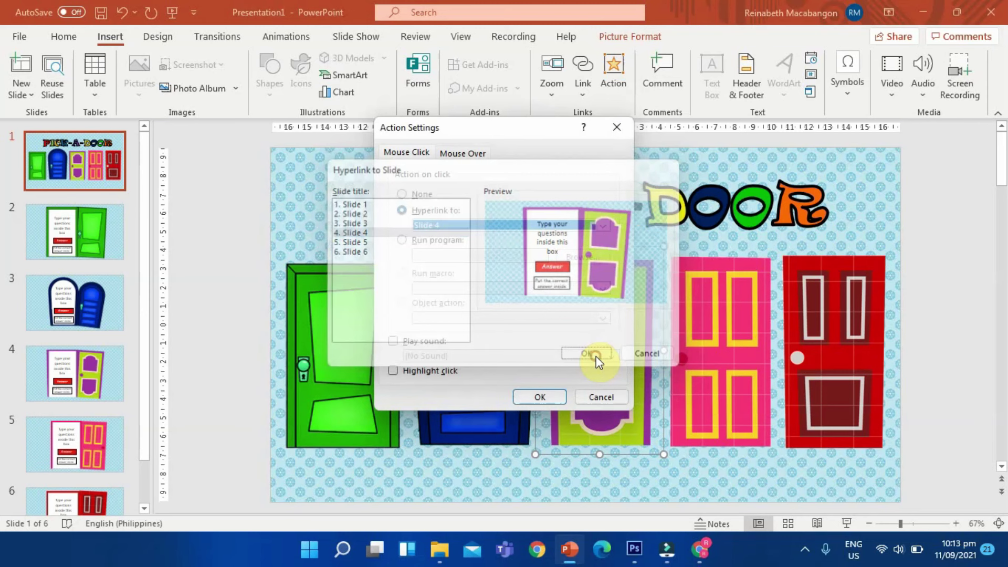
pyautogui.click(544, 402)
# Give the pink door an action that hyperlinks to Slide 5.
pyautogui.click(734, 301)
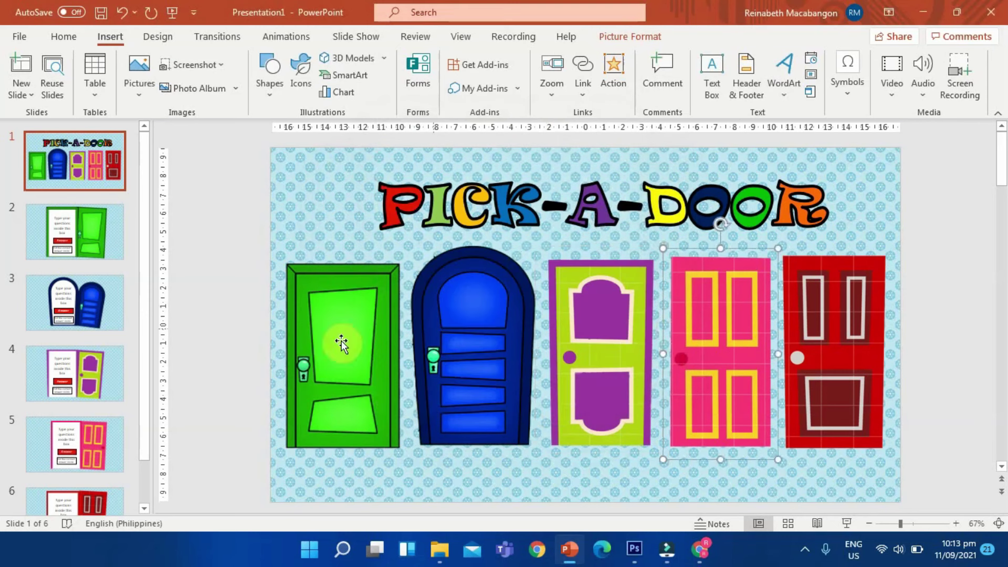
pyautogui.scroll(-1, 115, 396)
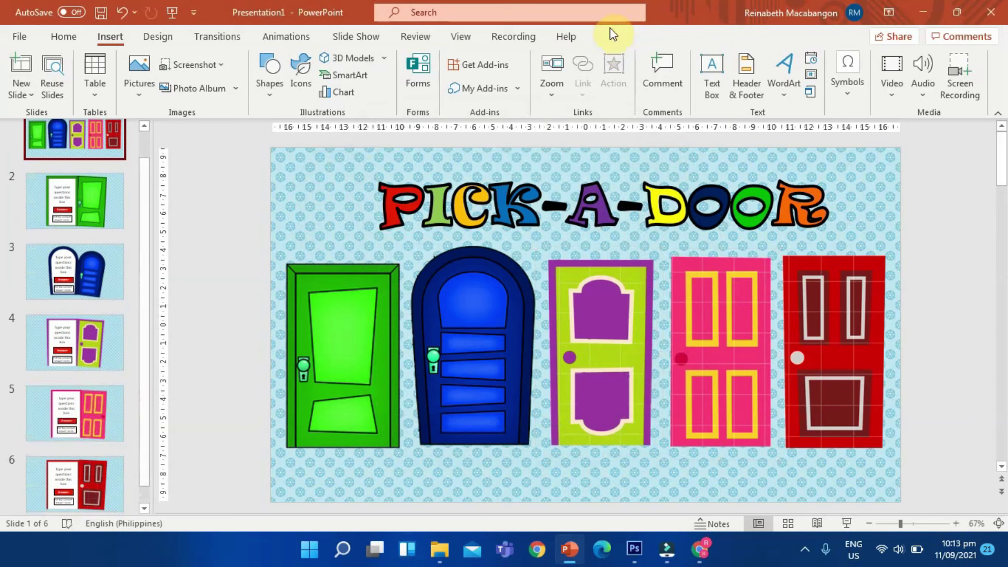
pyautogui.click(766, 325)
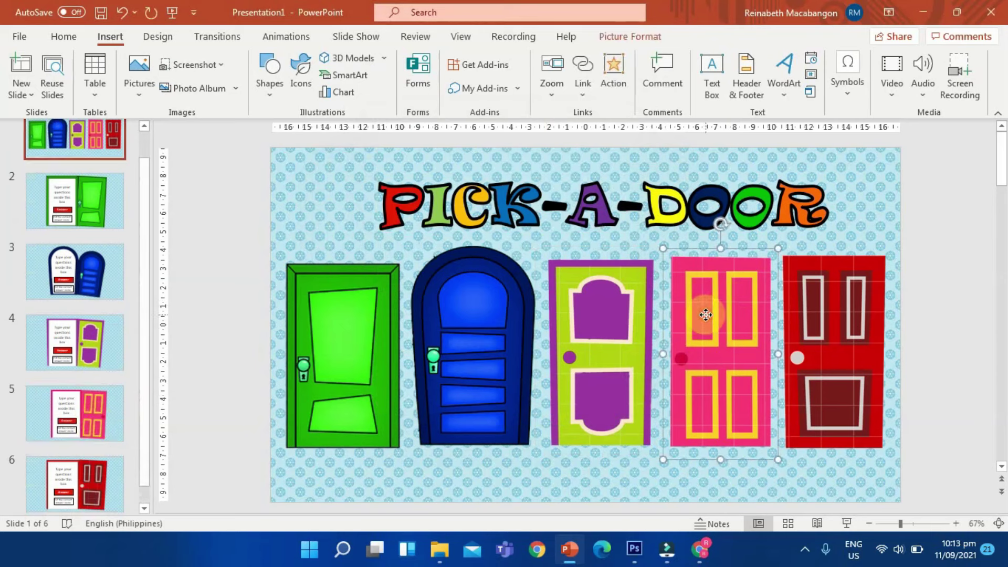
pyautogui.click(616, 53)
pyautogui.click(416, 210)
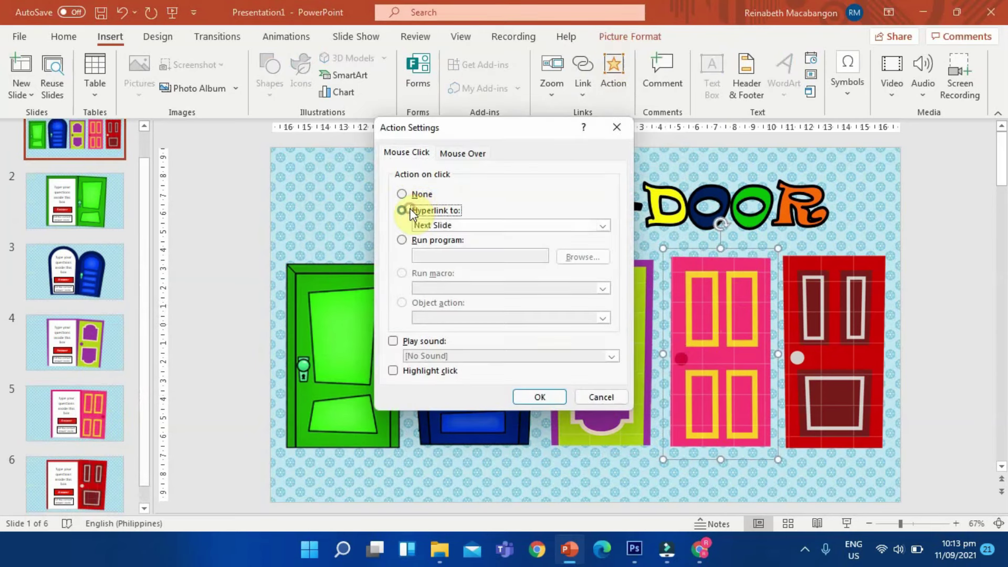
pyautogui.click(454, 227)
pyautogui.click(444, 337)
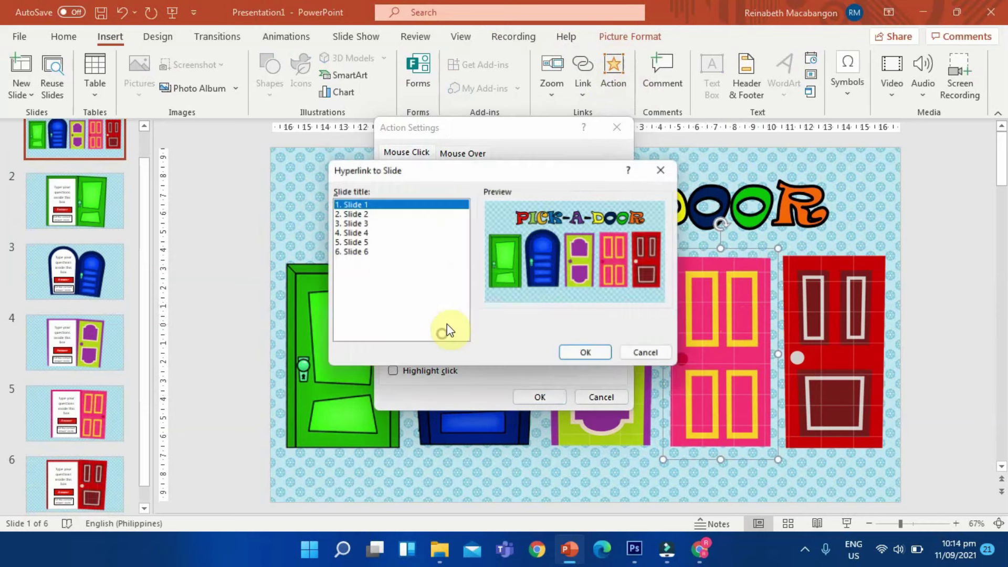
pyautogui.click(351, 242)
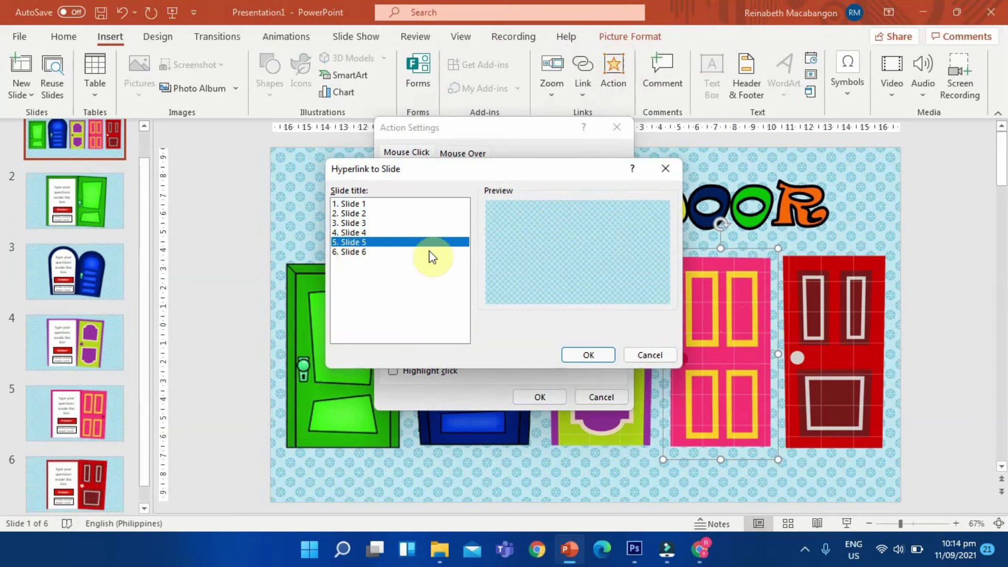
pyautogui.click(589, 355)
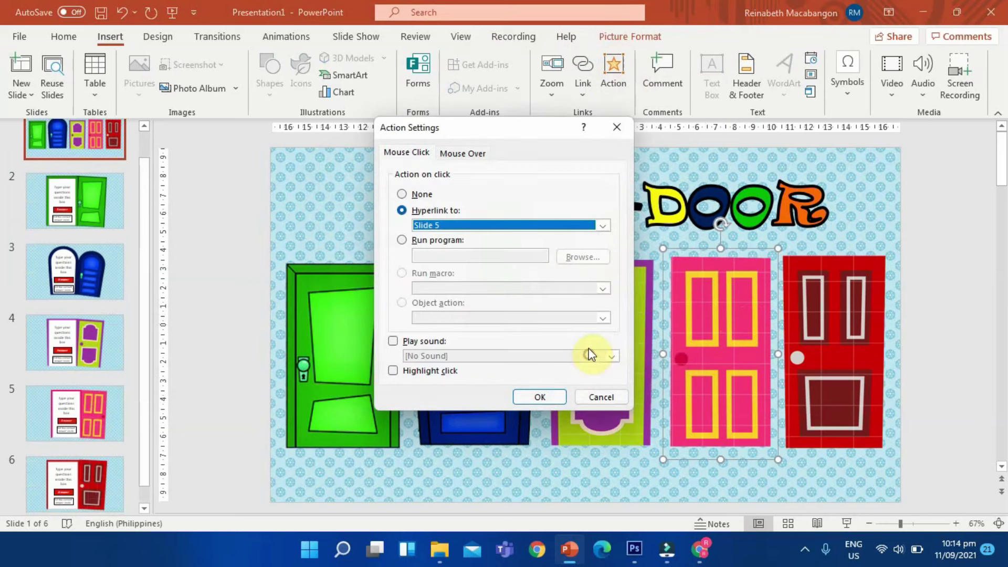
pyautogui.click(540, 397)
# Give the red door an action that hyperlinks to Slide 6.
pyautogui.click(836, 304)
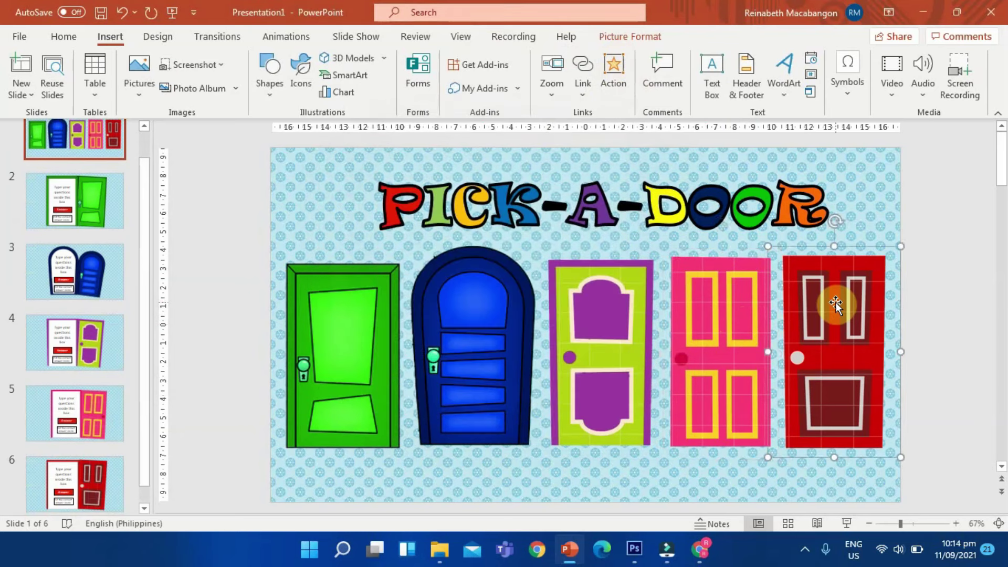
pyautogui.click(613, 64)
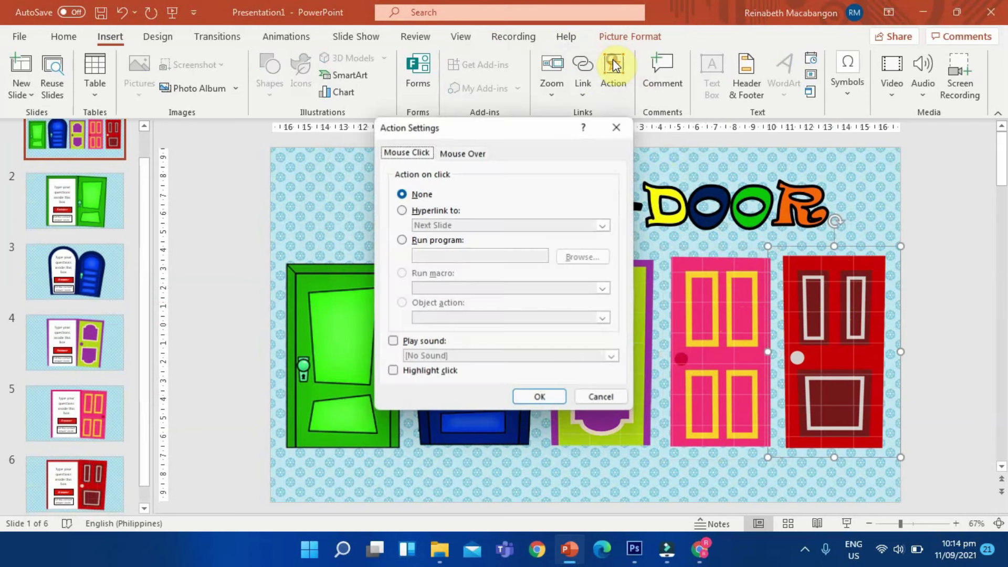
pyautogui.click(403, 211)
pyautogui.click(430, 225)
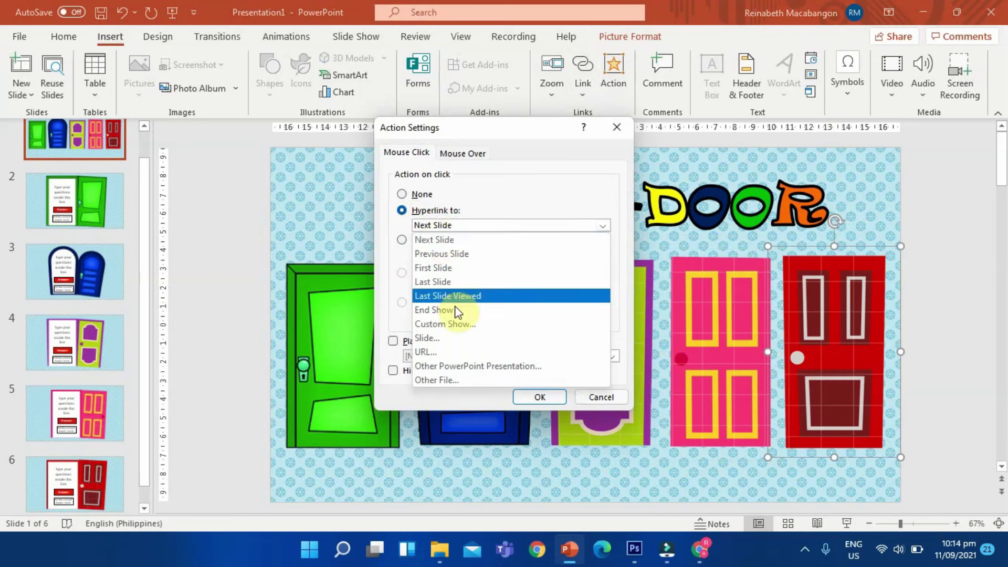
pyautogui.click(441, 338)
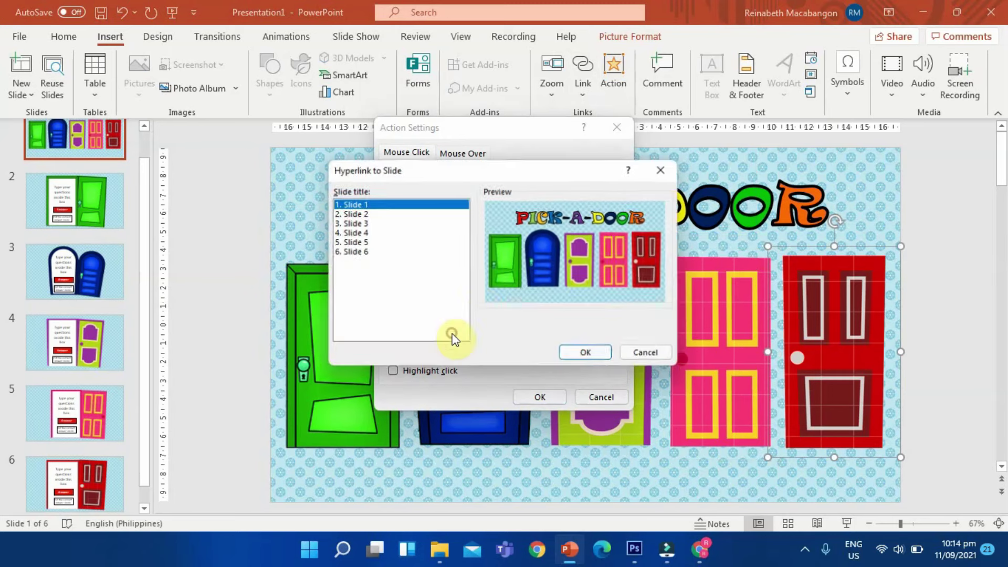
pyautogui.click(371, 255)
pyautogui.click(587, 355)
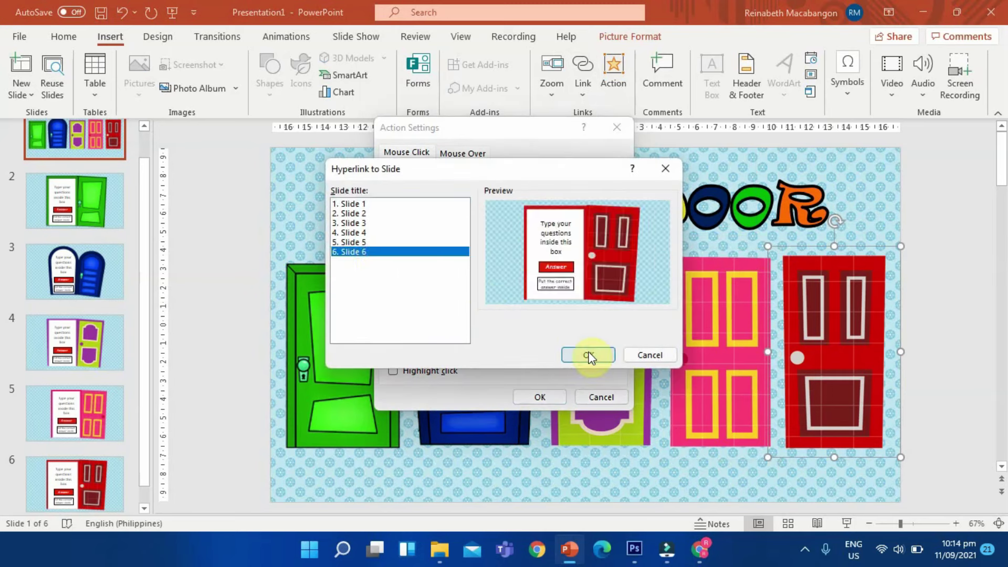
pyautogui.click(557, 395)
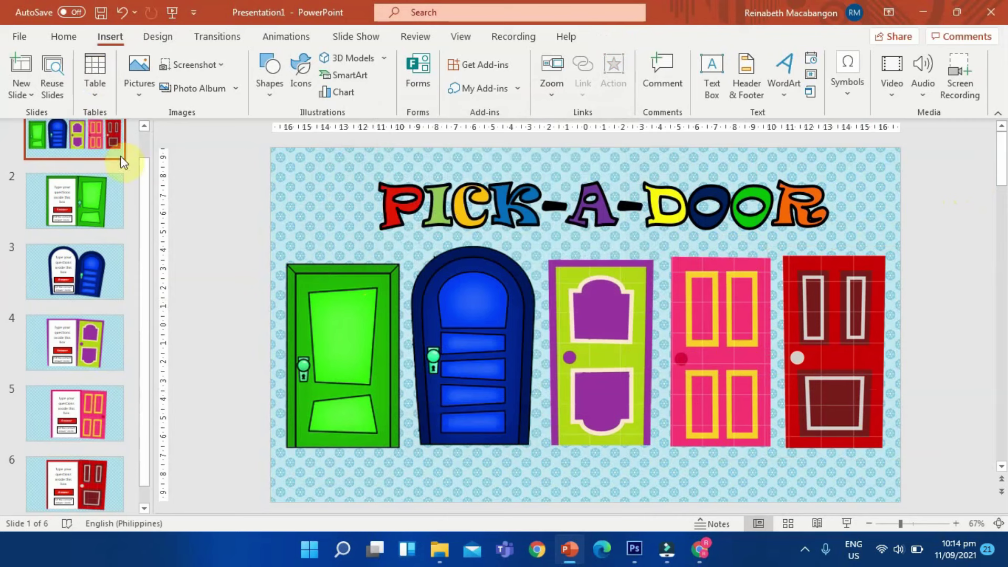
# Apply the Doors transition, 01.40 duration, to all six slides.
pyautogui.scroll(1, 126, 155)
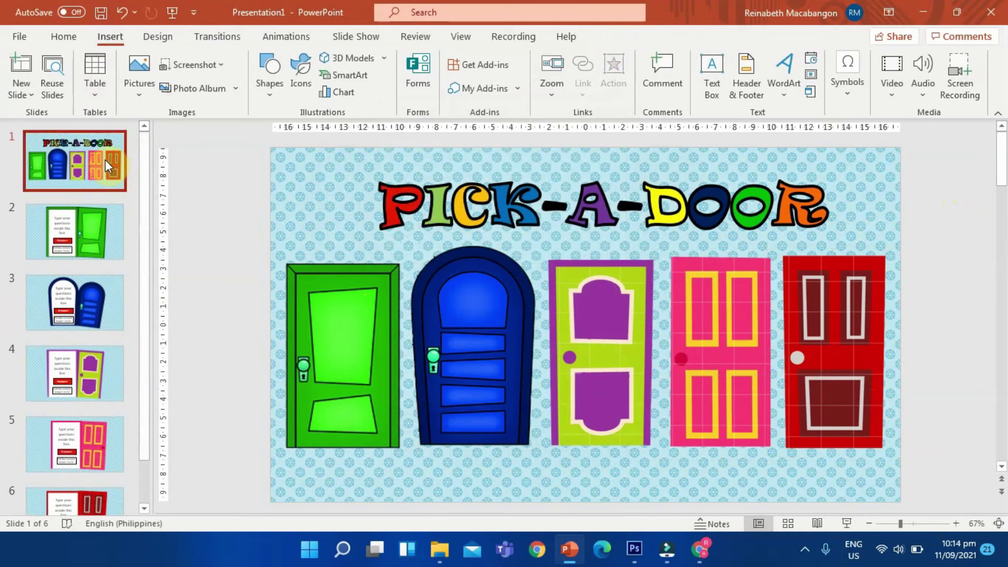
pyautogui.click(223, 37)
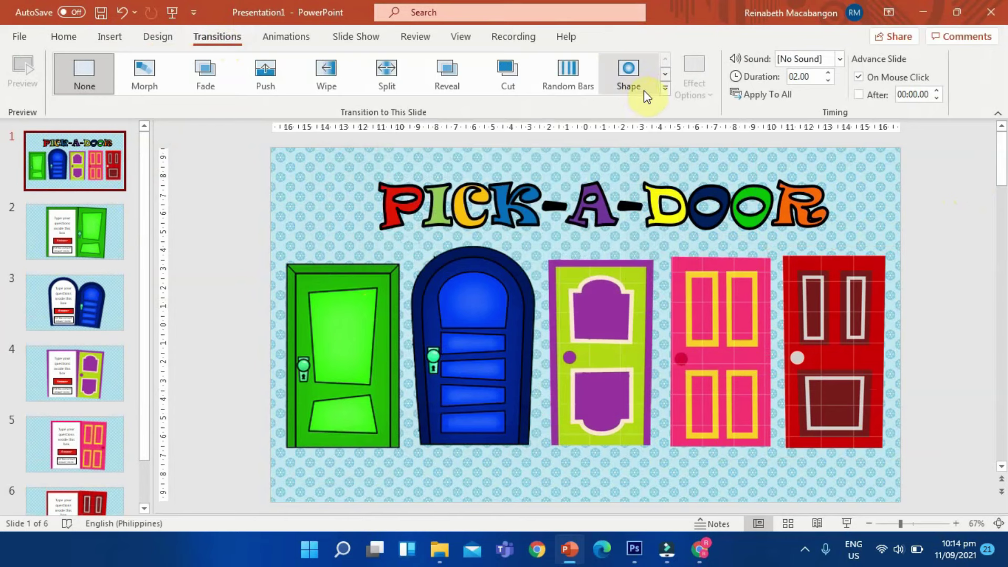
pyautogui.click(665, 87)
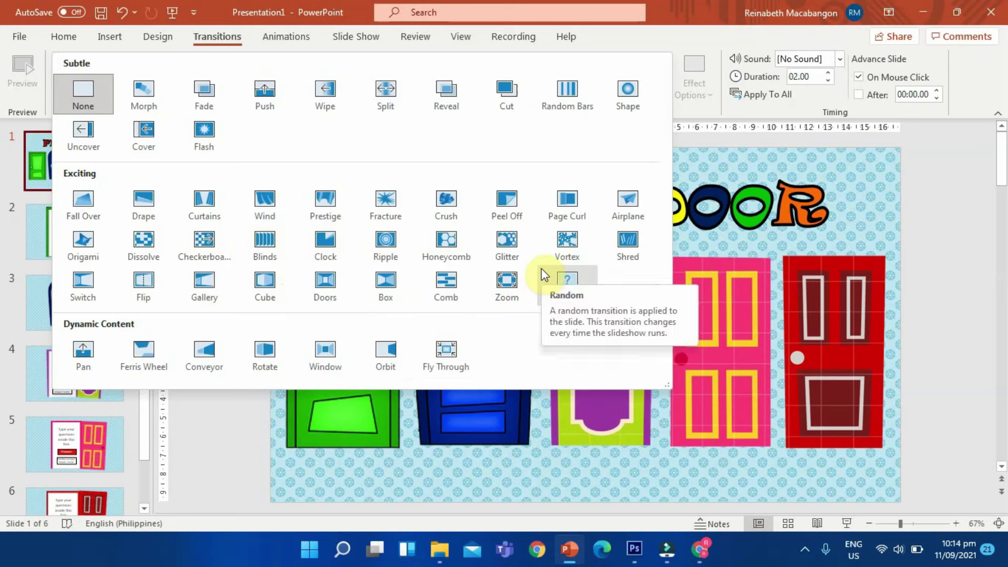
pyautogui.click(325, 283)
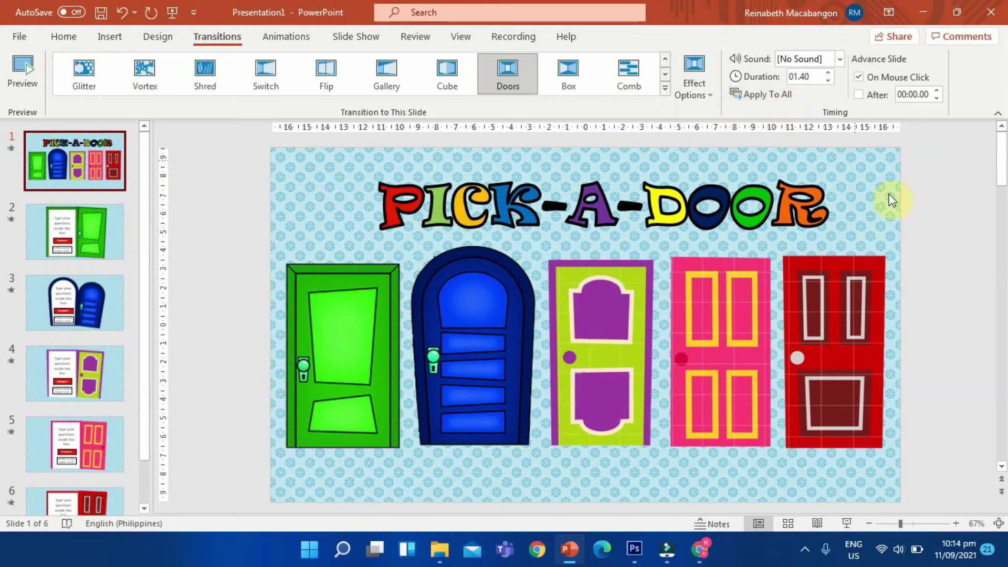
# Run the slideshow from the start, click the green door to reach its slide, then exit.
pyautogui.click(173, 12)
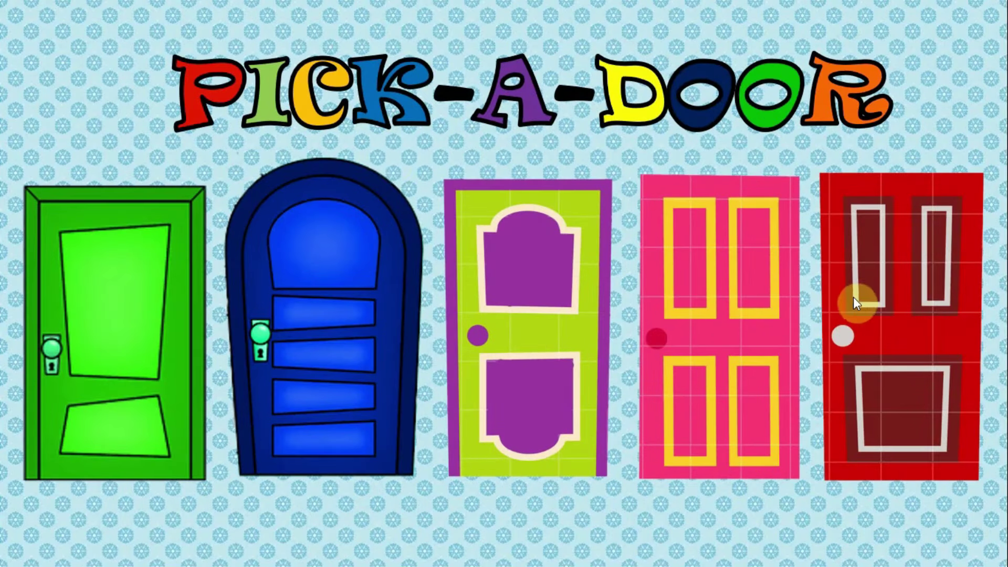
pyautogui.click(152, 267)
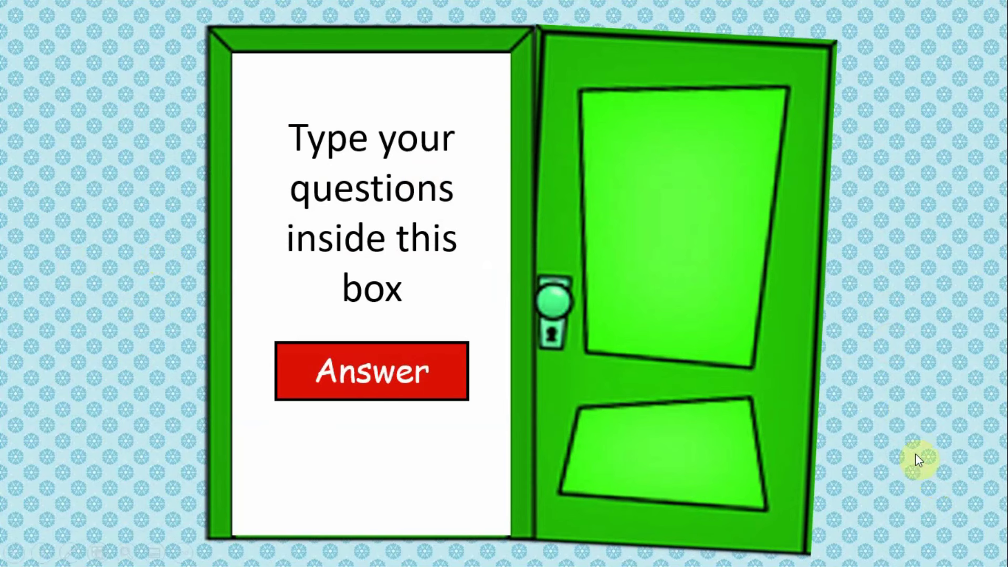
pyautogui.press('Escape')
pyautogui.click(34, 181)
# With slide 2 selected, copy the Return Icon image from the PICK A DOOR folder.
pyautogui.click(113, 241)
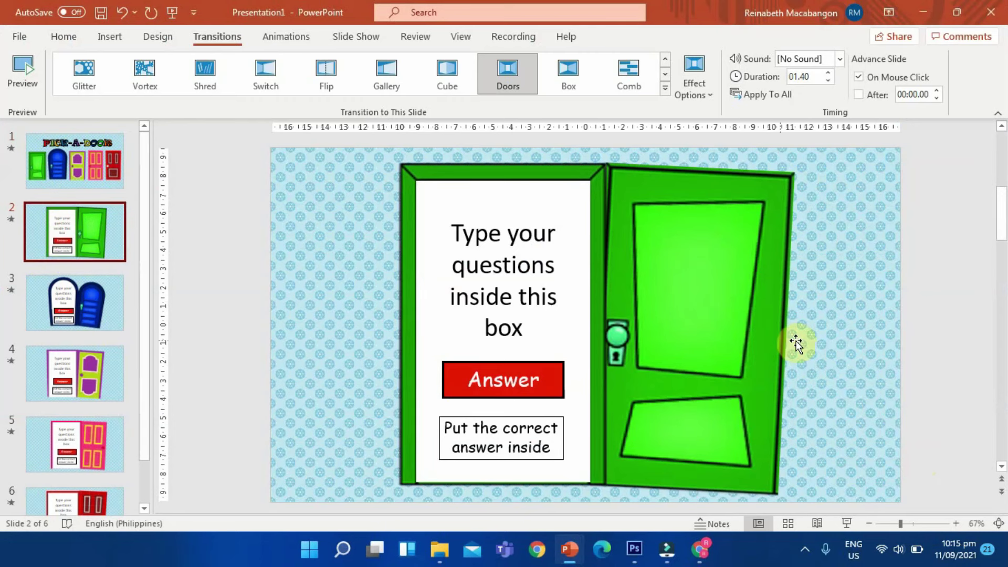
pyautogui.scroll(-1, 912, 364)
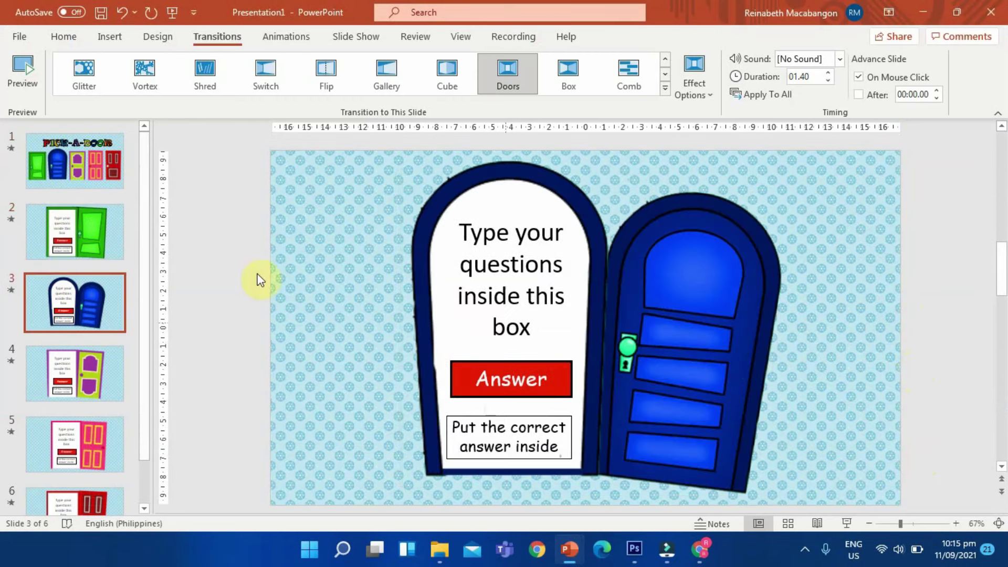
pyautogui.click(102, 233)
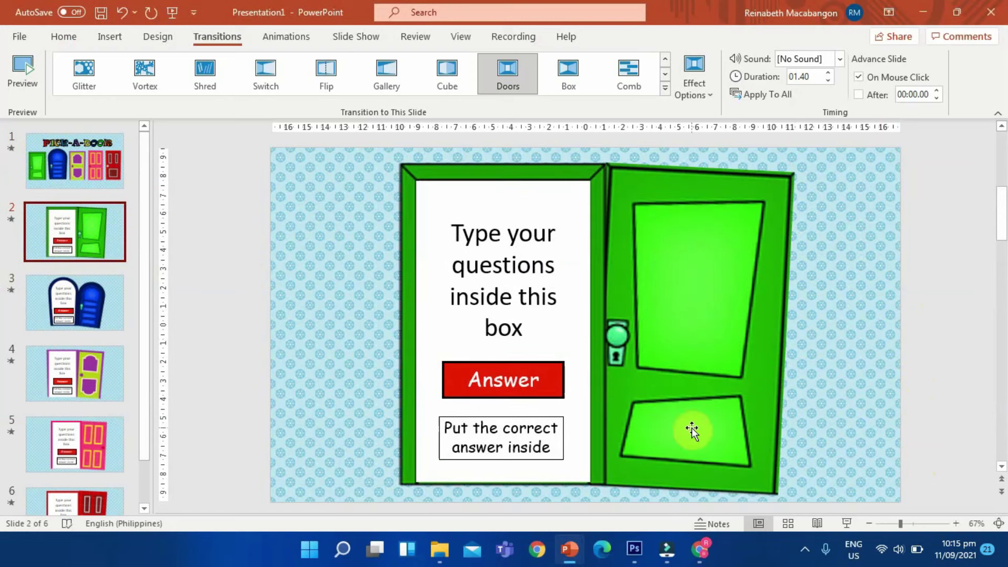
pyautogui.click(441, 551)
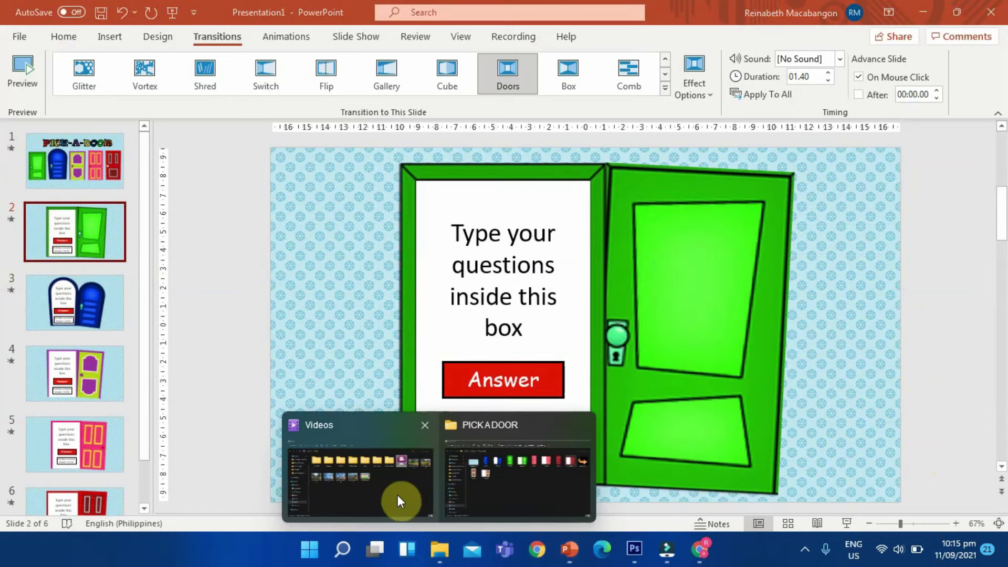
pyautogui.click(516, 492)
pyautogui.click(940, 154)
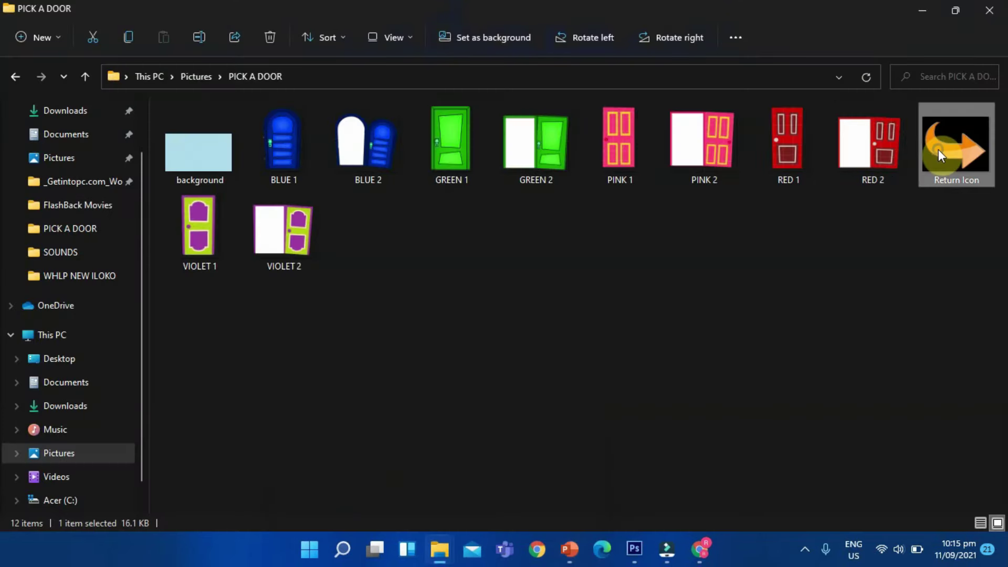
pyautogui.rightClick(939, 152)
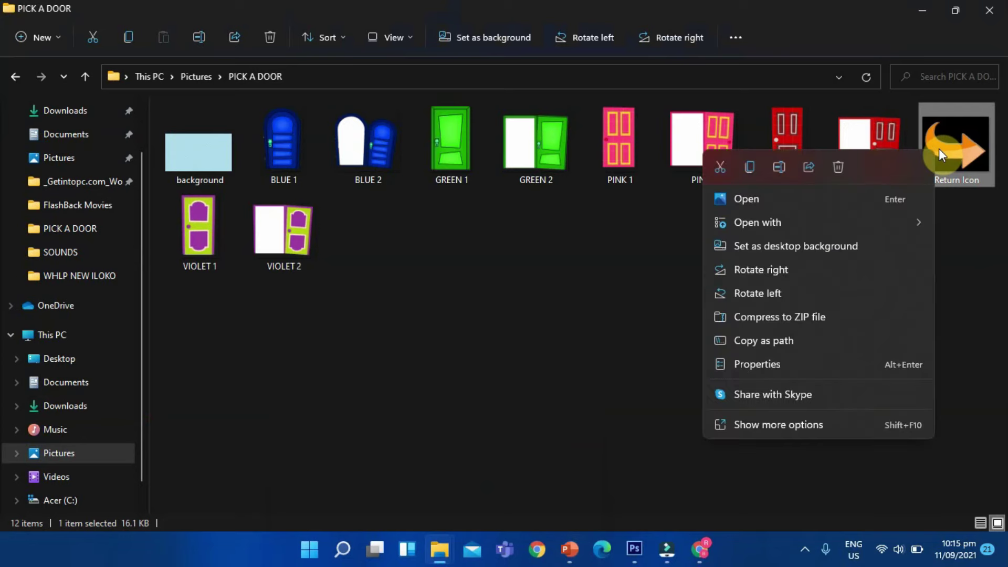
pyautogui.click(749, 169)
pyautogui.click(570, 549)
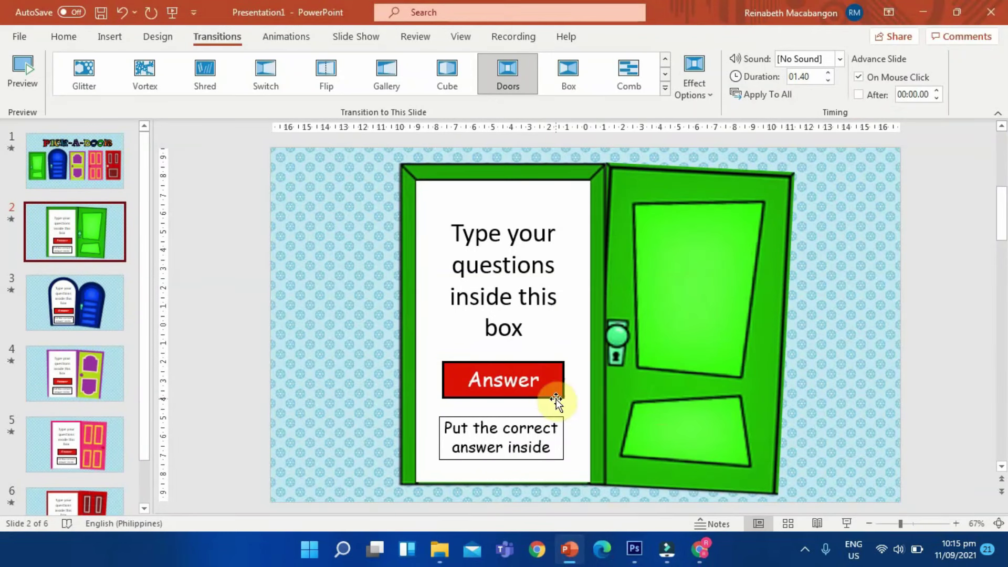
# Paste the orange Return Icon arrow onto slide 2 and move it to the lower-right corner.
pyautogui.click(64, 37)
pyautogui.click(21, 66)
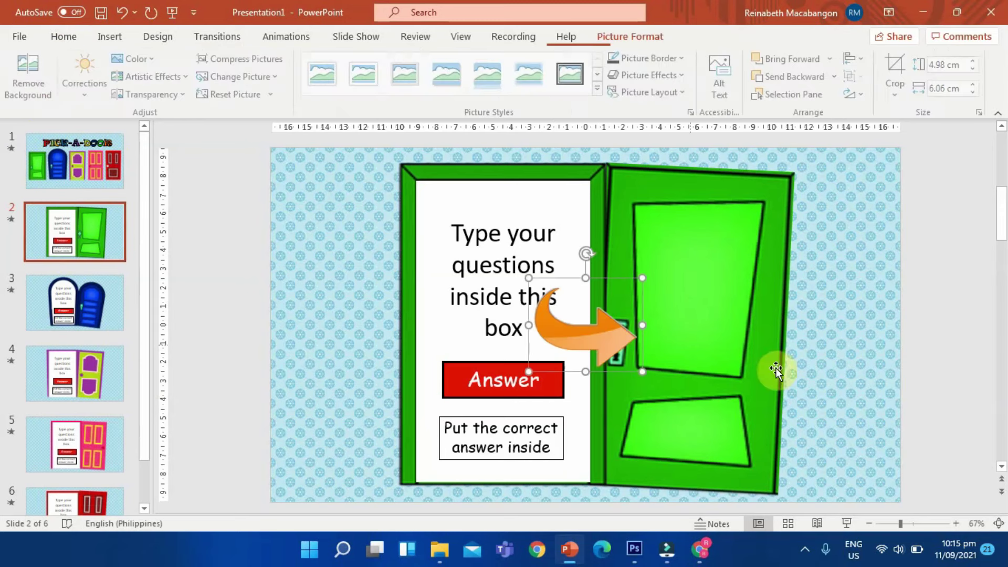
pyautogui.moveTo(604, 339); pyautogui.dragTo(869, 466)
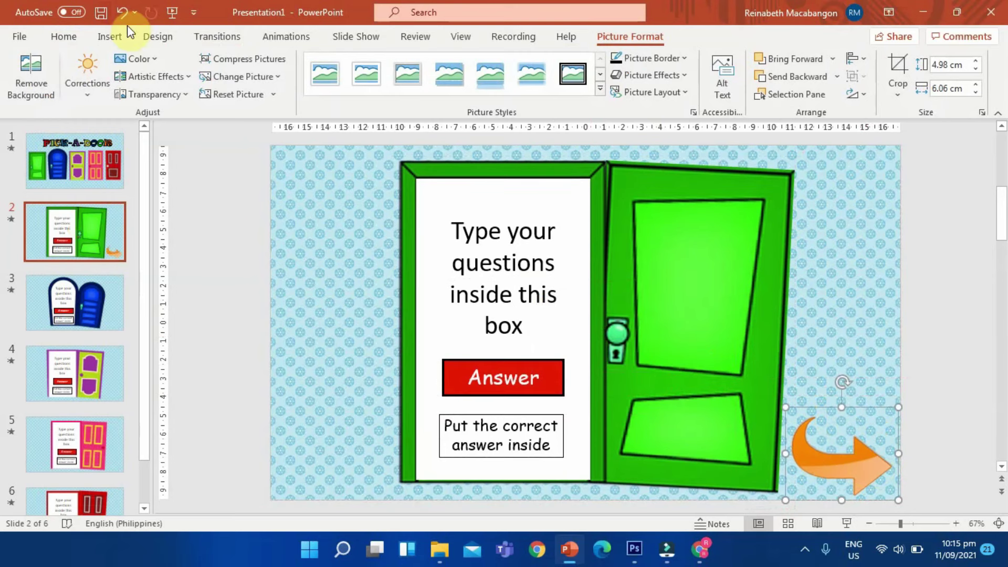
pyautogui.click(63, 36)
# Give the orange arrow an action that hyperlinks to Slide 1.
pyautogui.click(103, 35)
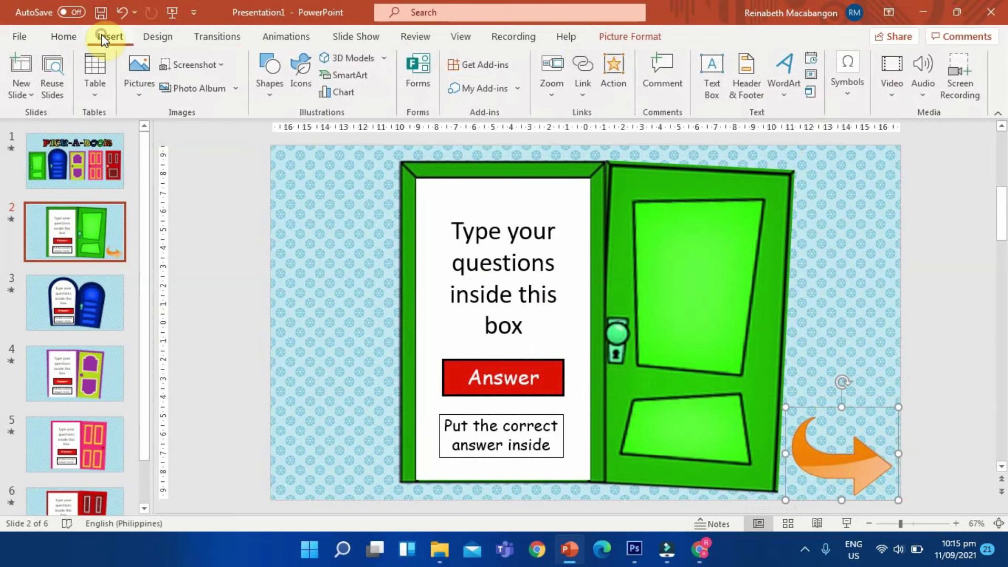
pyautogui.click(614, 70)
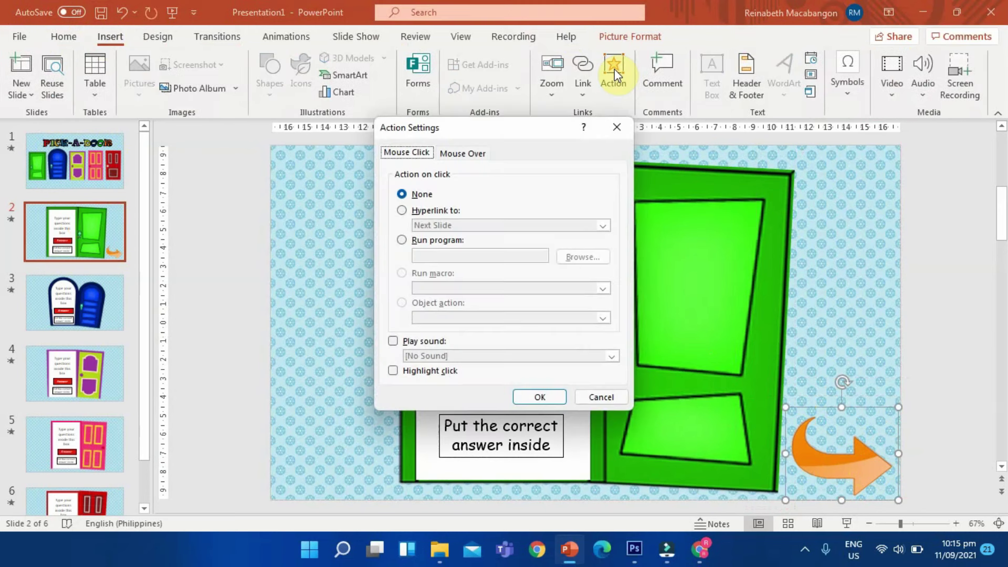
pyautogui.click(402, 211)
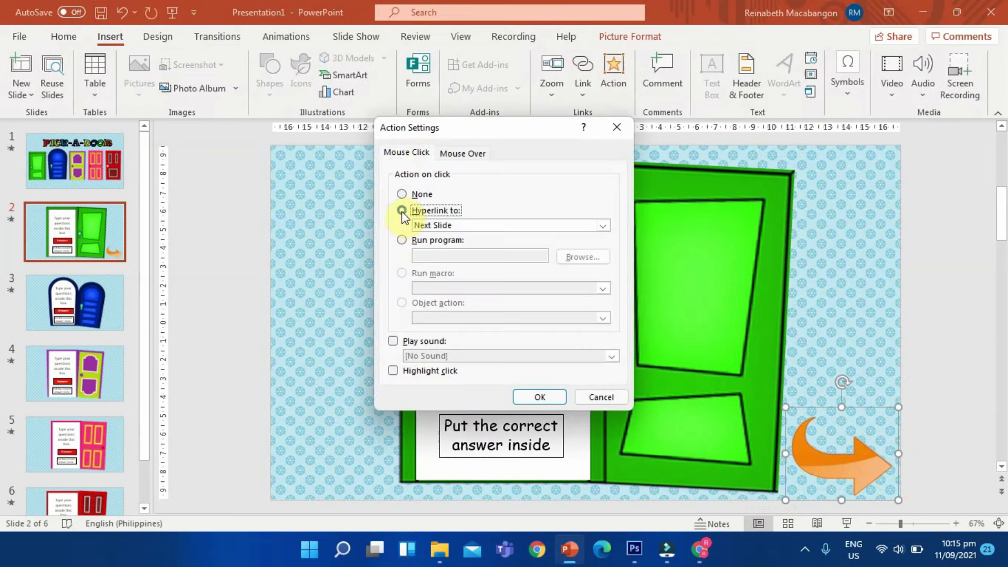
pyautogui.click(450, 227)
pyautogui.click(452, 339)
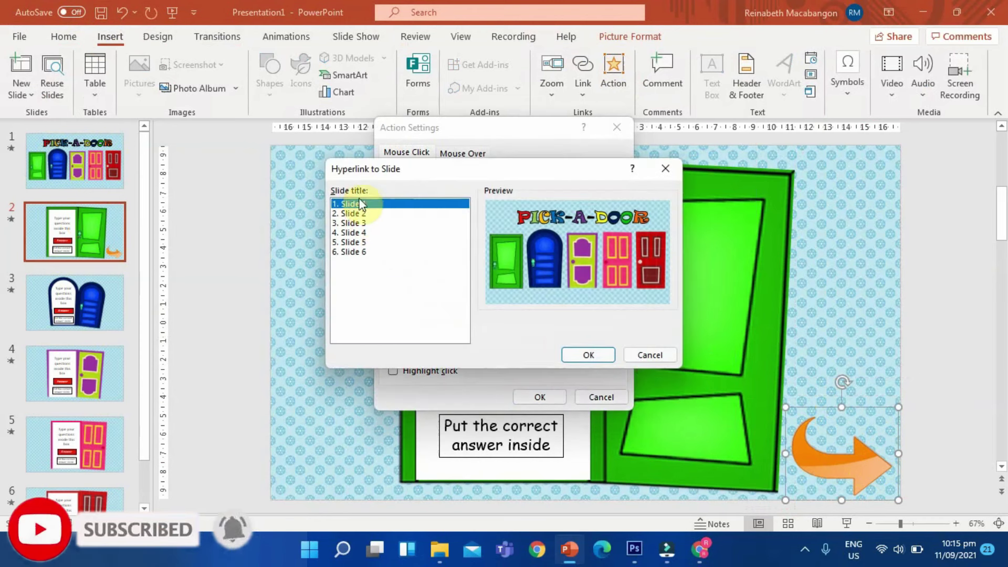
pyautogui.click(574, 357)
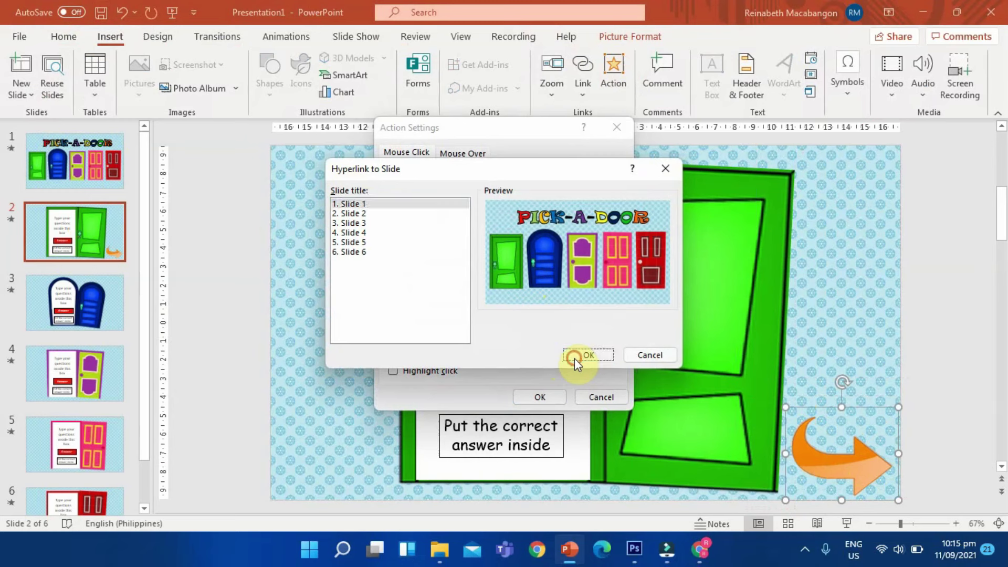
pyautogui.click(553, 399)
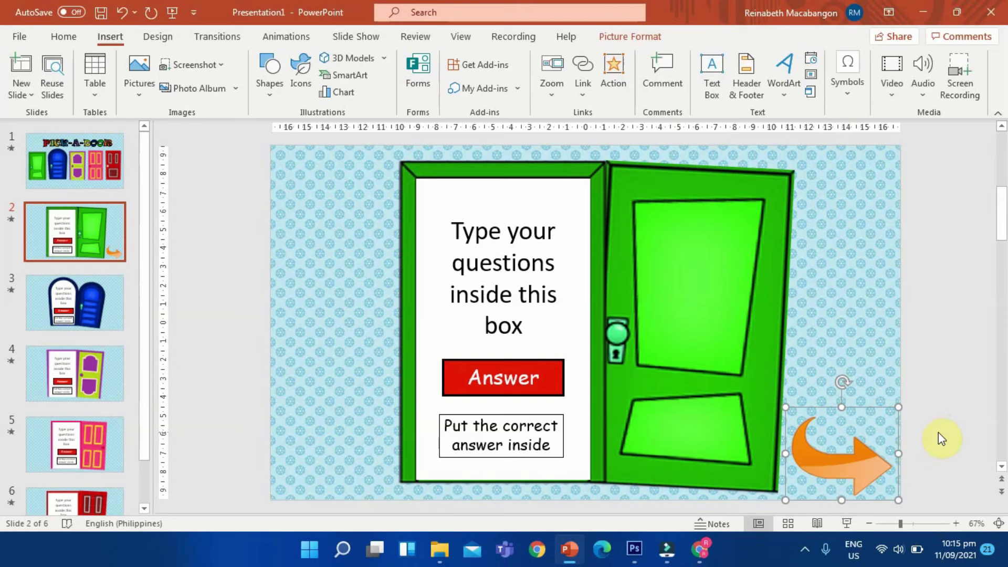
# Paste the linked orange arrow onto slides 3, 4, 5 and 6.
pyautogui.click(124, 314)
pyautogui.hotkey('ctrl', 'v')
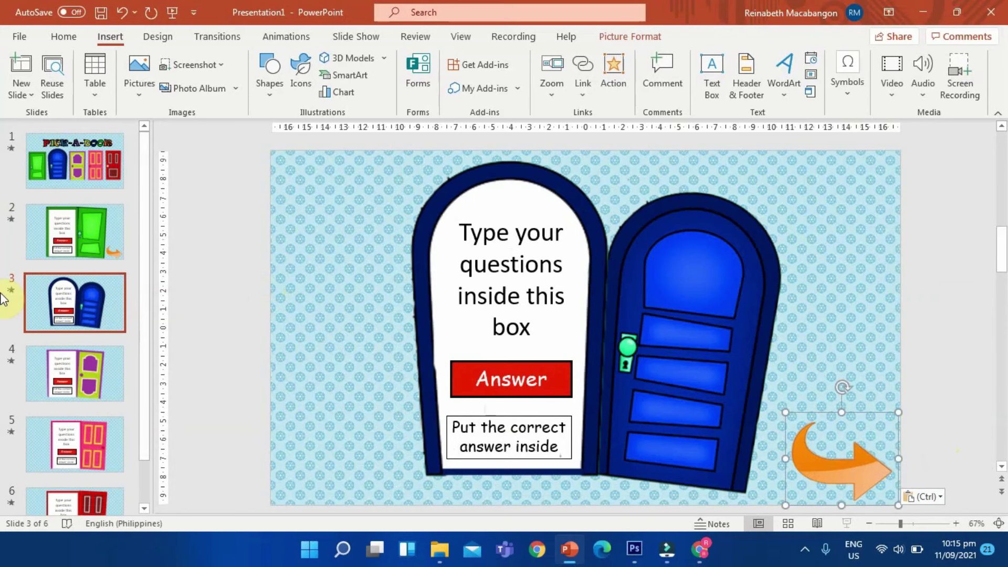
pyautogui.click(47, 371)
pyautogui.hotkey('ctrl', 'v')
pyautogui.click(95, 425)
pyautogui.hotkey('ctrl', 'v')
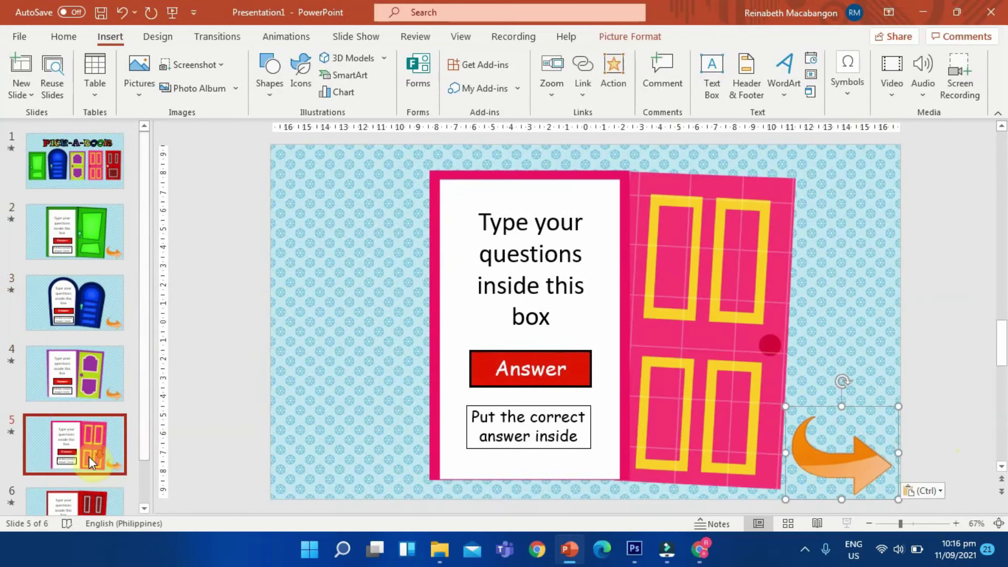
pyautogui.scroll(-1, 89, 456)
pyautogui.click(89, 454)
pyautogui.hotkey('ctrl', 'v')
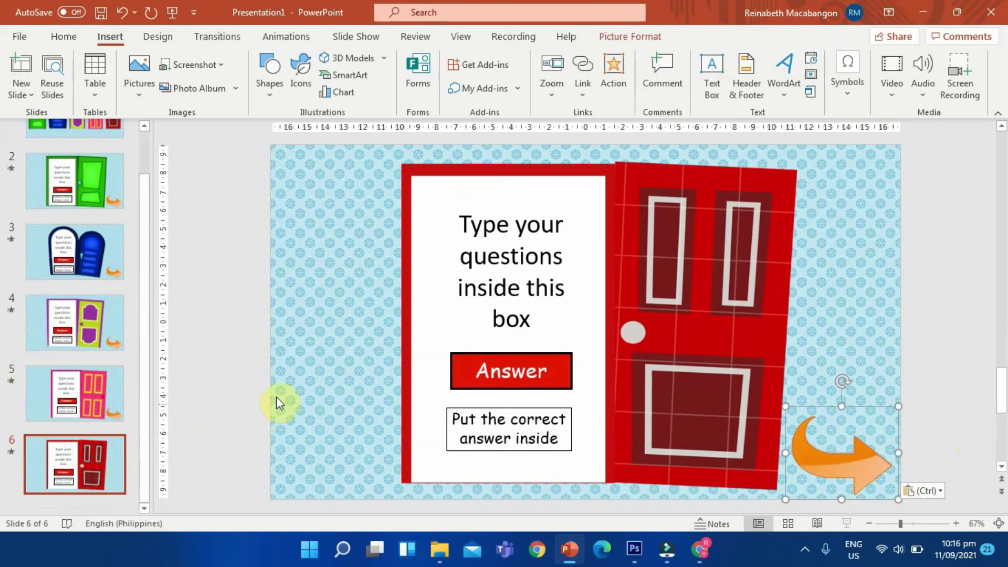
# Scroll back up the slide thumbnails and return to the title slide.
pyautogui.scroll(1, 951, 245)
pyautogui.scroll(1, 368, 254)
pyautogui.click(119, 192)
pyautogui.scroll(1, 91, 158)
pyautogui.click(89, 152)
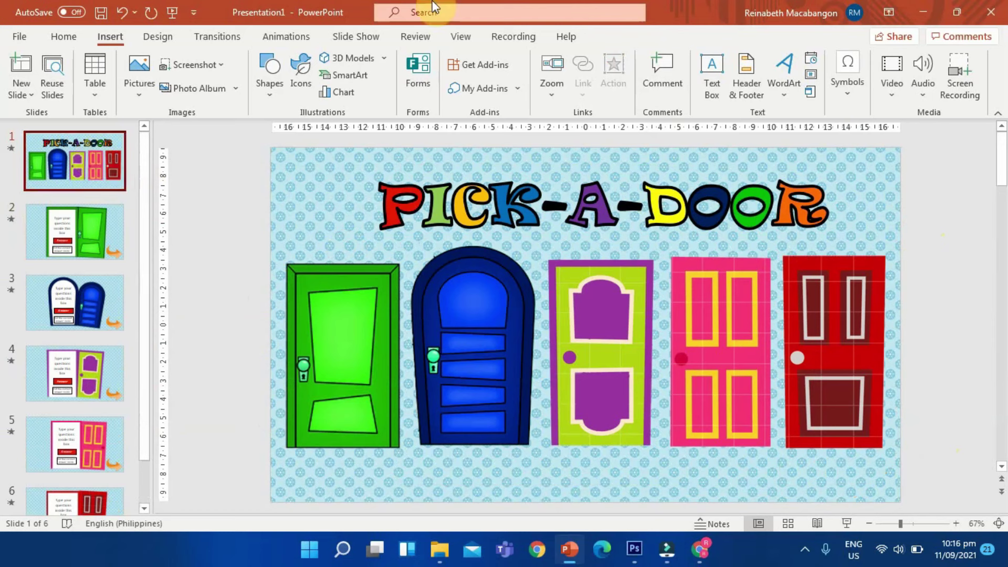
pyautogui.click(172, 12)
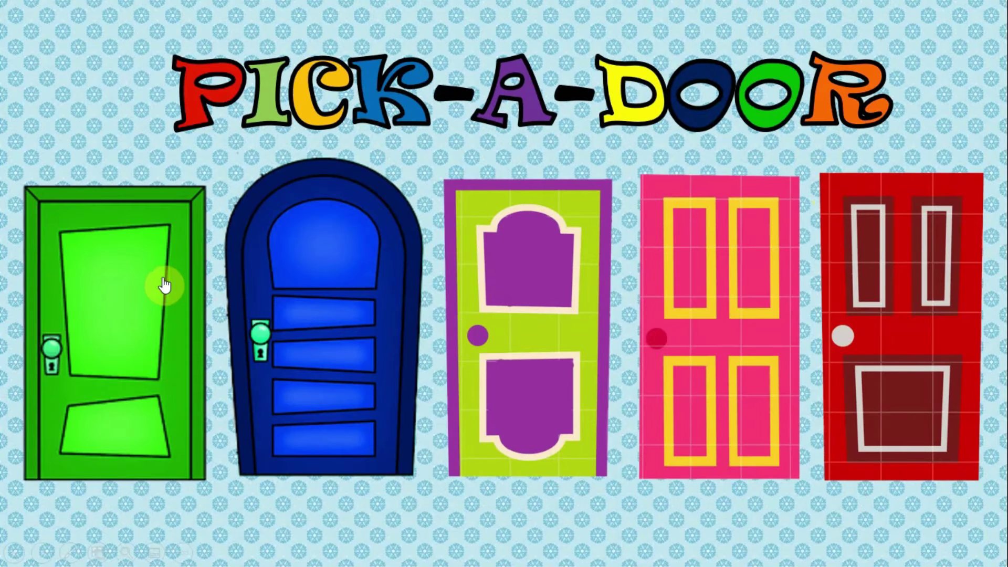
pyautogui.click(126, 251)
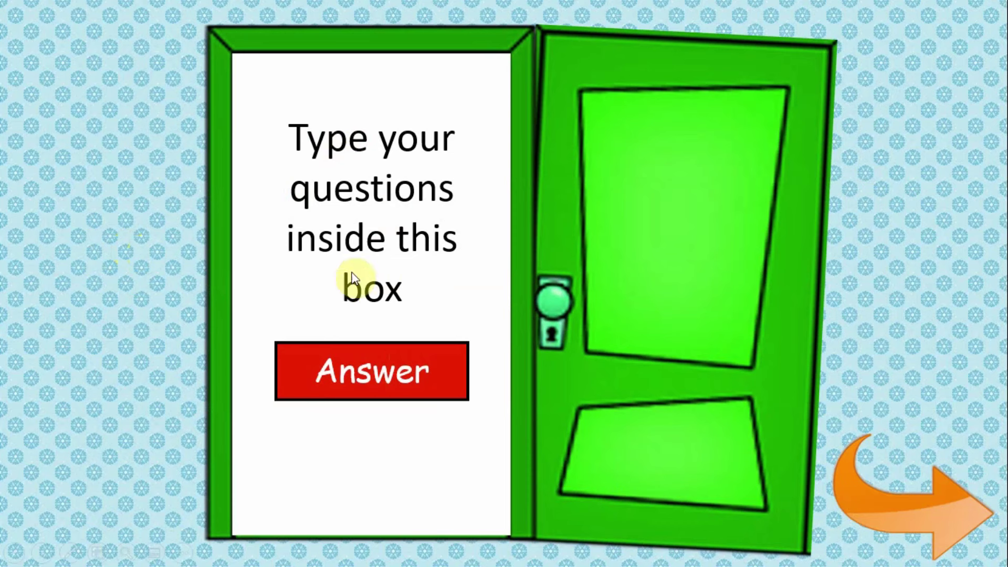
pyautogui.click(420, 388)
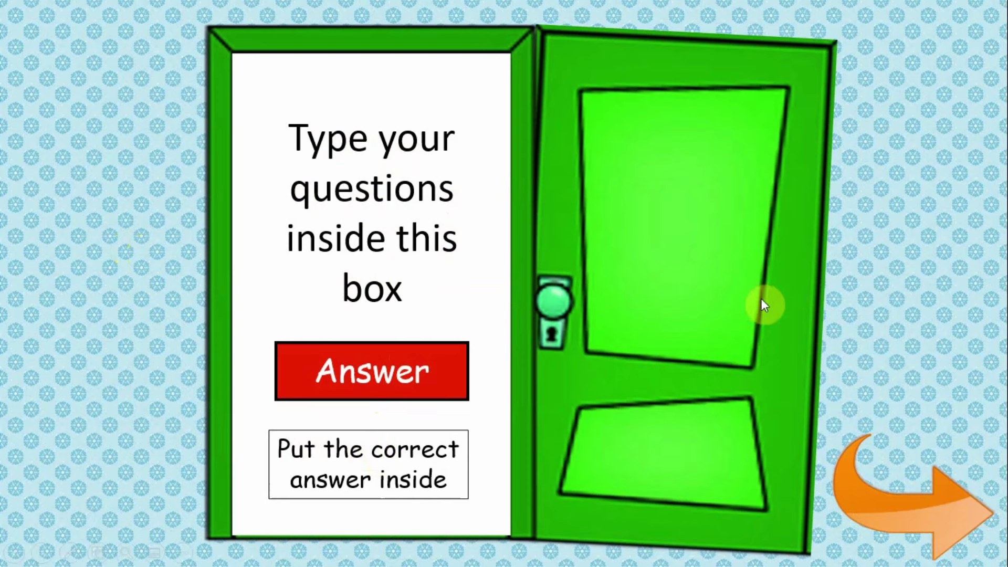
pyautogui.click(950, 516)
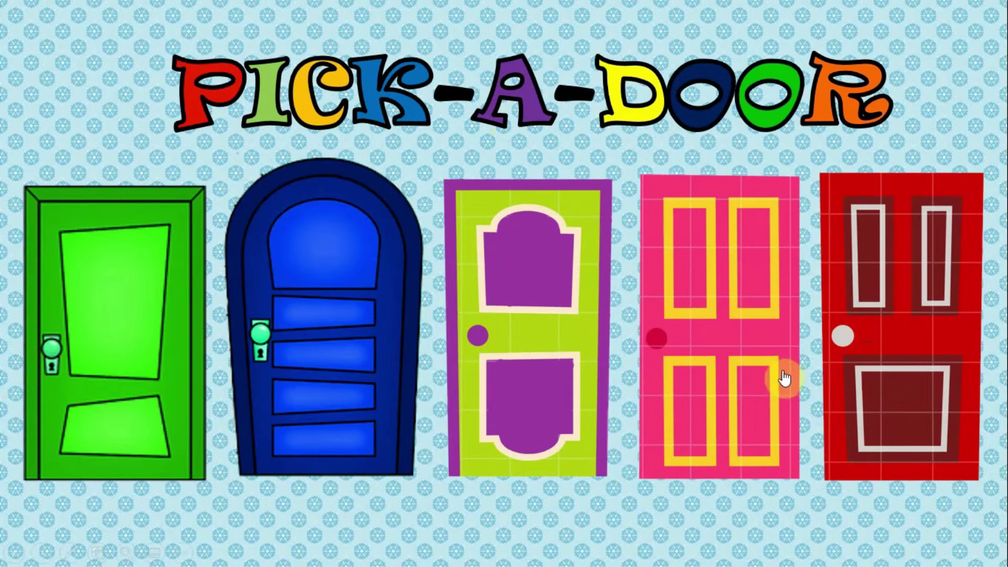
pyautogui.click(339, 263)
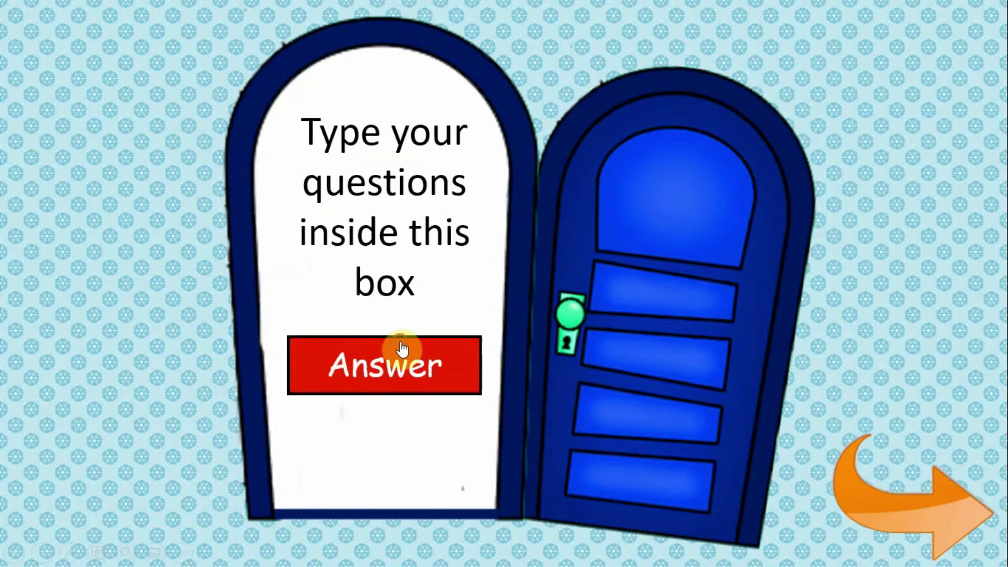
pyautogui.click(402, 348)
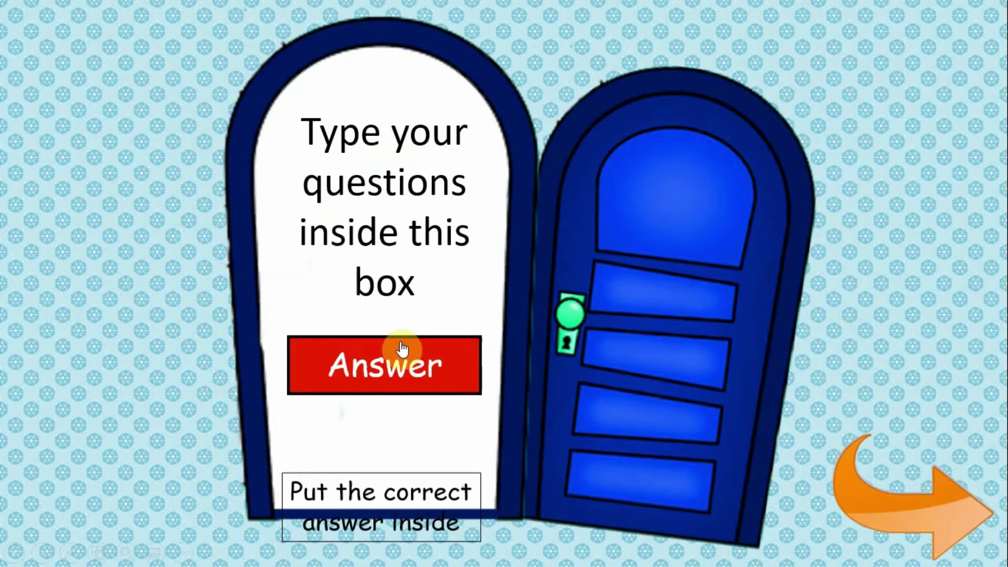
pyautogui.click(907, 502)
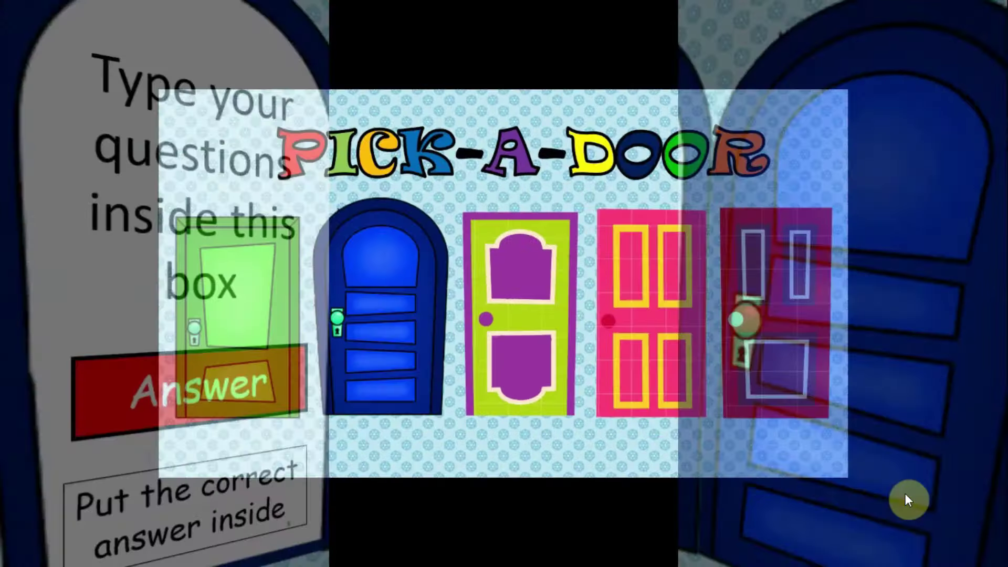
pyautogui.click(516, 301)
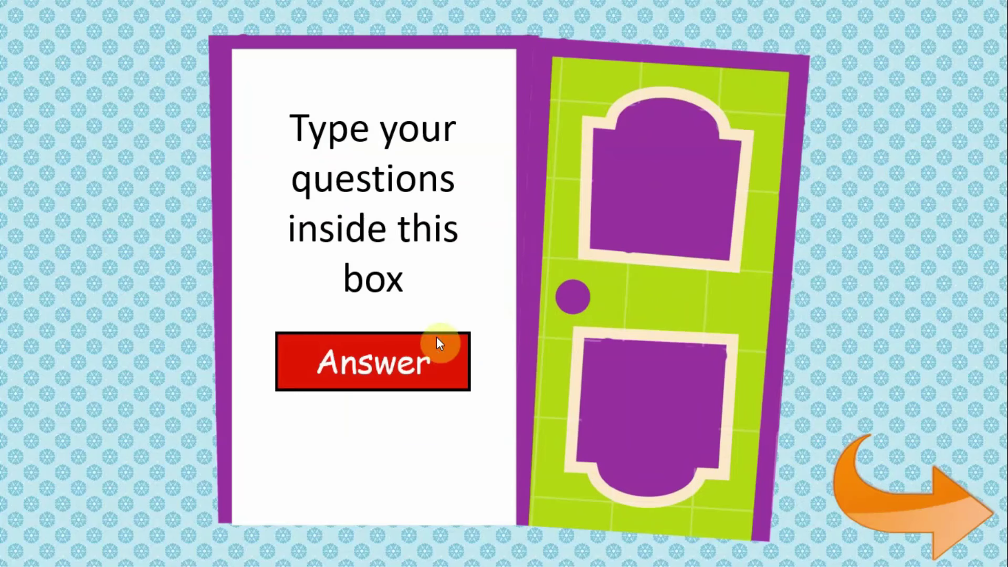
pyautogui.click(429, 353)
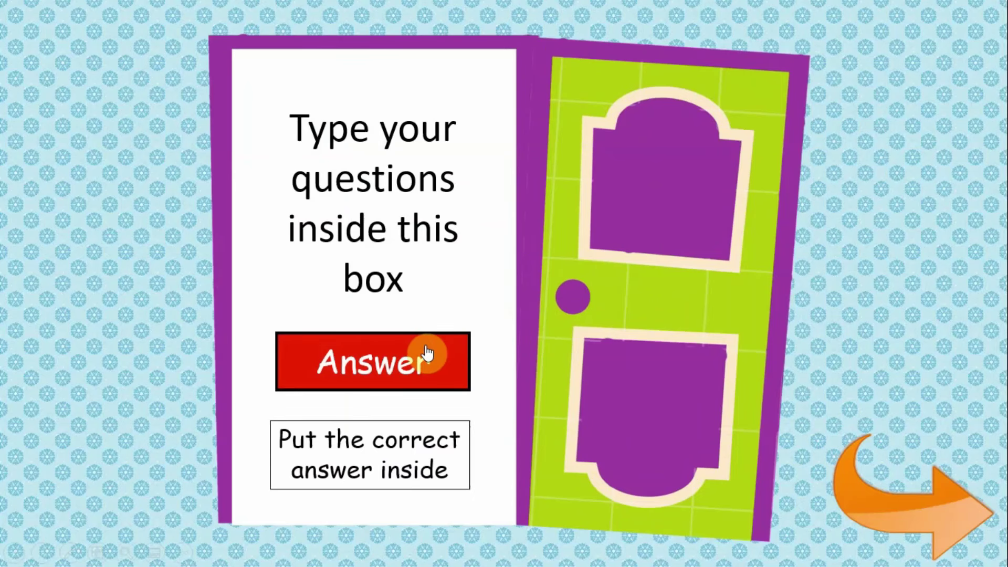
pyautogui.click(949, 516)
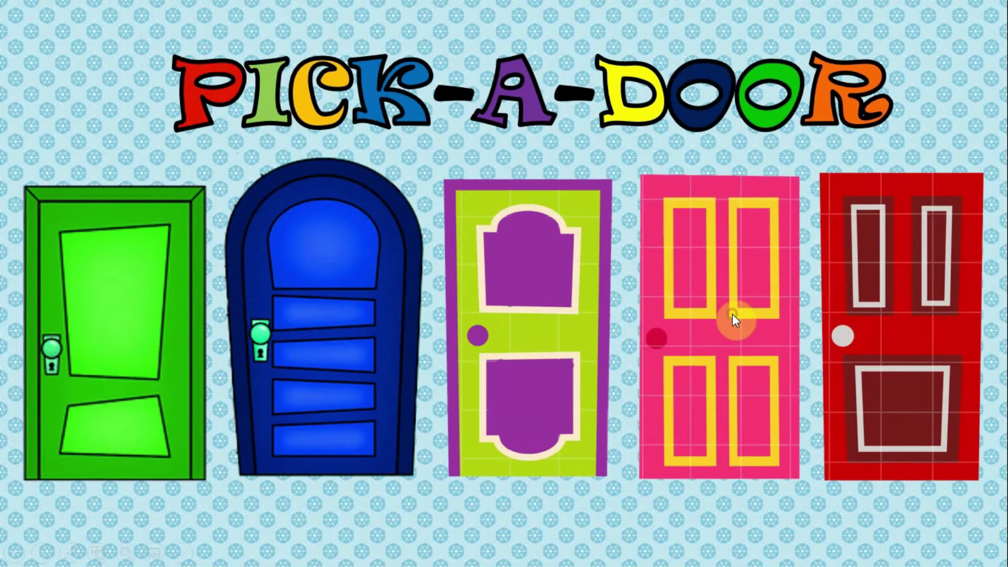
pyautogui.click(733, 322)
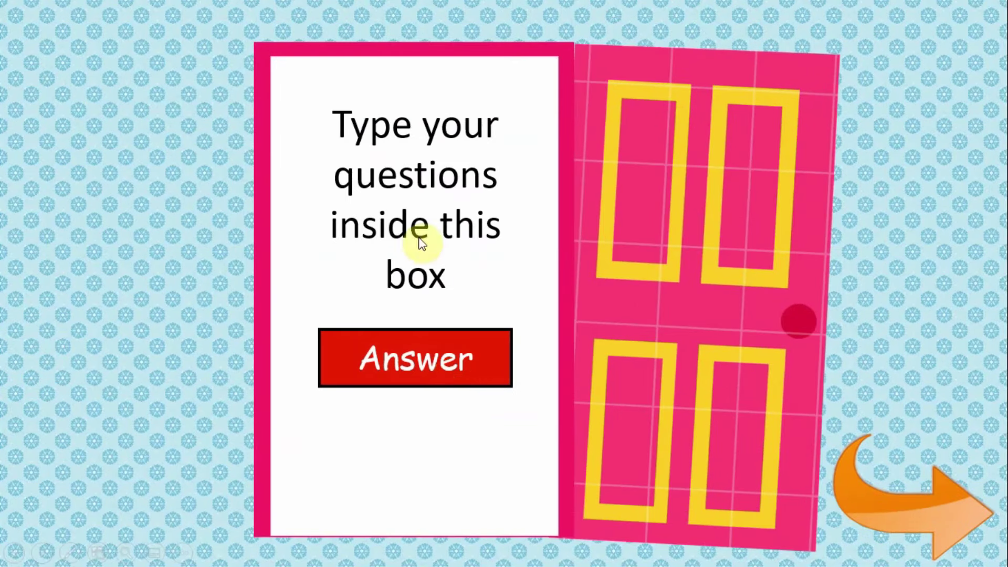
pyautogui.click(444, 371)
pyautogui.click(860, 518)
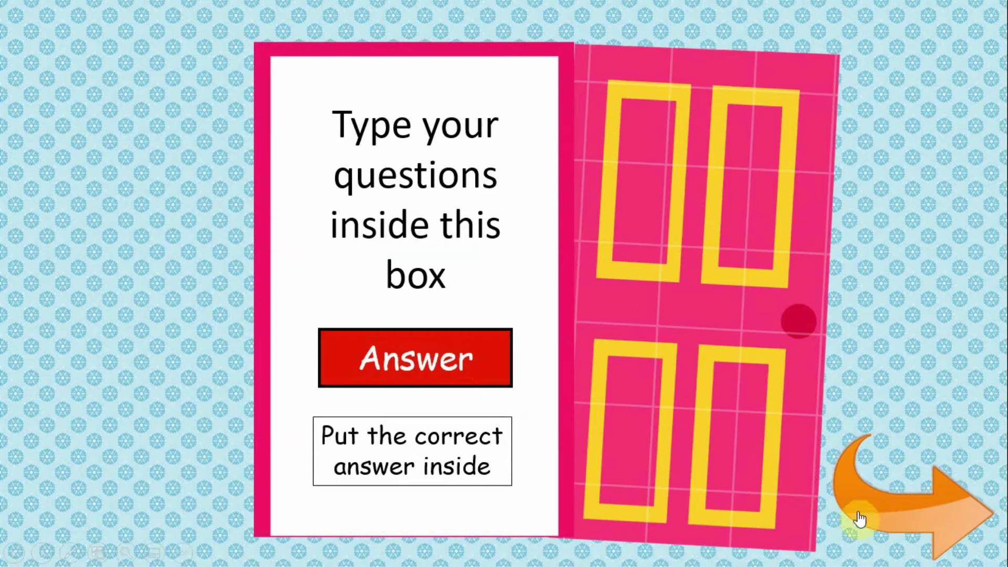
pyautogui.click(897, 510)
pyautogui.click(896, 321)
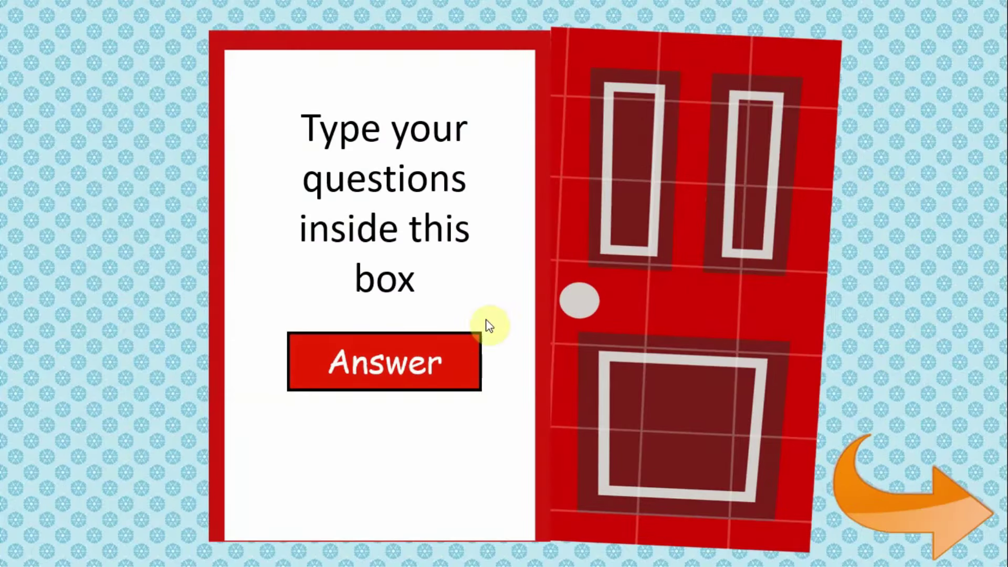
pyautogui.click(382, 360)
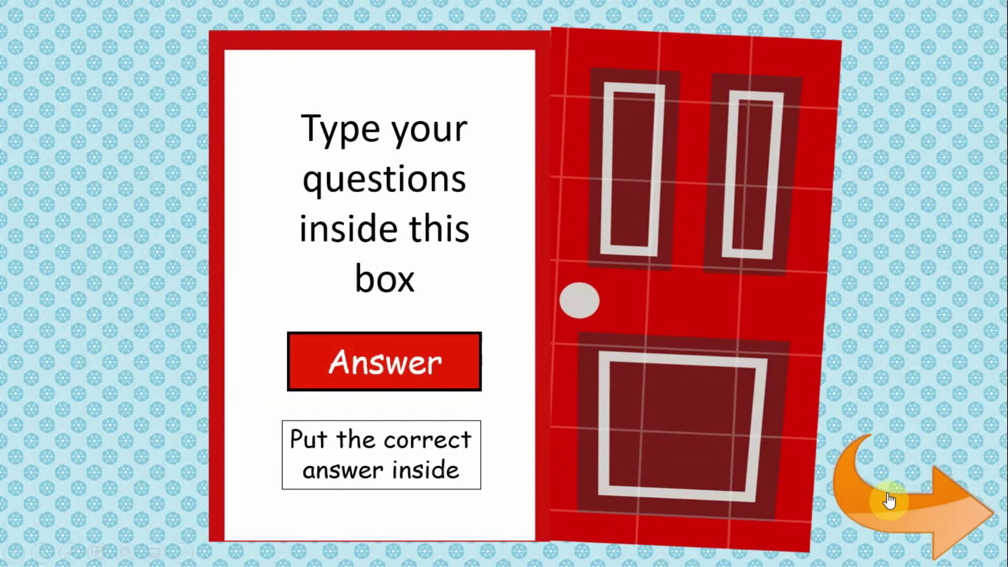
pyautogui.click(890, 500)
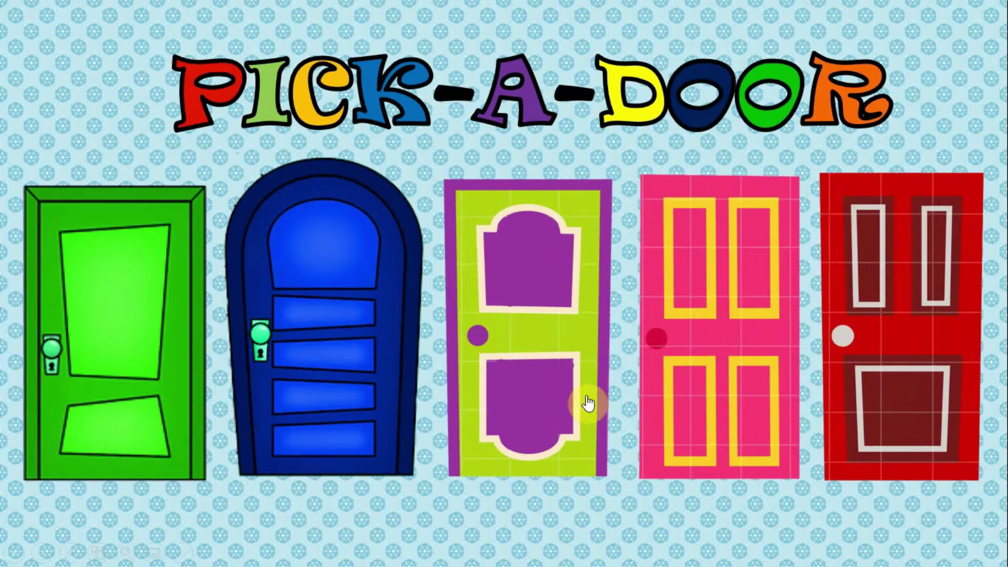
pyautogui.press('Escape')
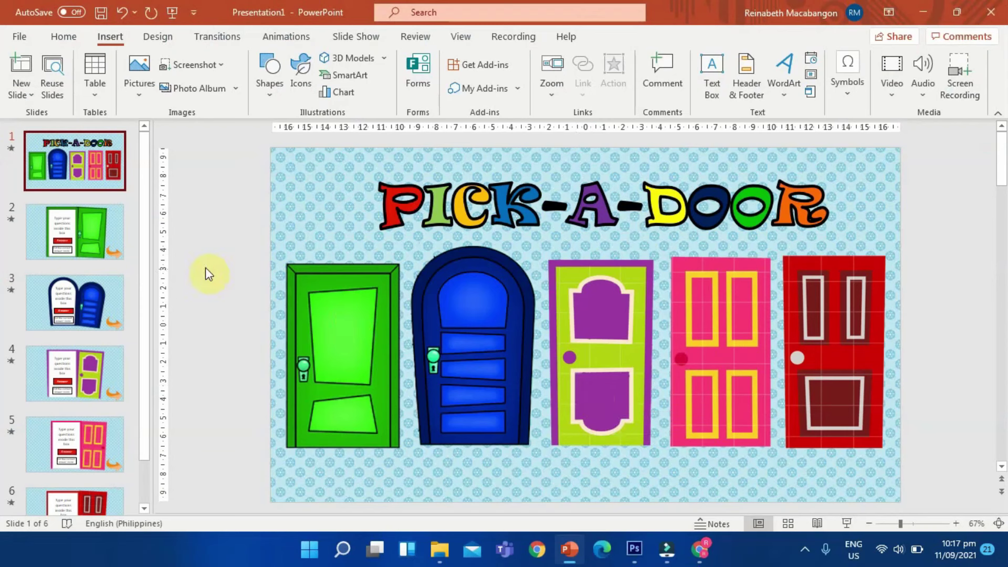
pyautogui.scroll(-1, 125, 269)
pyautogui.scroll(1, 138, 157)
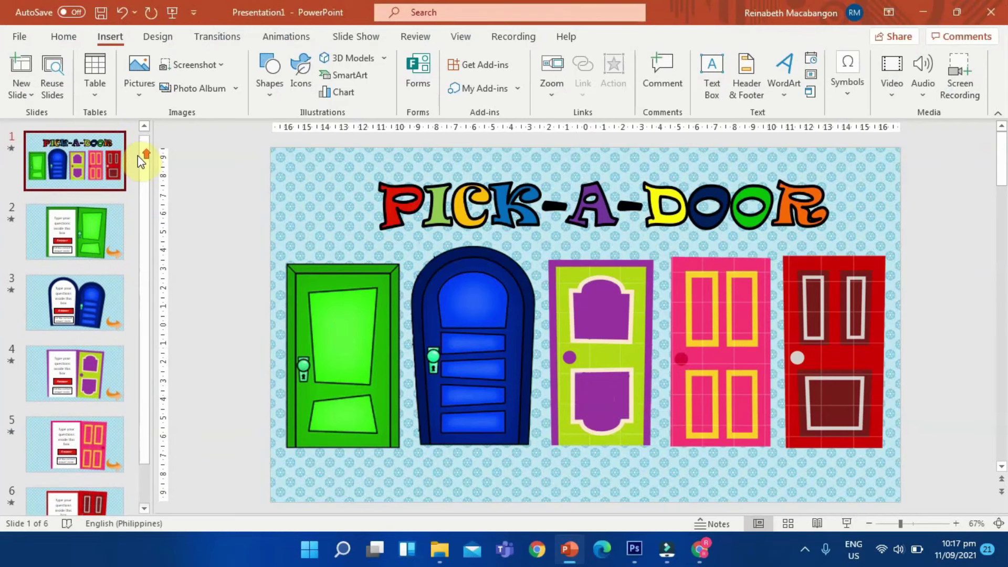
pyautogui.click(85, 233)
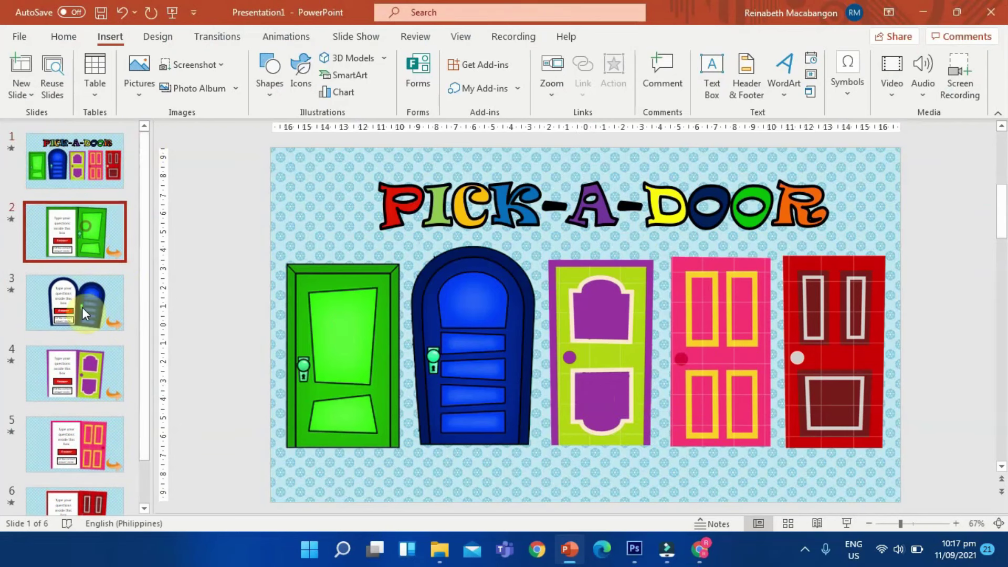
pyautogui.click(84, 312)
pyautogui.click(97, 358)
pyautogui.scroll(-1, 90, 361)
pyautogui.click(99, 361)
pyautogui.scroll(1, 102, 338)
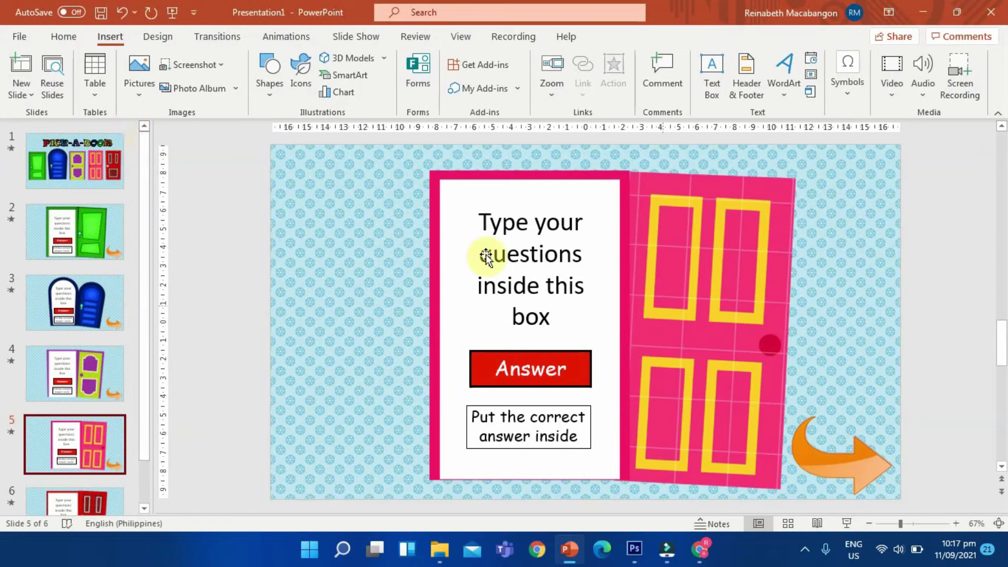
pyautogui.click(87, 167)
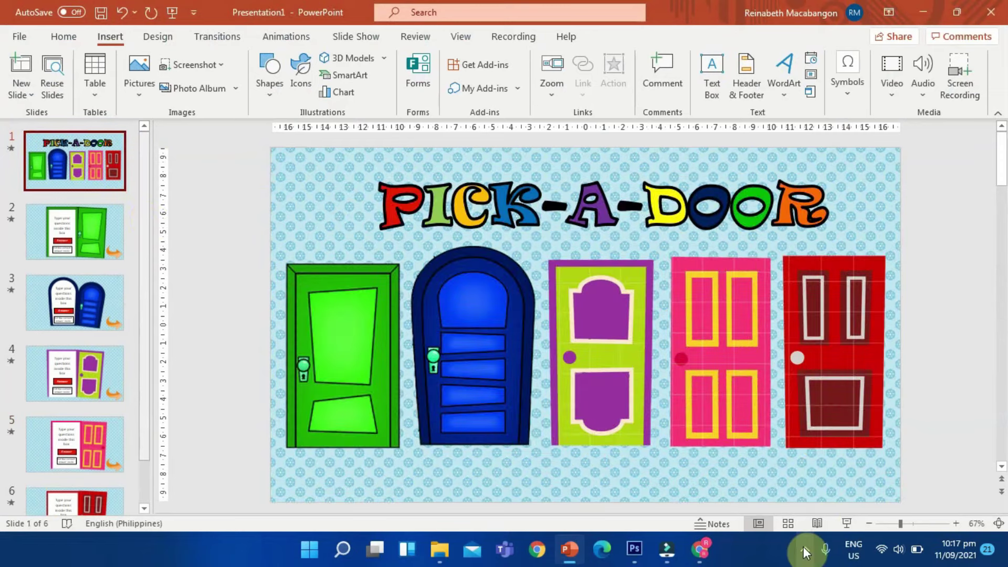